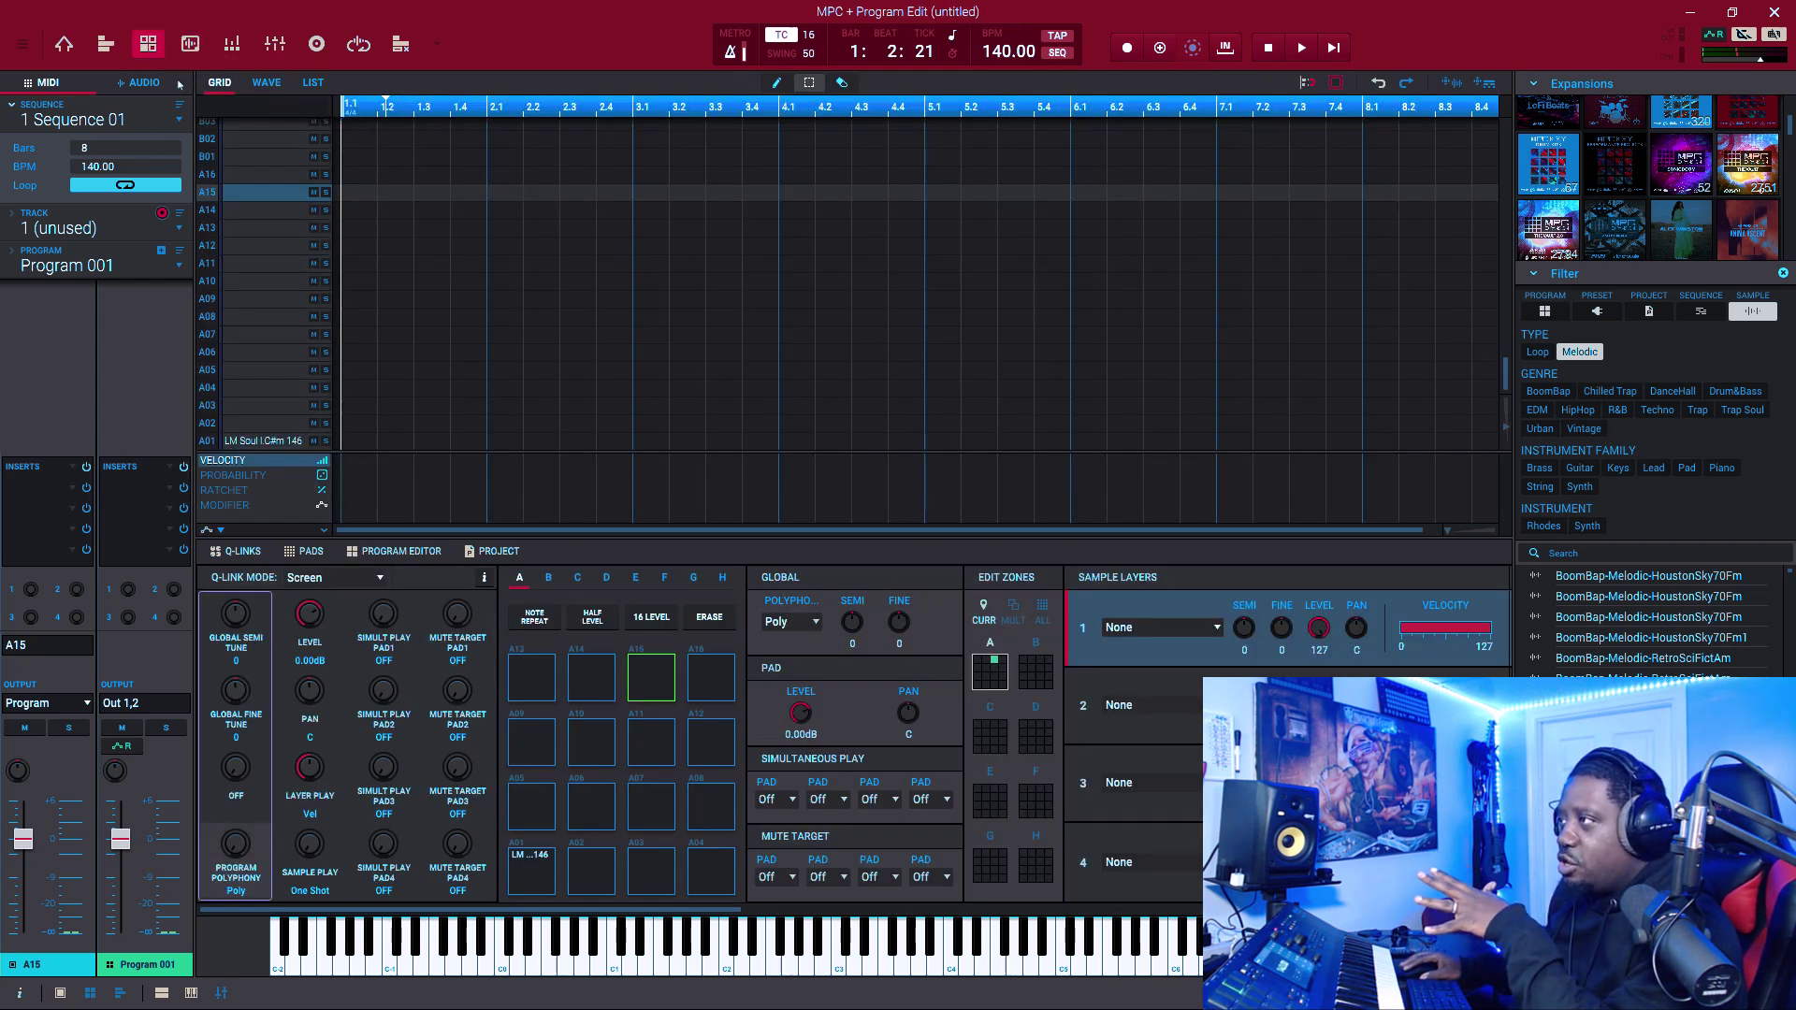
# - Open the LM Soul loop C#m 146 audio region from the audio track for sample editing and play it back
pyautogui.click(145, 84)
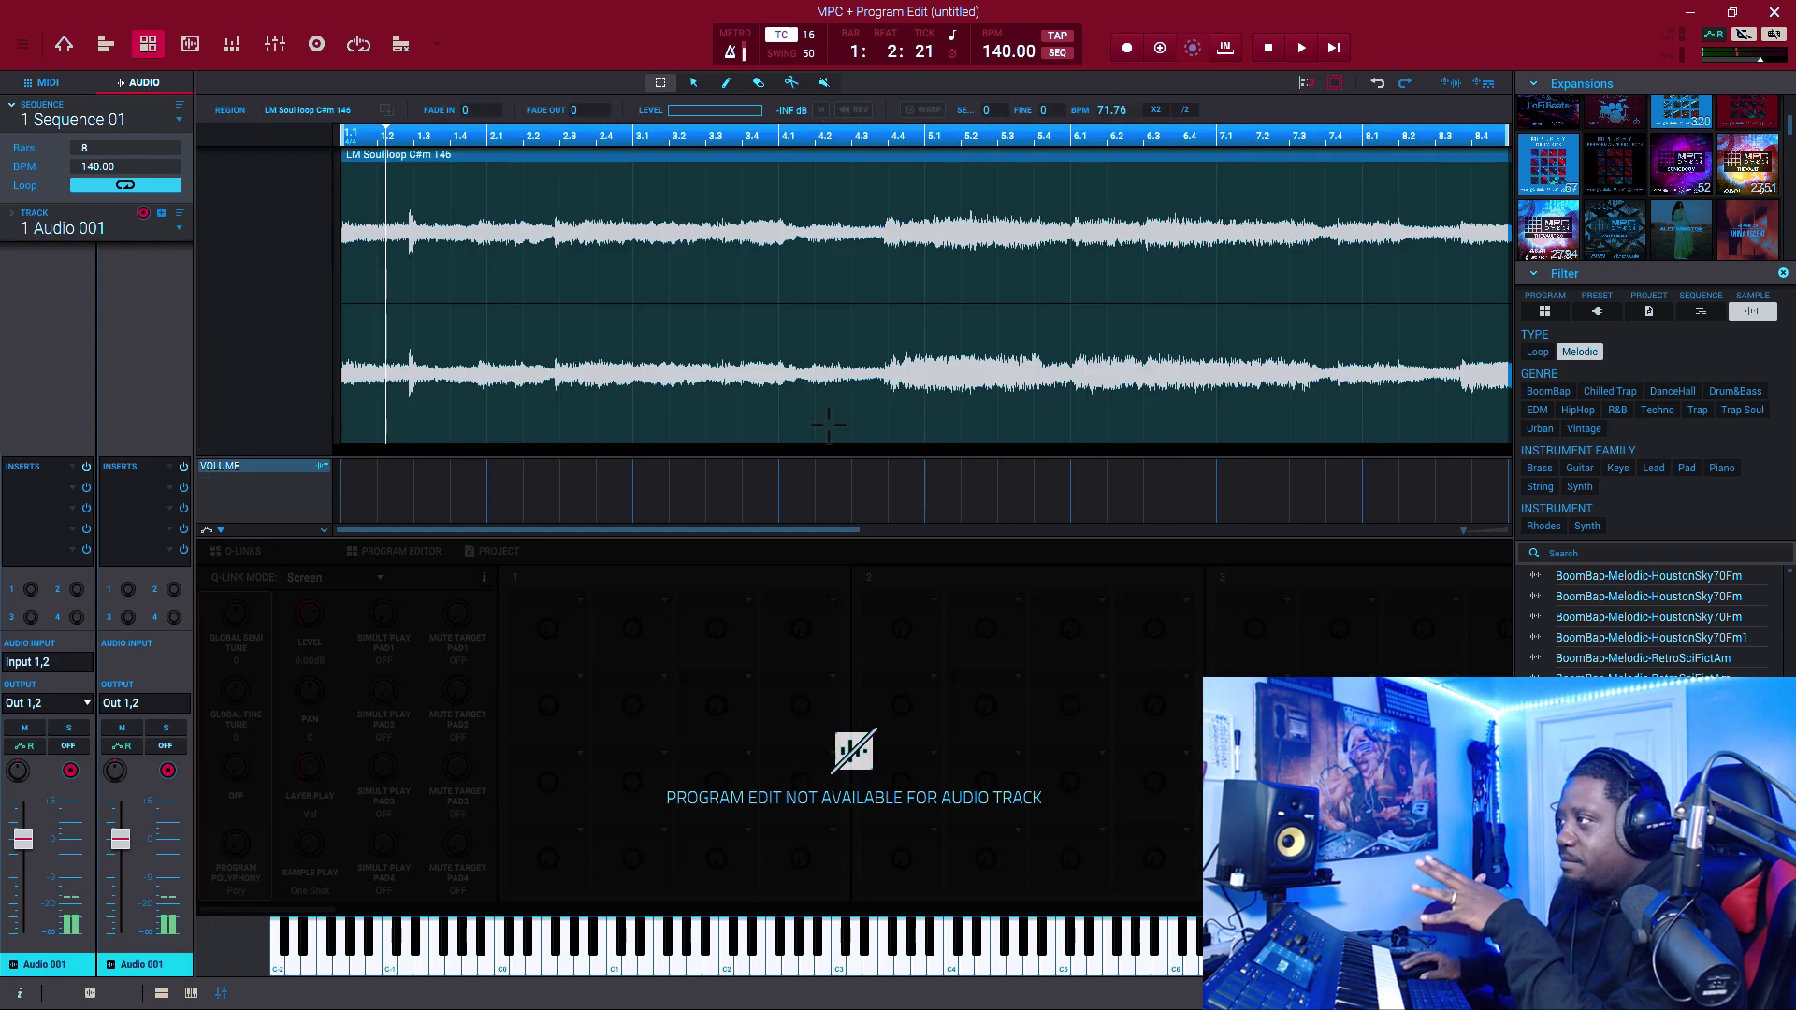
pyautogui.click(661, 157)
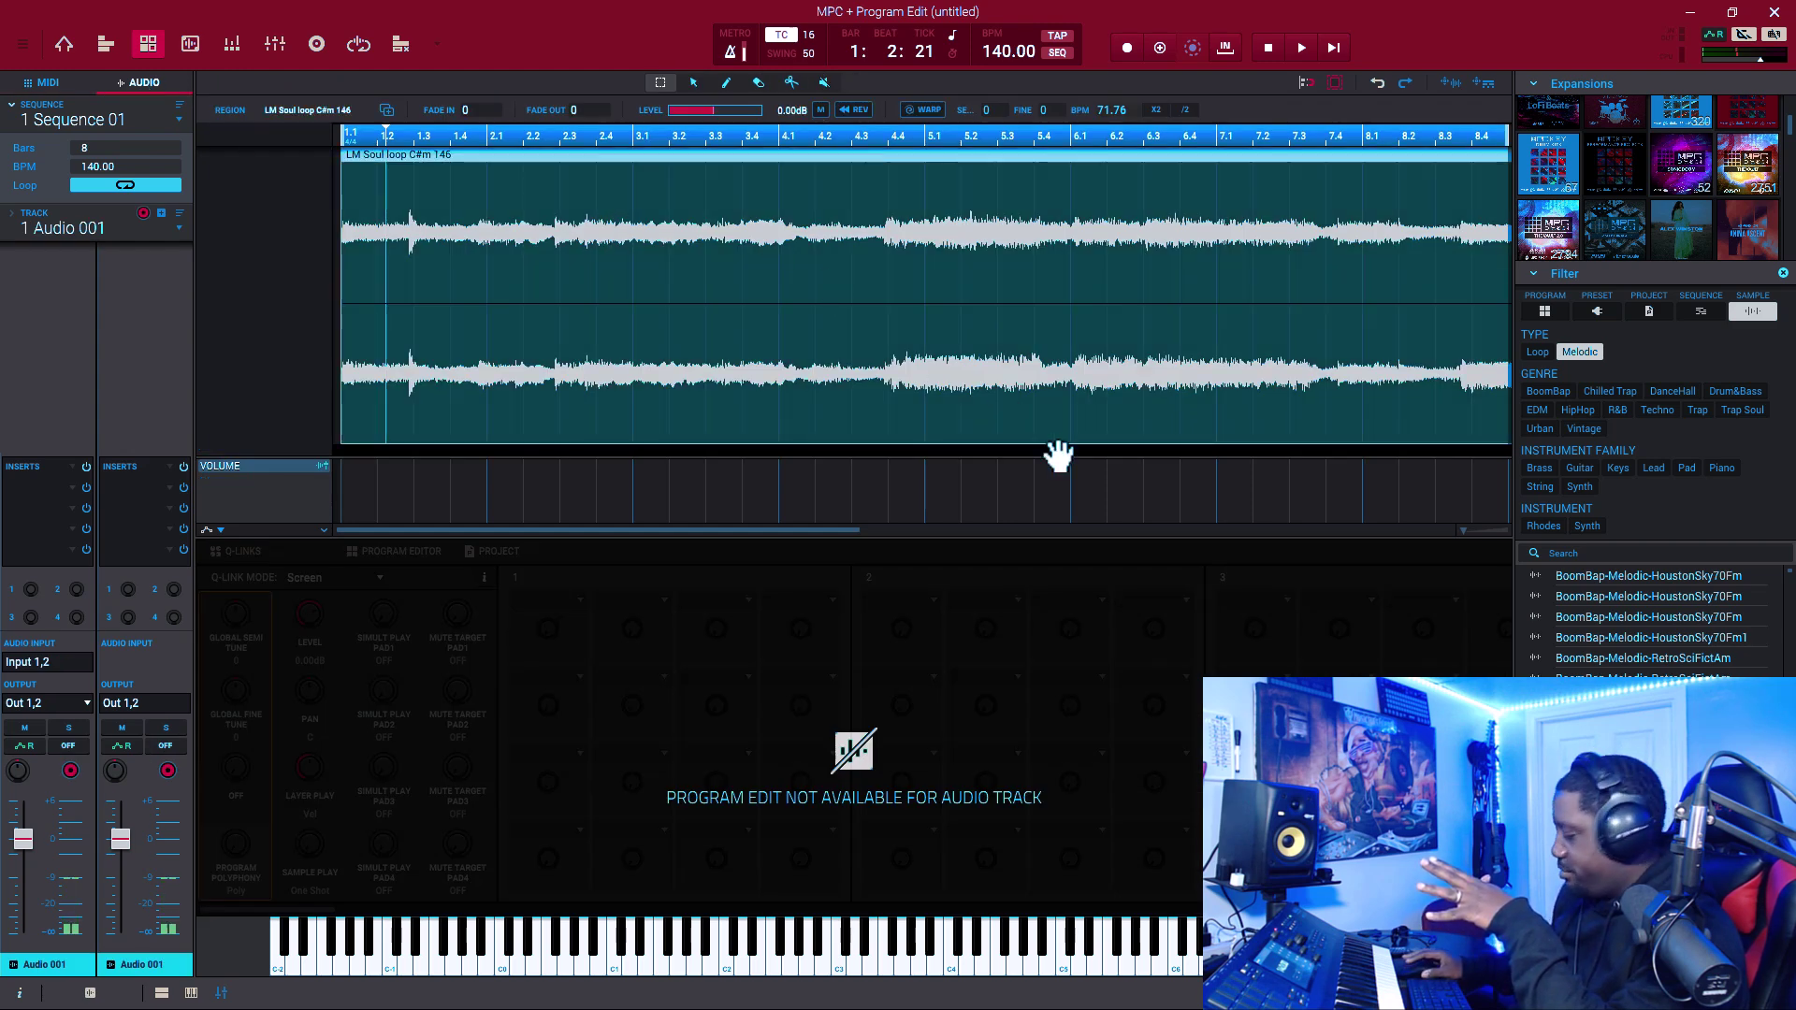
pyautogui.doubleClick(1001, 414)
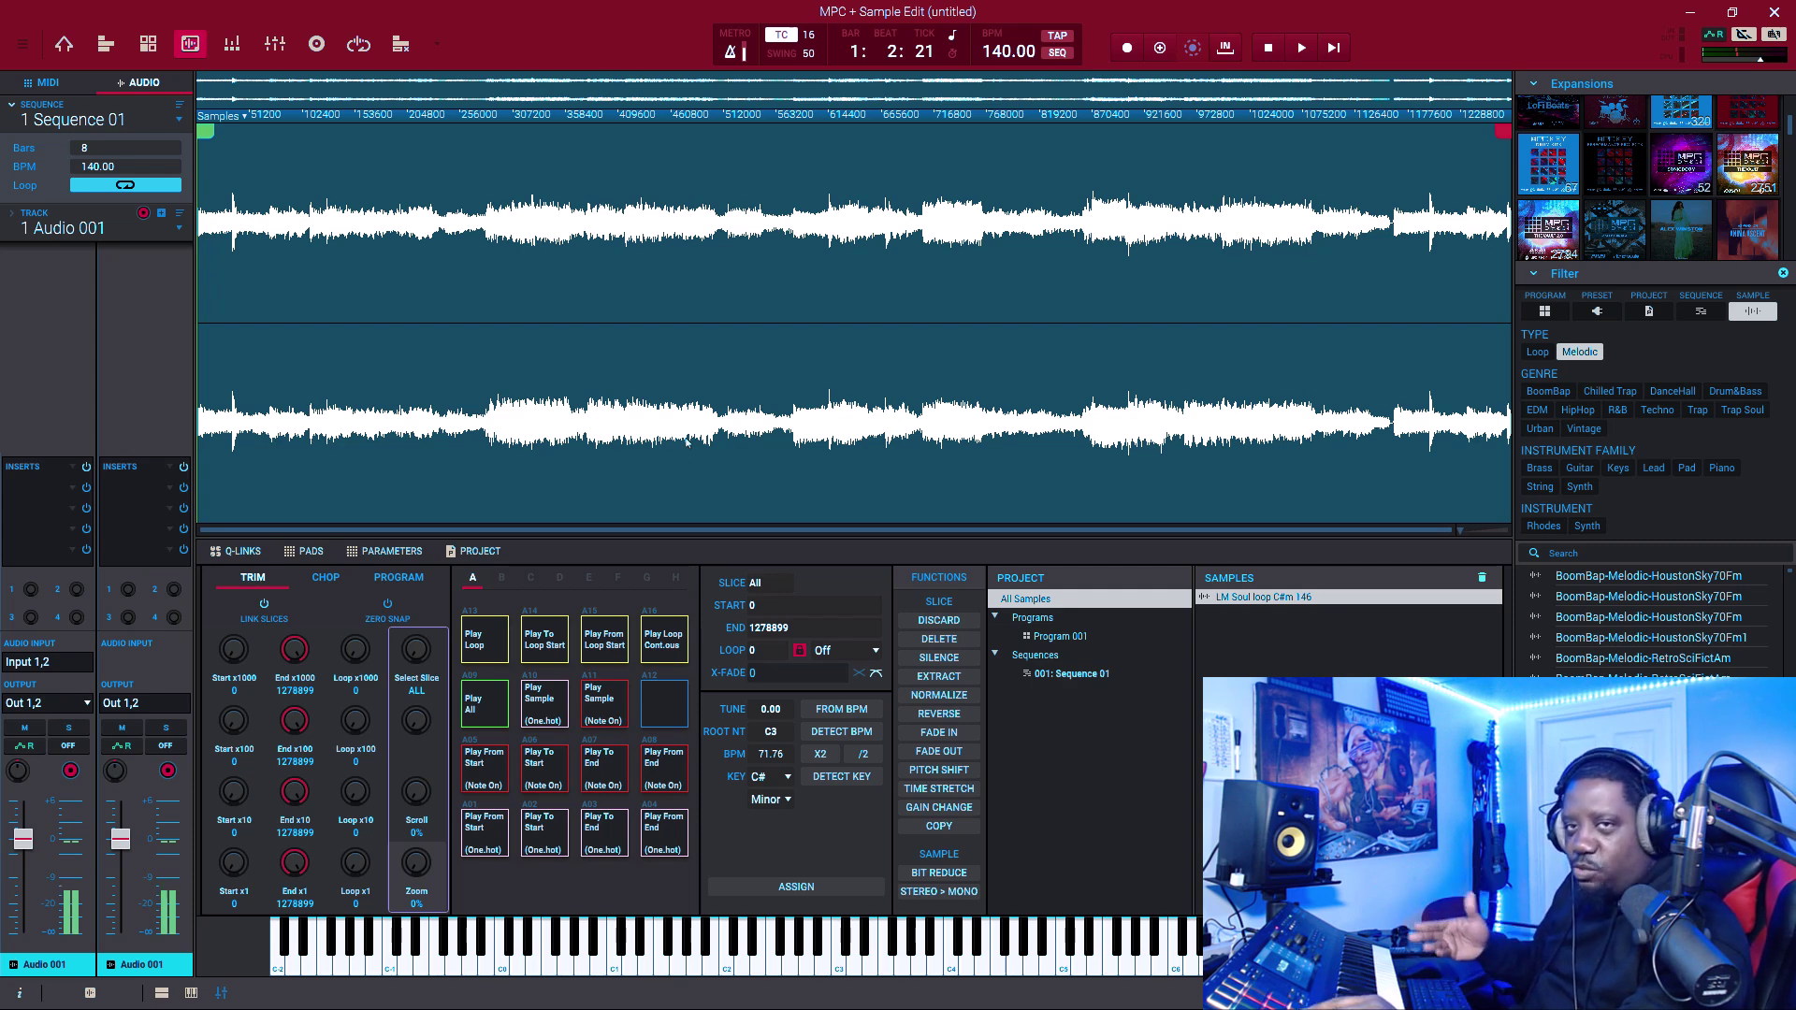
pyautogui.press('space')
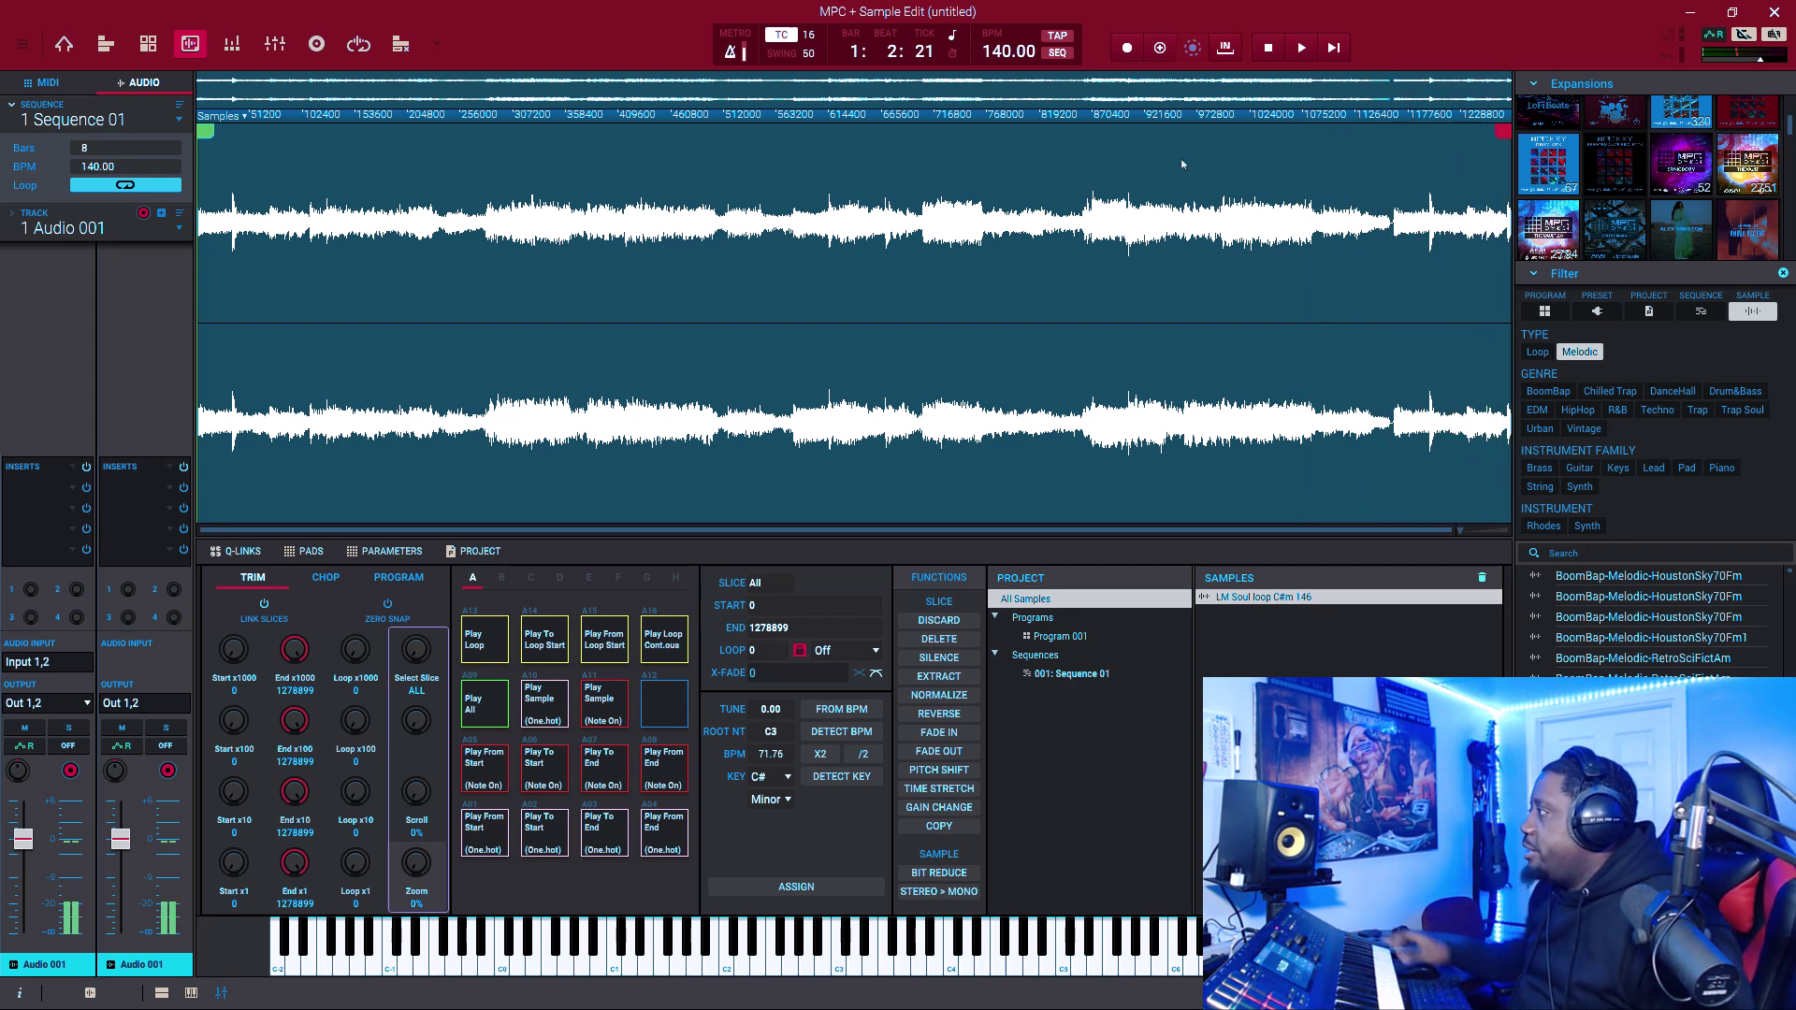
# - Move the sample's end point back to about 1159741 and discard the audio beyond it
pyautogui.moveTo(1500, 133); pyautogui.dragTo(1379, 152)
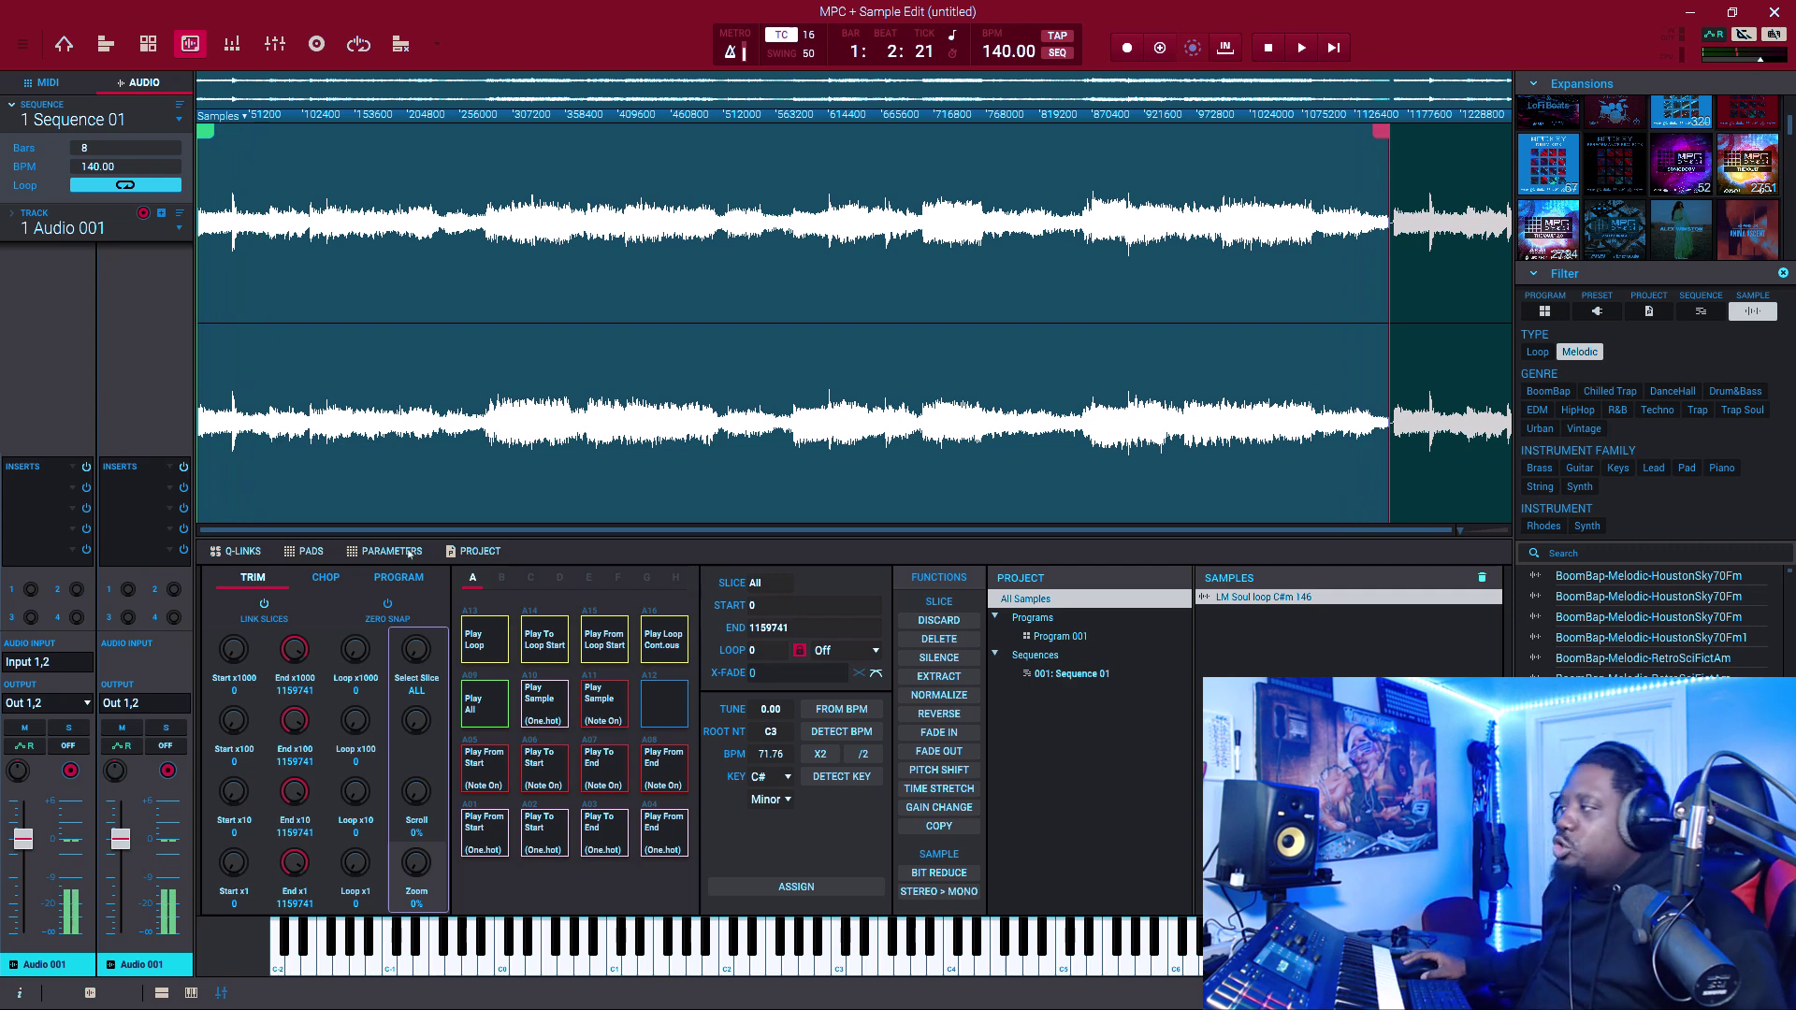
pyautogui.click(939, 620)
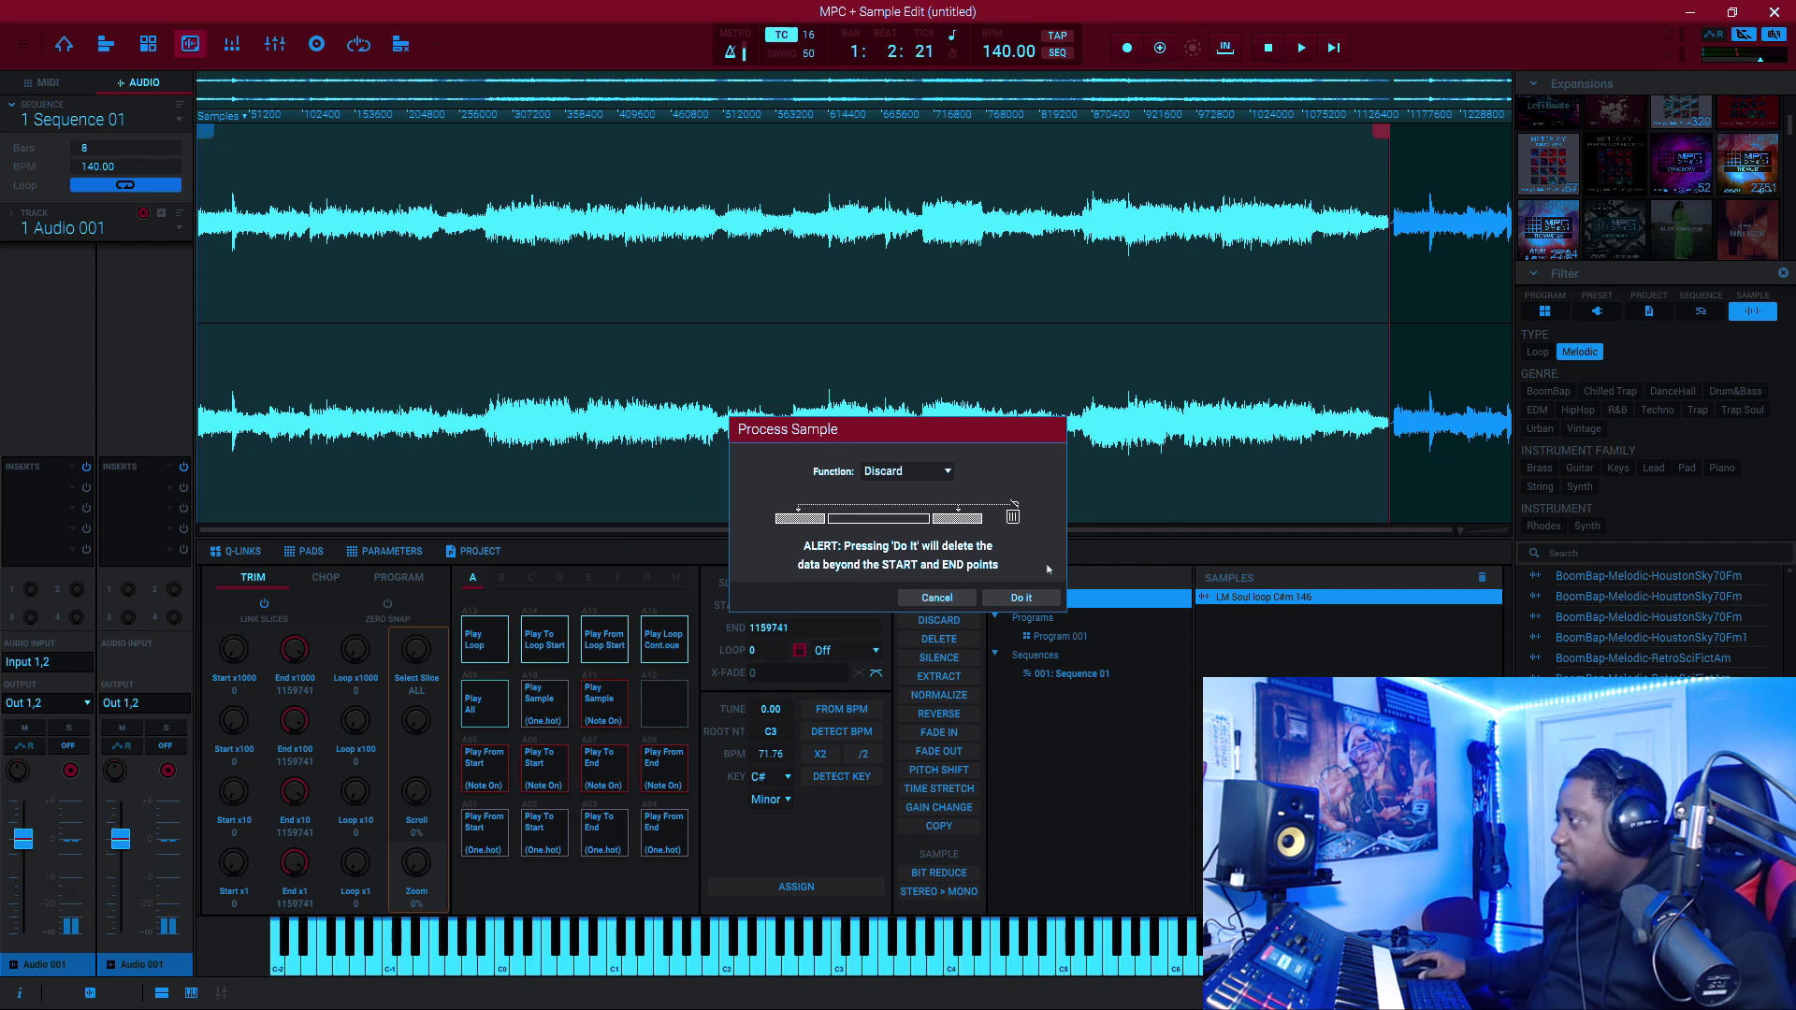
pyautogui.click(1020, 599)
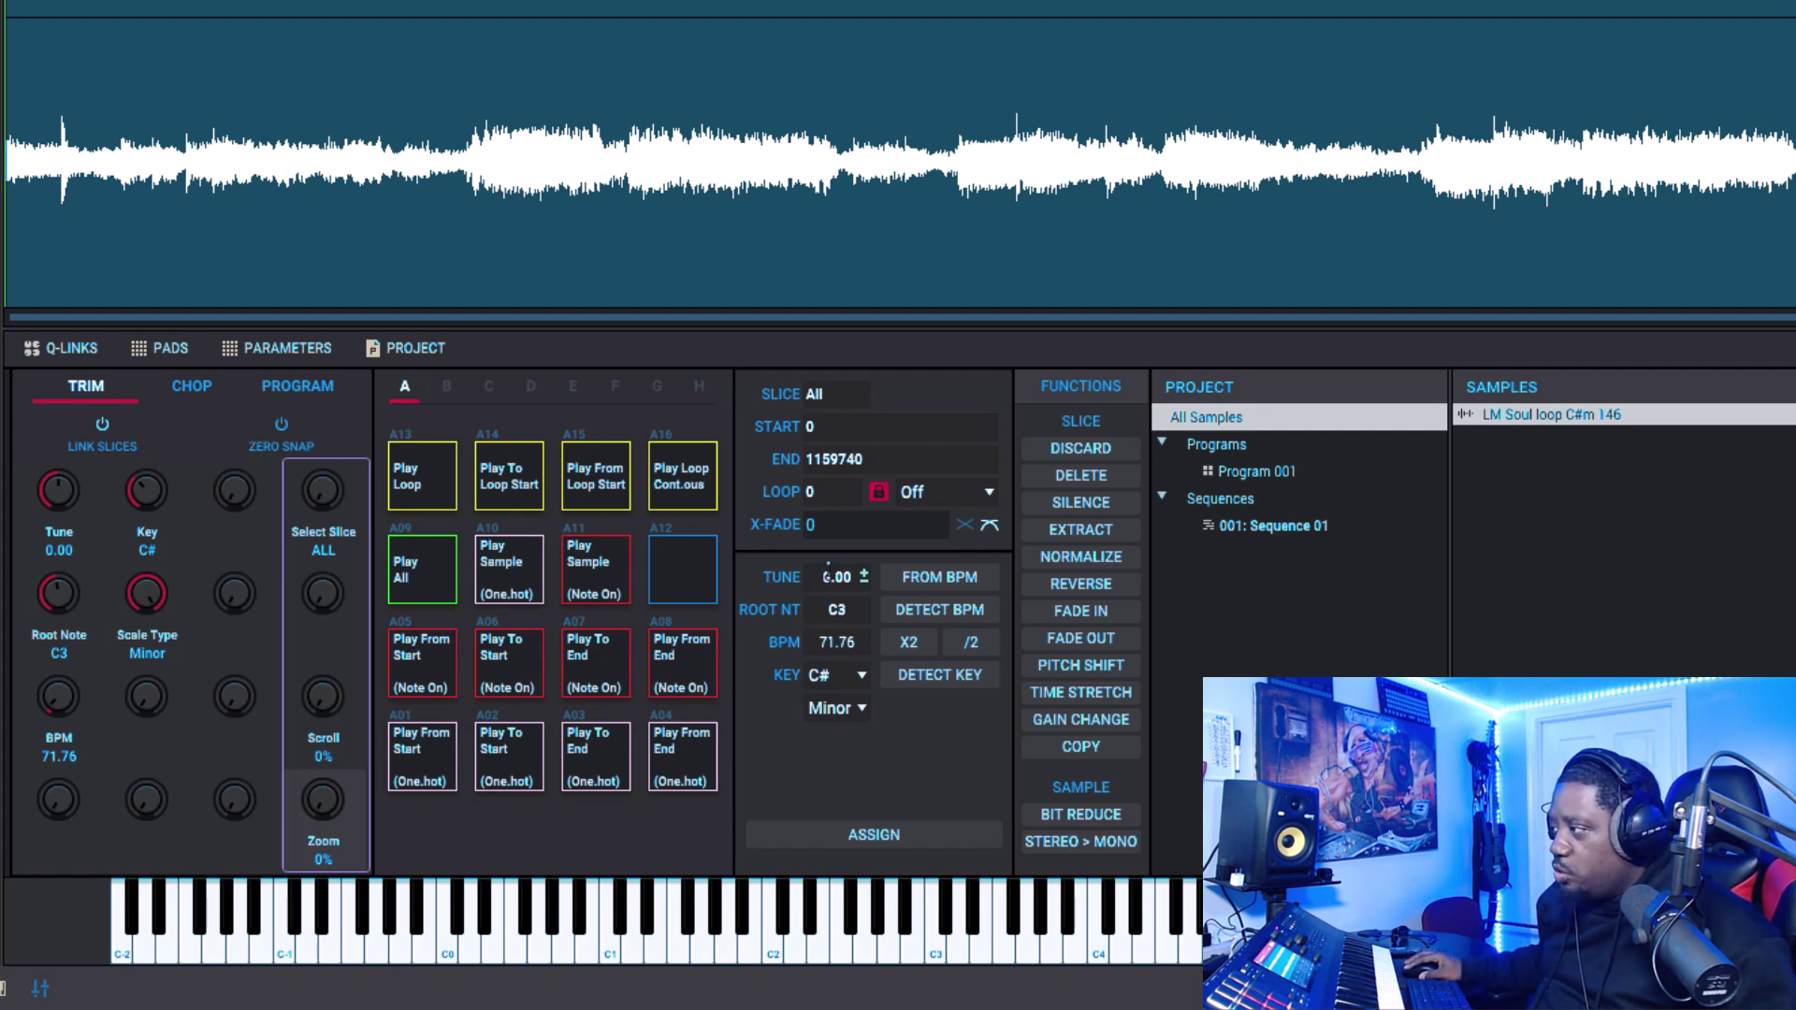
# - Try tuning the trimmed sample to -4 and audition it
pyautogui.doubleClick(825, 577)
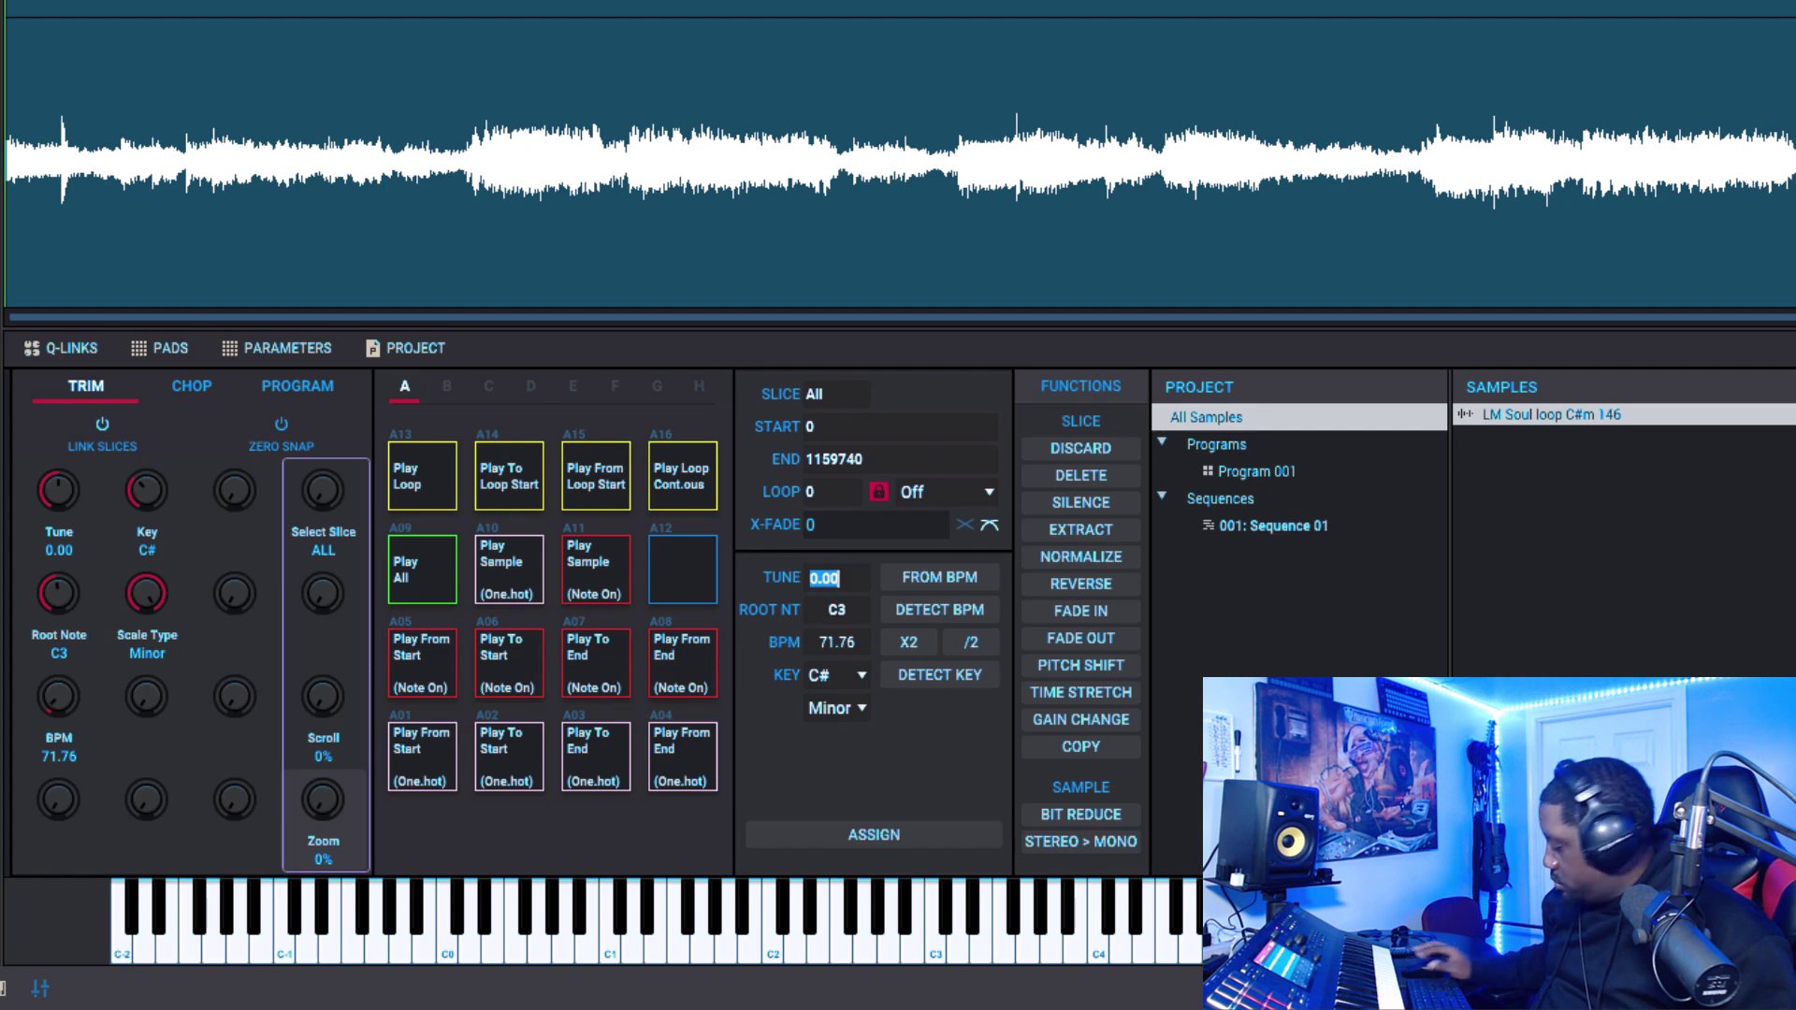
pyautogui.write('-4')
pyautogui.press('Return')
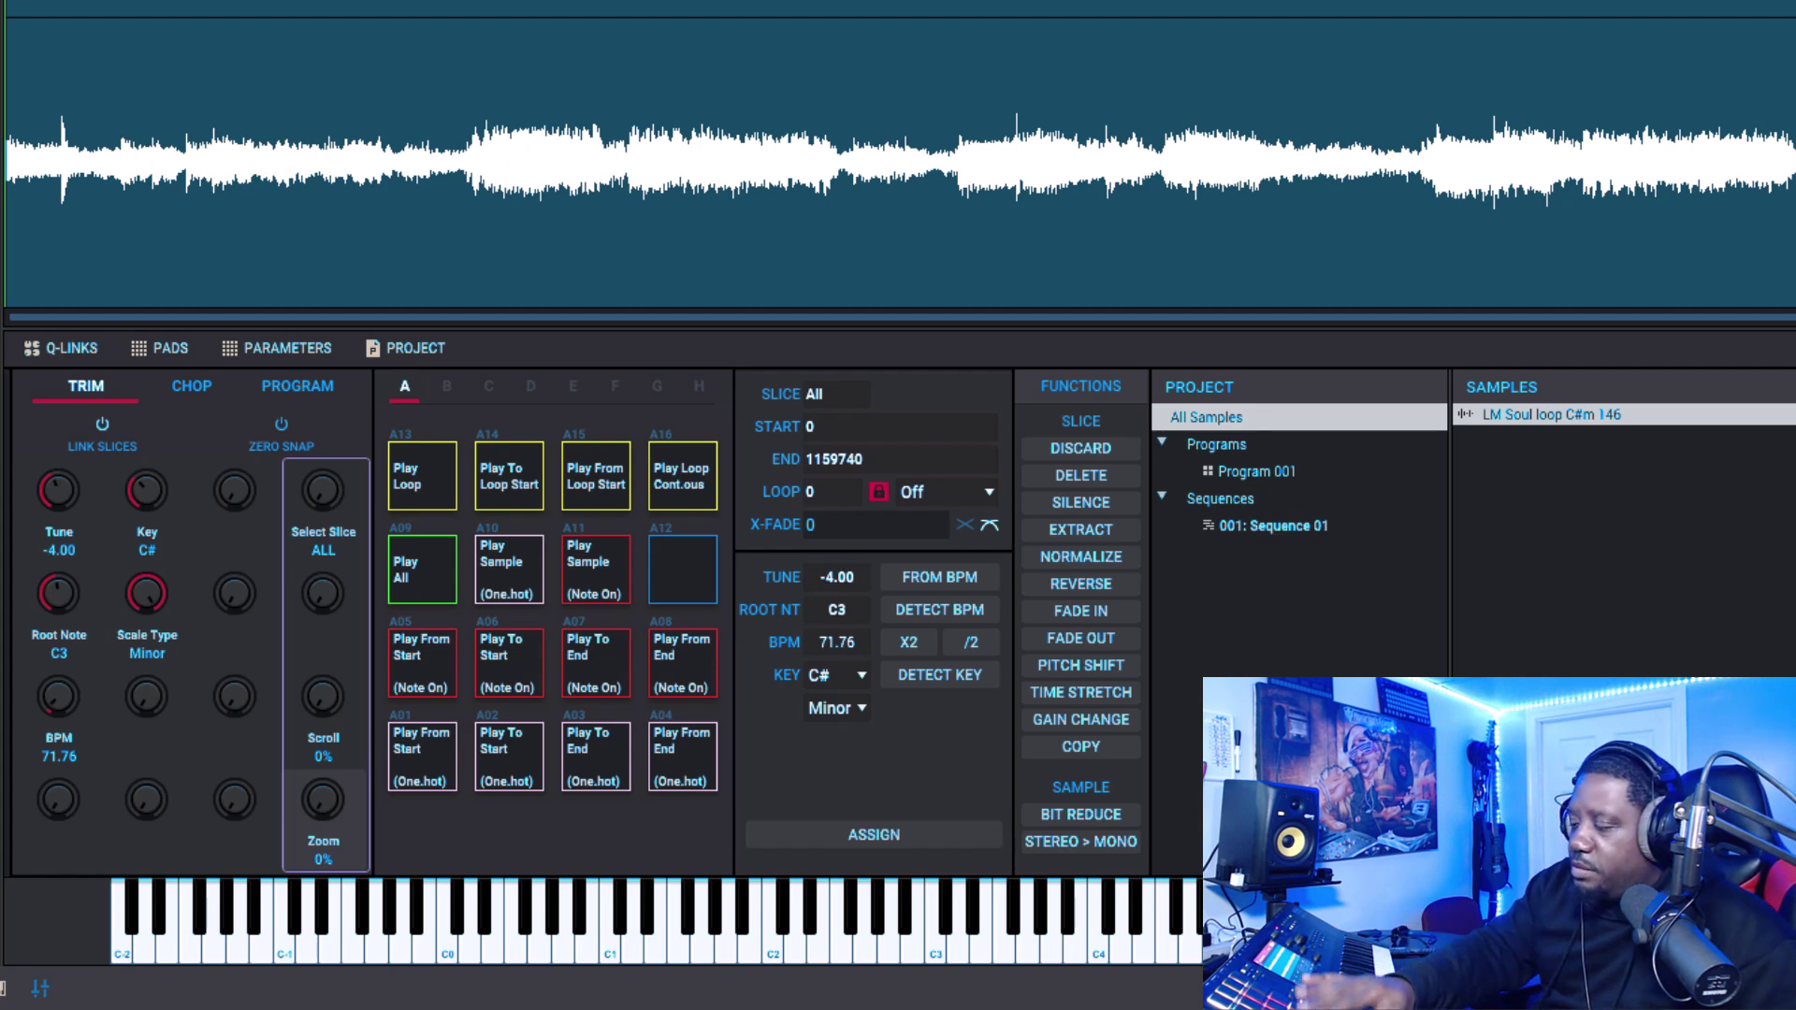
pyautogui.press('space')
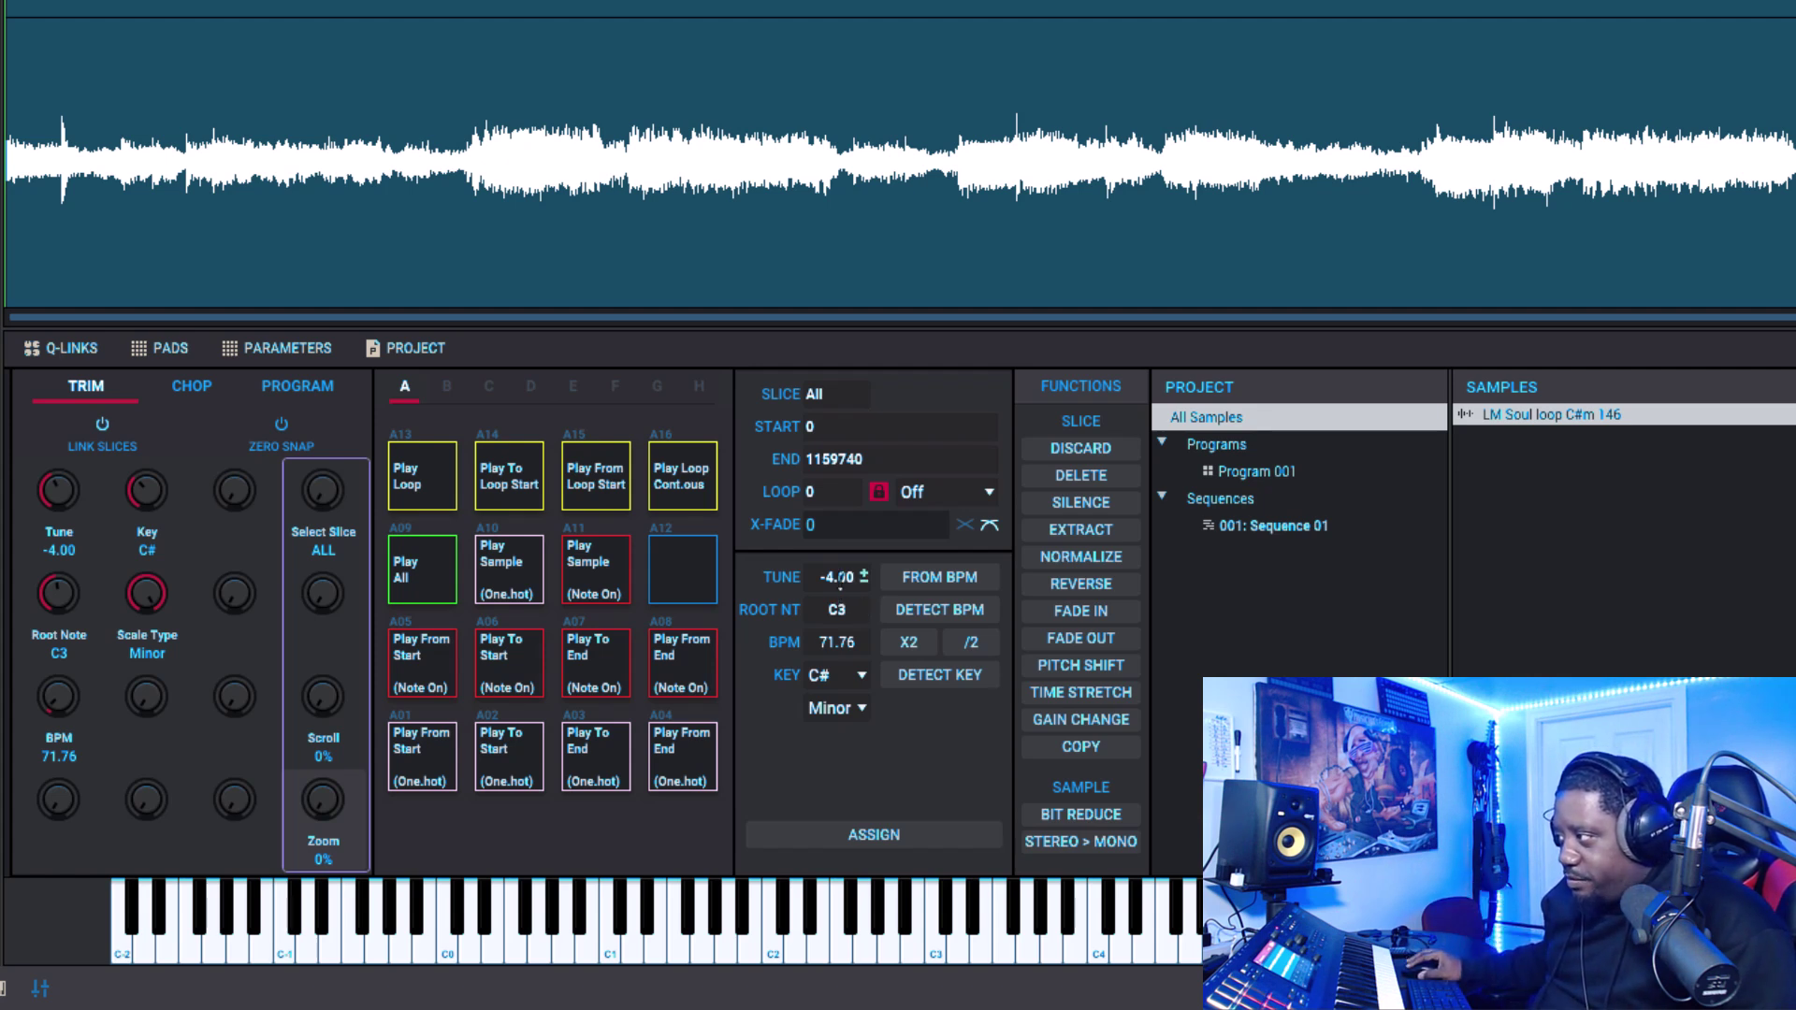
# - Reset the sample's tune value to 0
pyautogui.doubleClick(863, 575)
pyautogui.write('0')
pyautogui.press('Return')
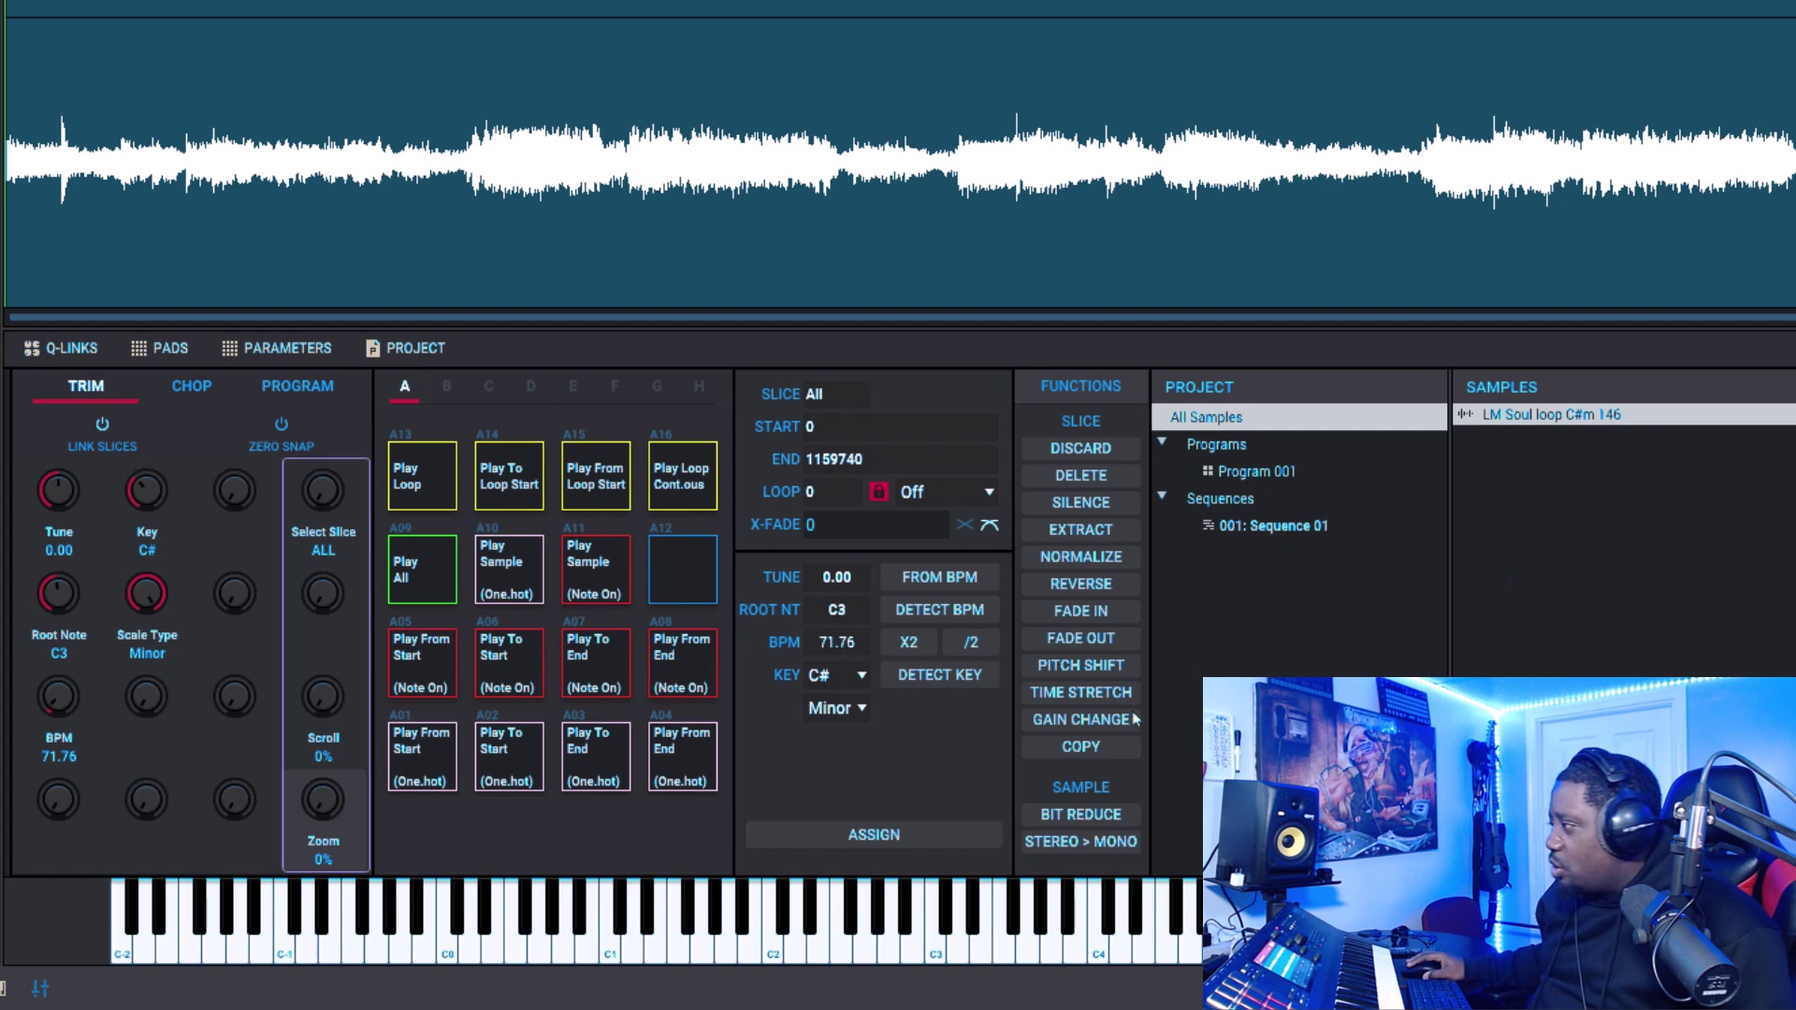
# - Process the sample with a Pitch Shift of -4.00 and run key detection on the result
pyautogui.click(1085, 665)
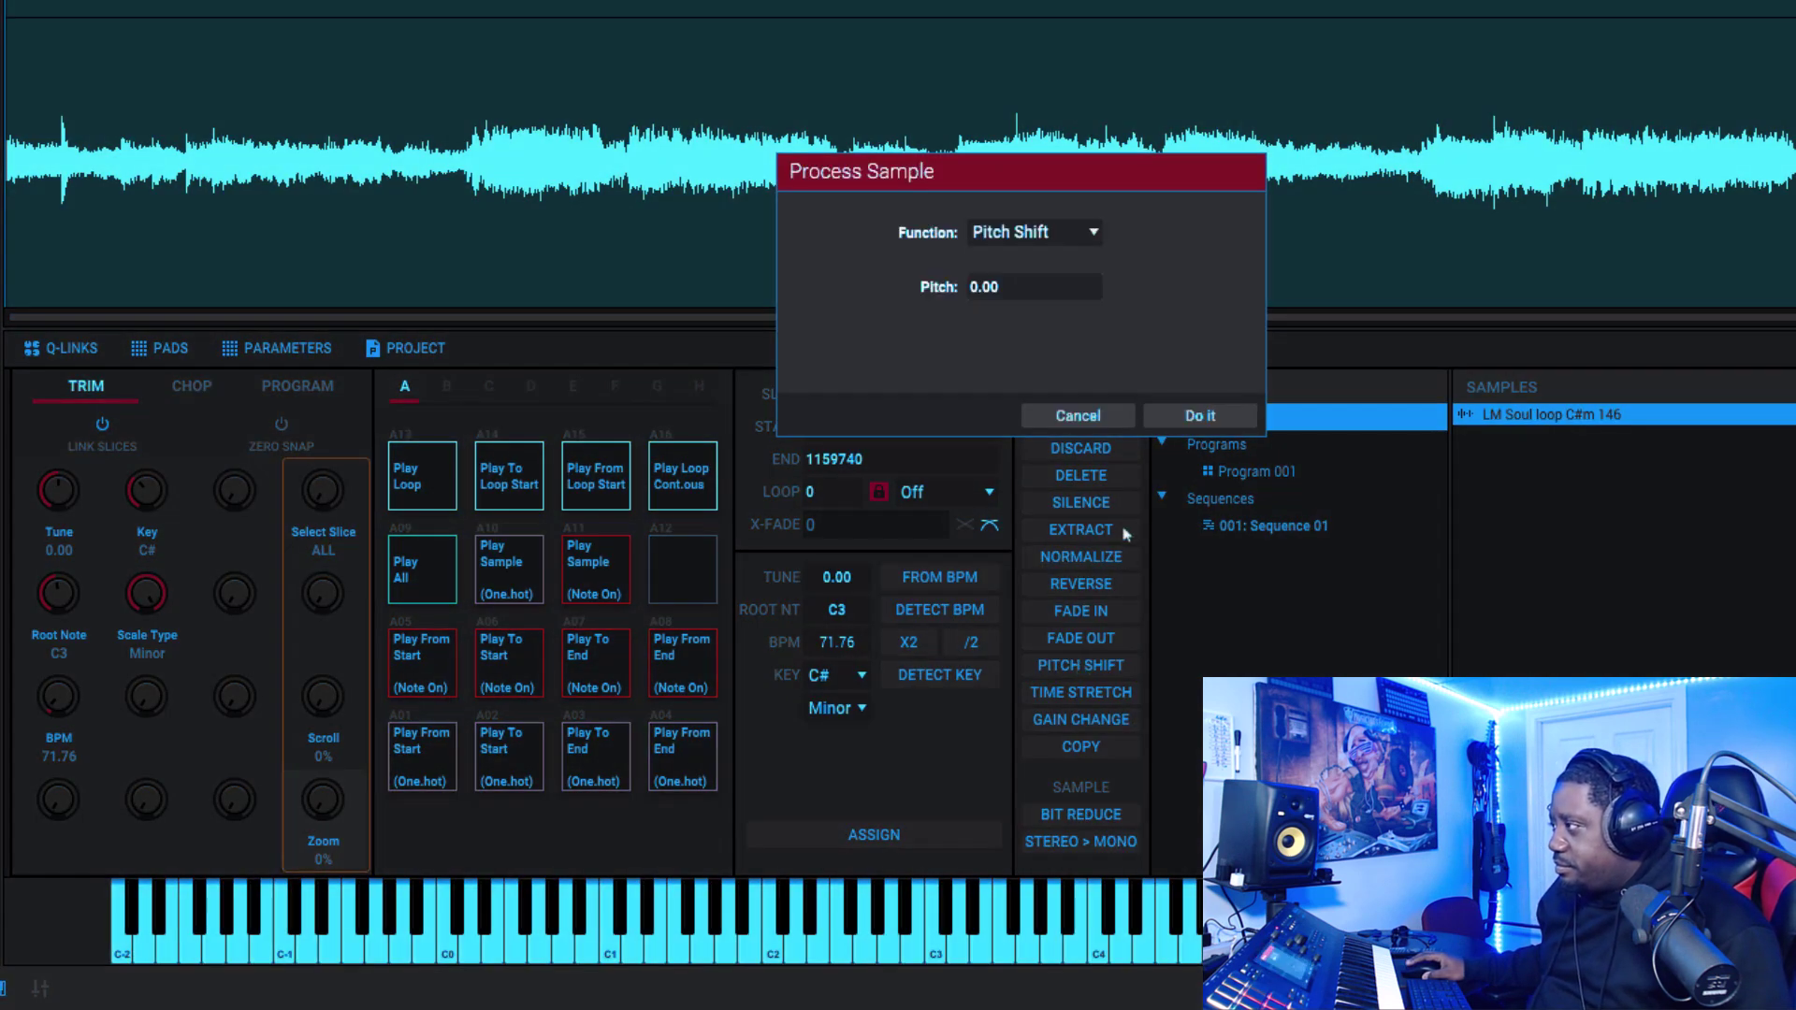
pyautogui.doubleClick(978, 297)
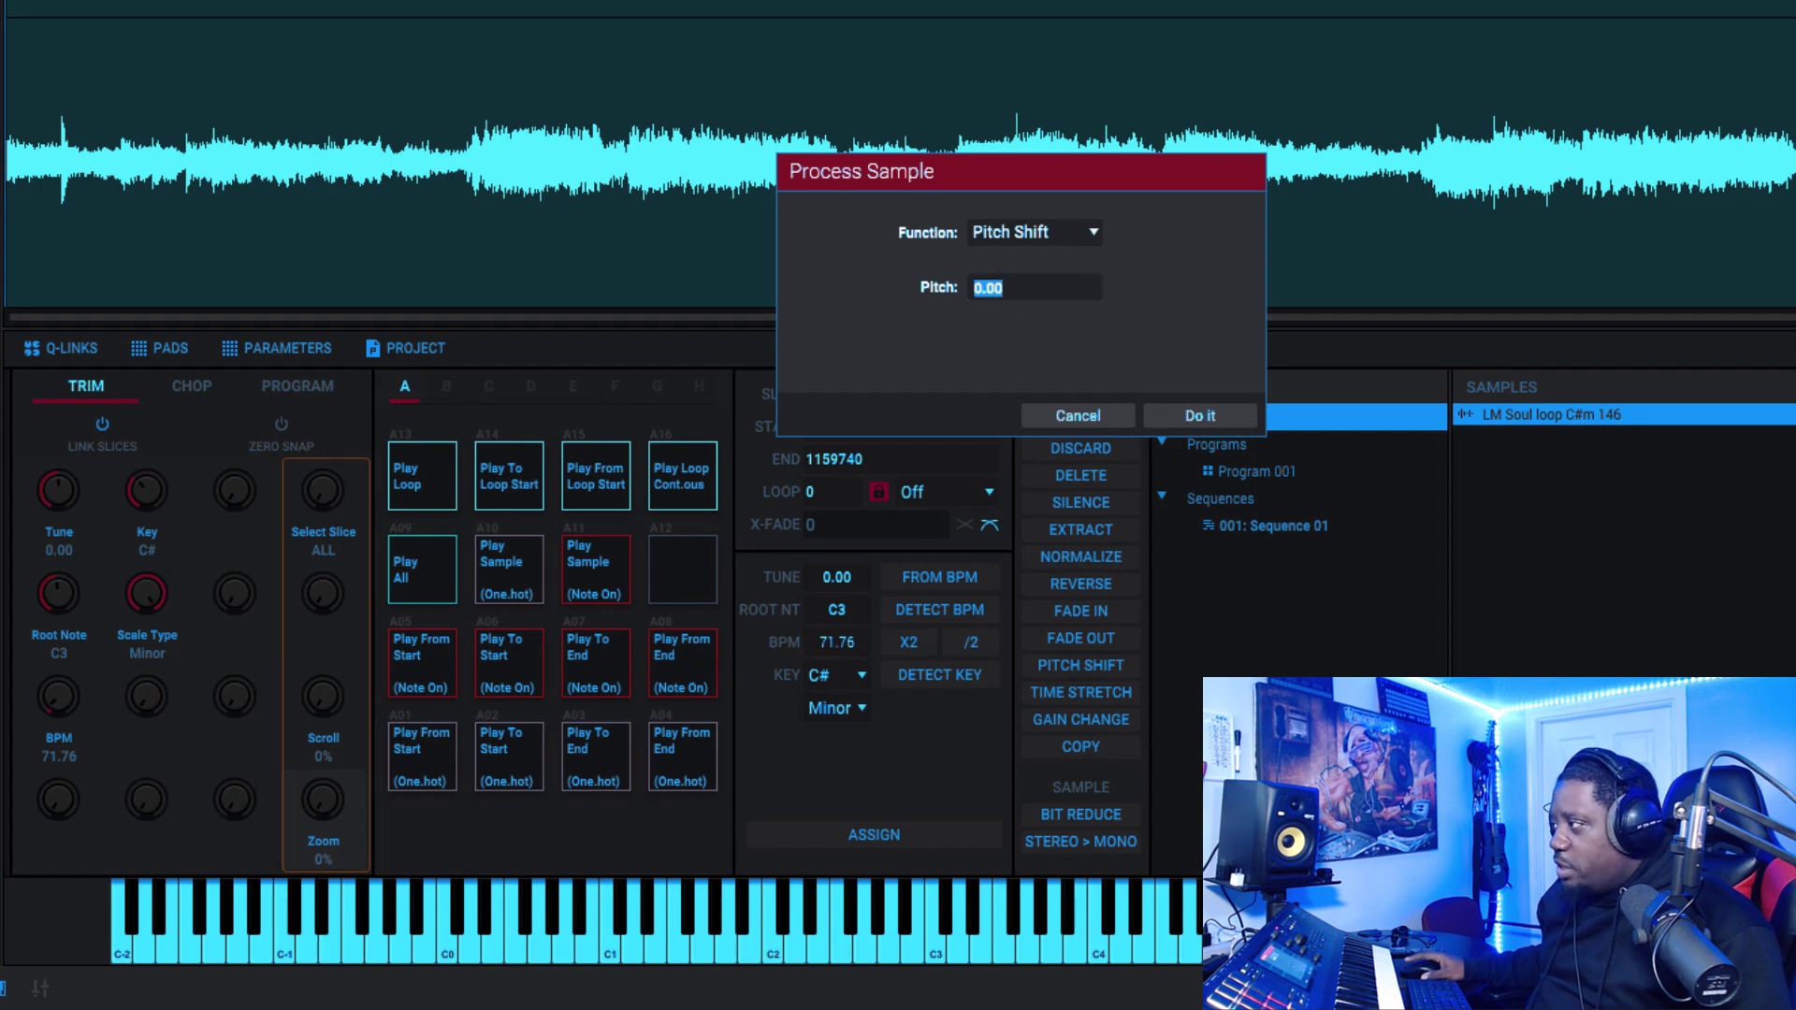
pyautogui.write('-4')
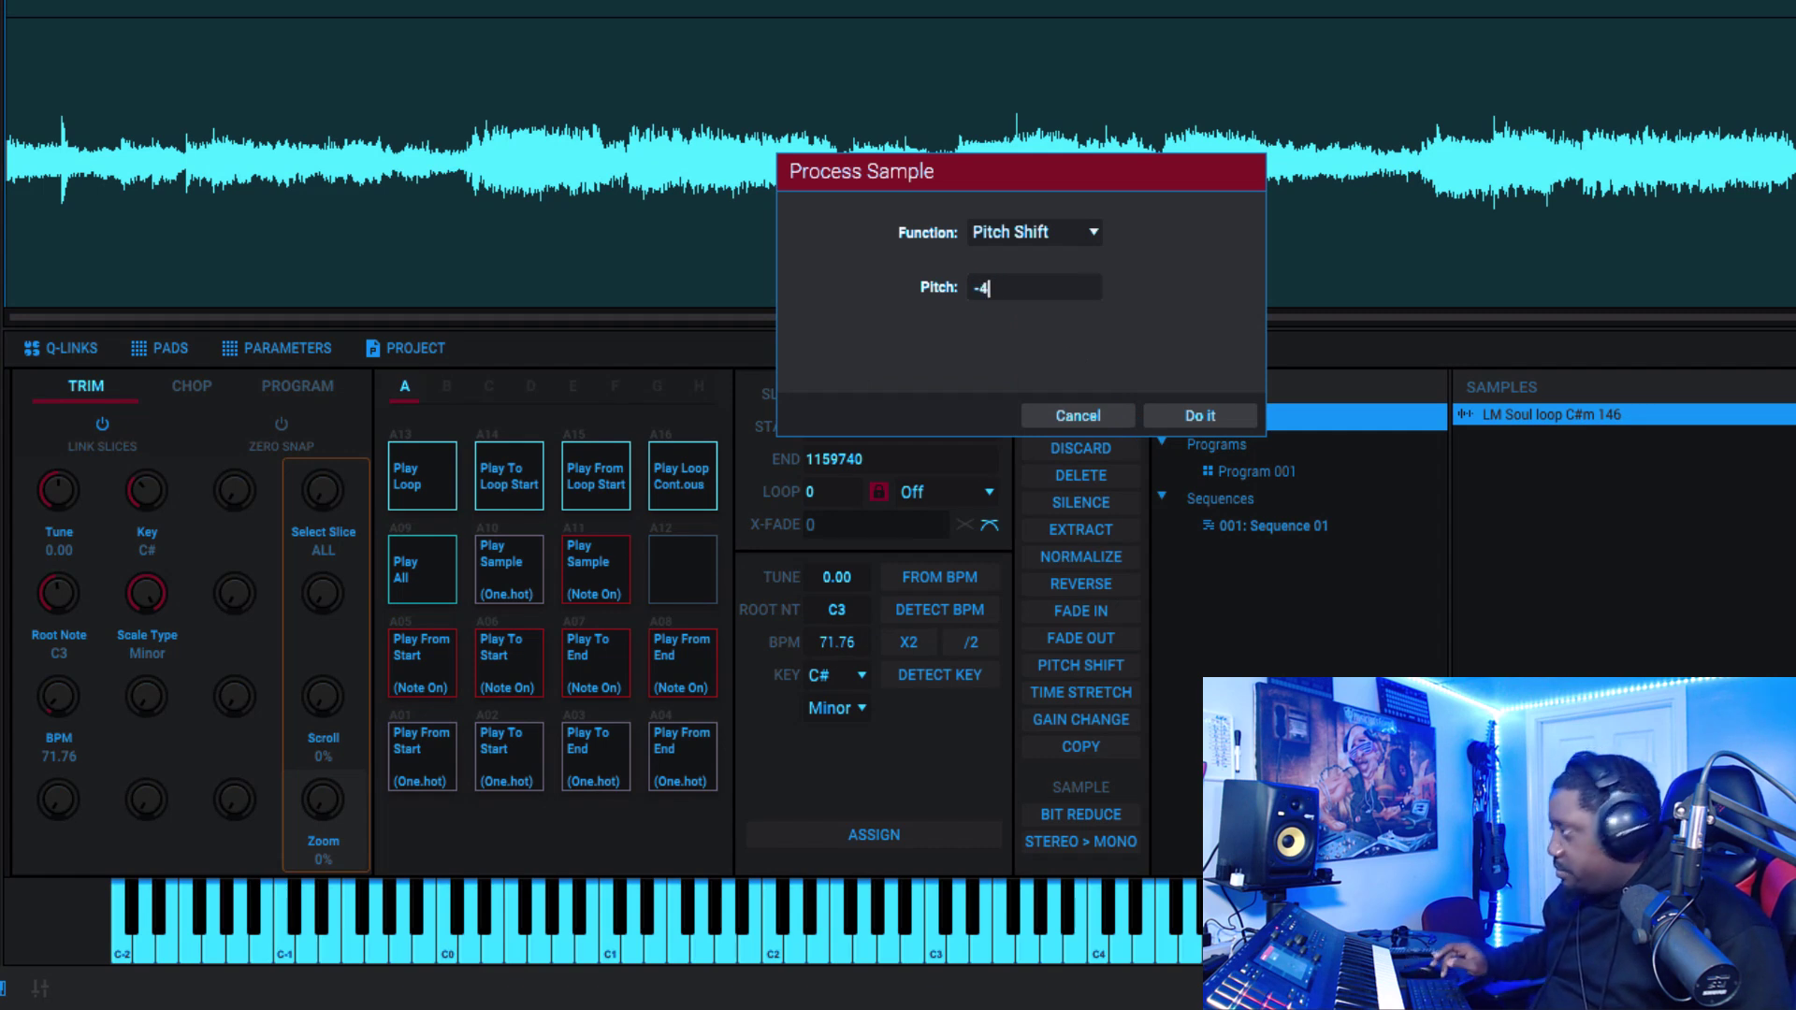
pyautogui.press('Return')
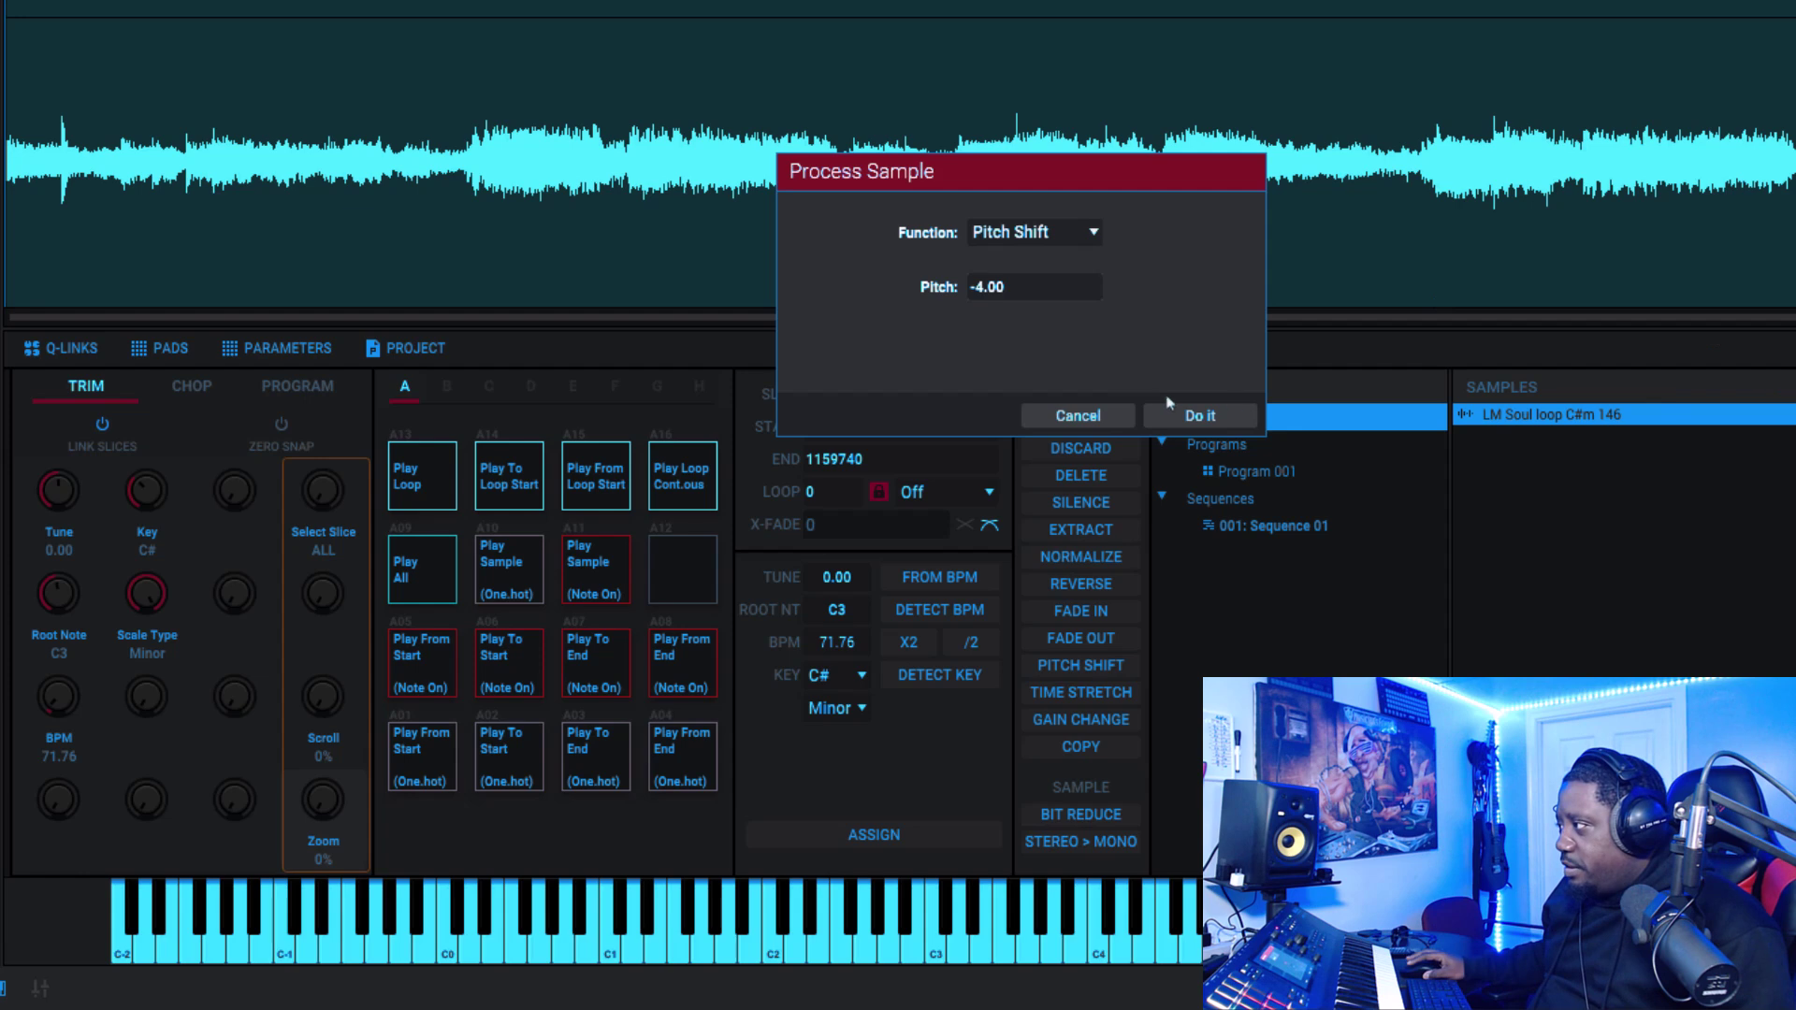
pyautogui.click(1207, 416)
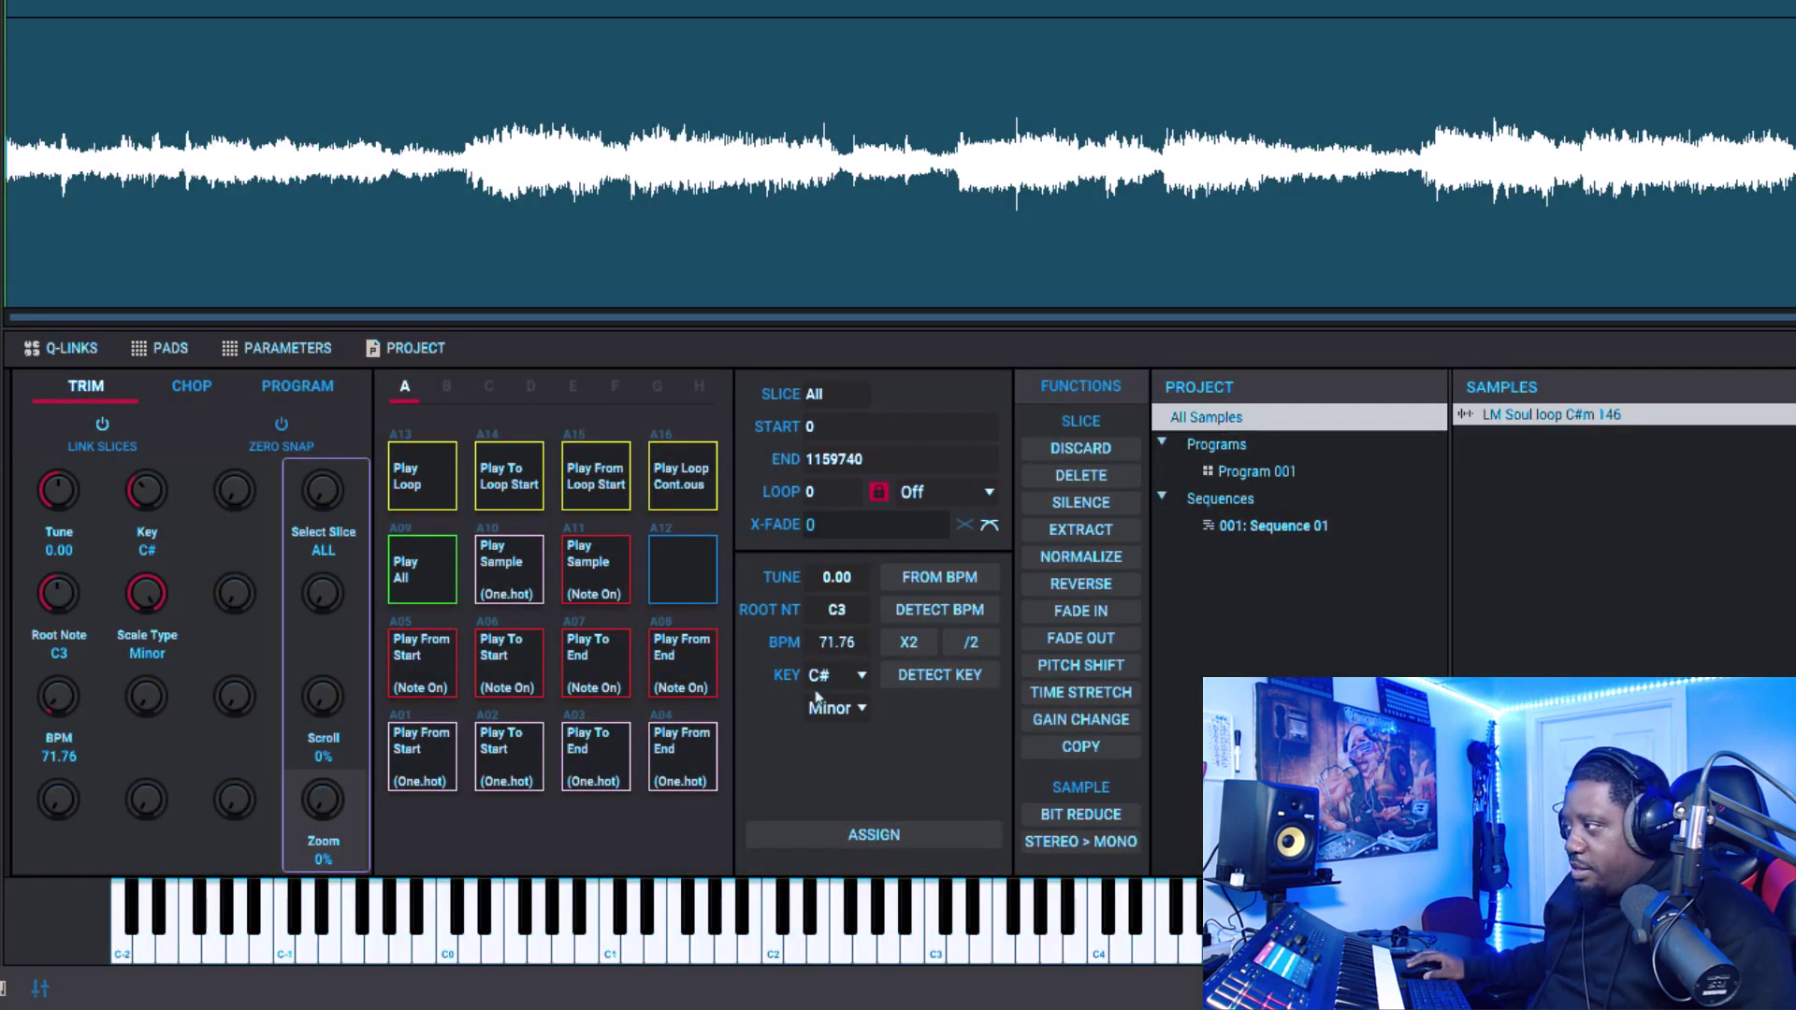
pyautogui.click(941, 675)
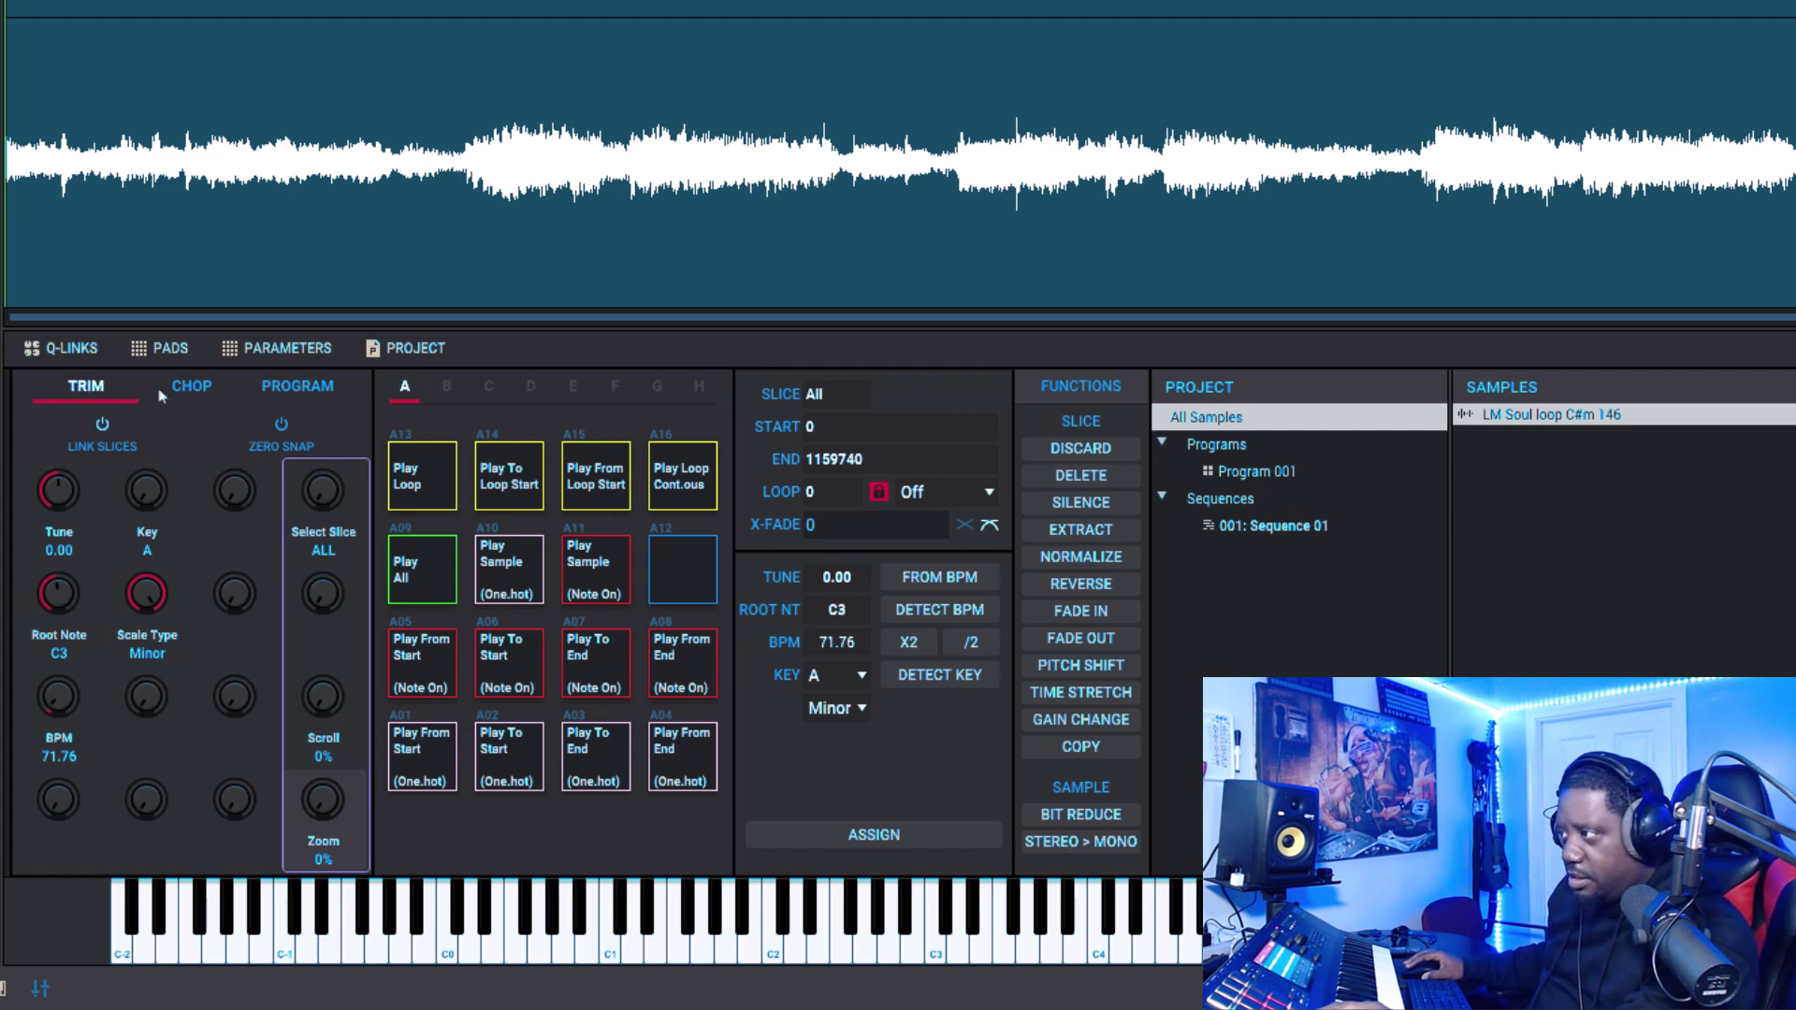
# - Chop the sample by BPM with 1 bar, 4 beats and a 1/16 time division
pyautogui.click(192, 388)
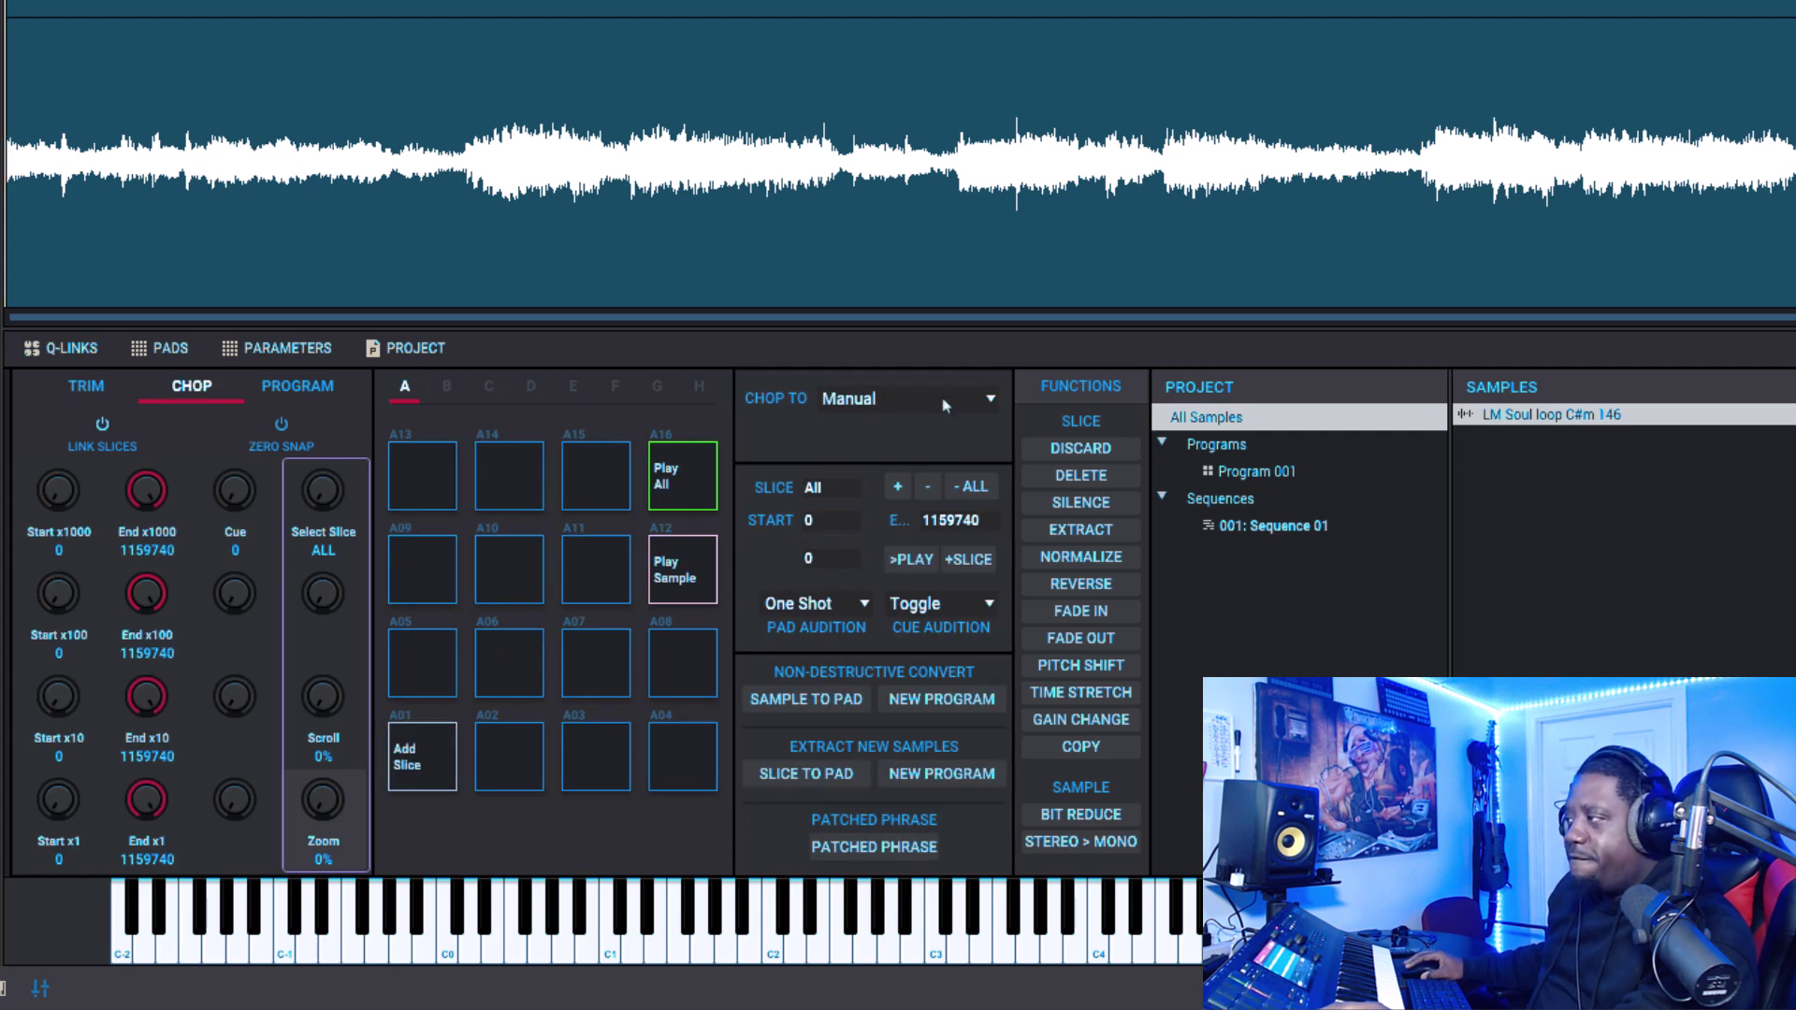
pyautogui.click(990, 402)
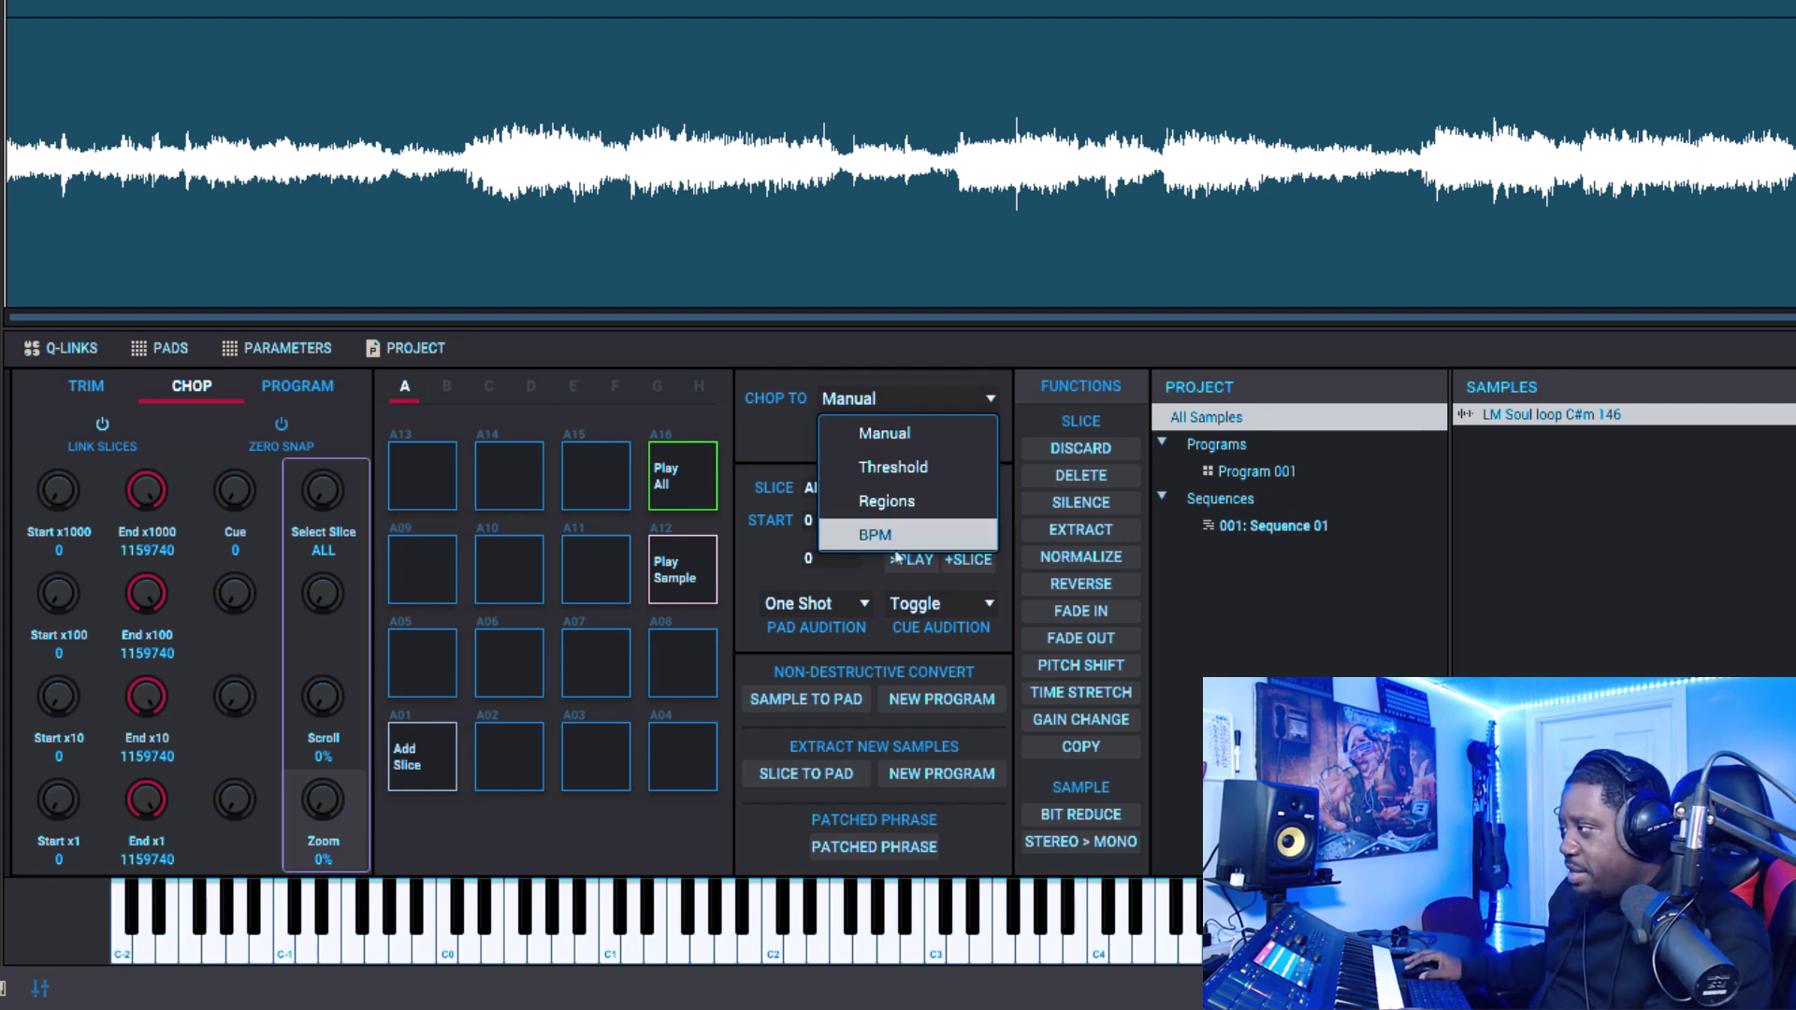
pyautogui.click(876, 535)
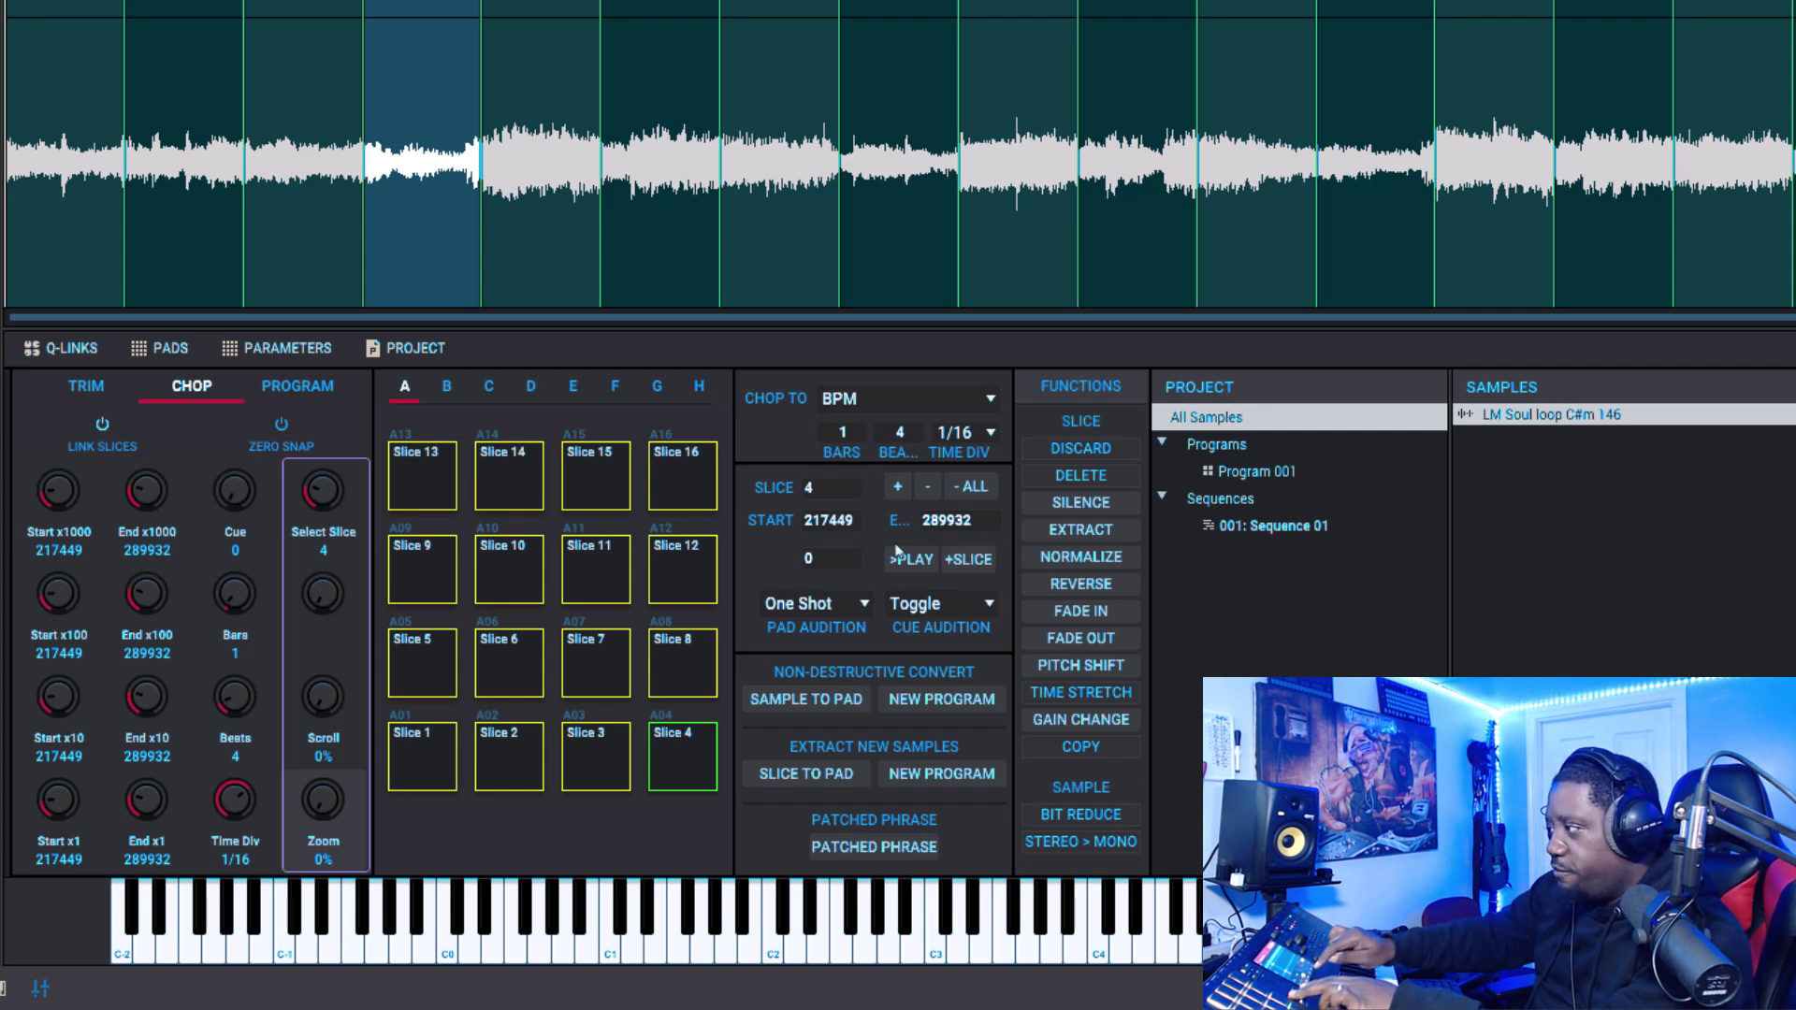
# - Convert the slices to a new drum program using the Non-Destructive Slice type, without creating events
pyautogui.click(929, 701)
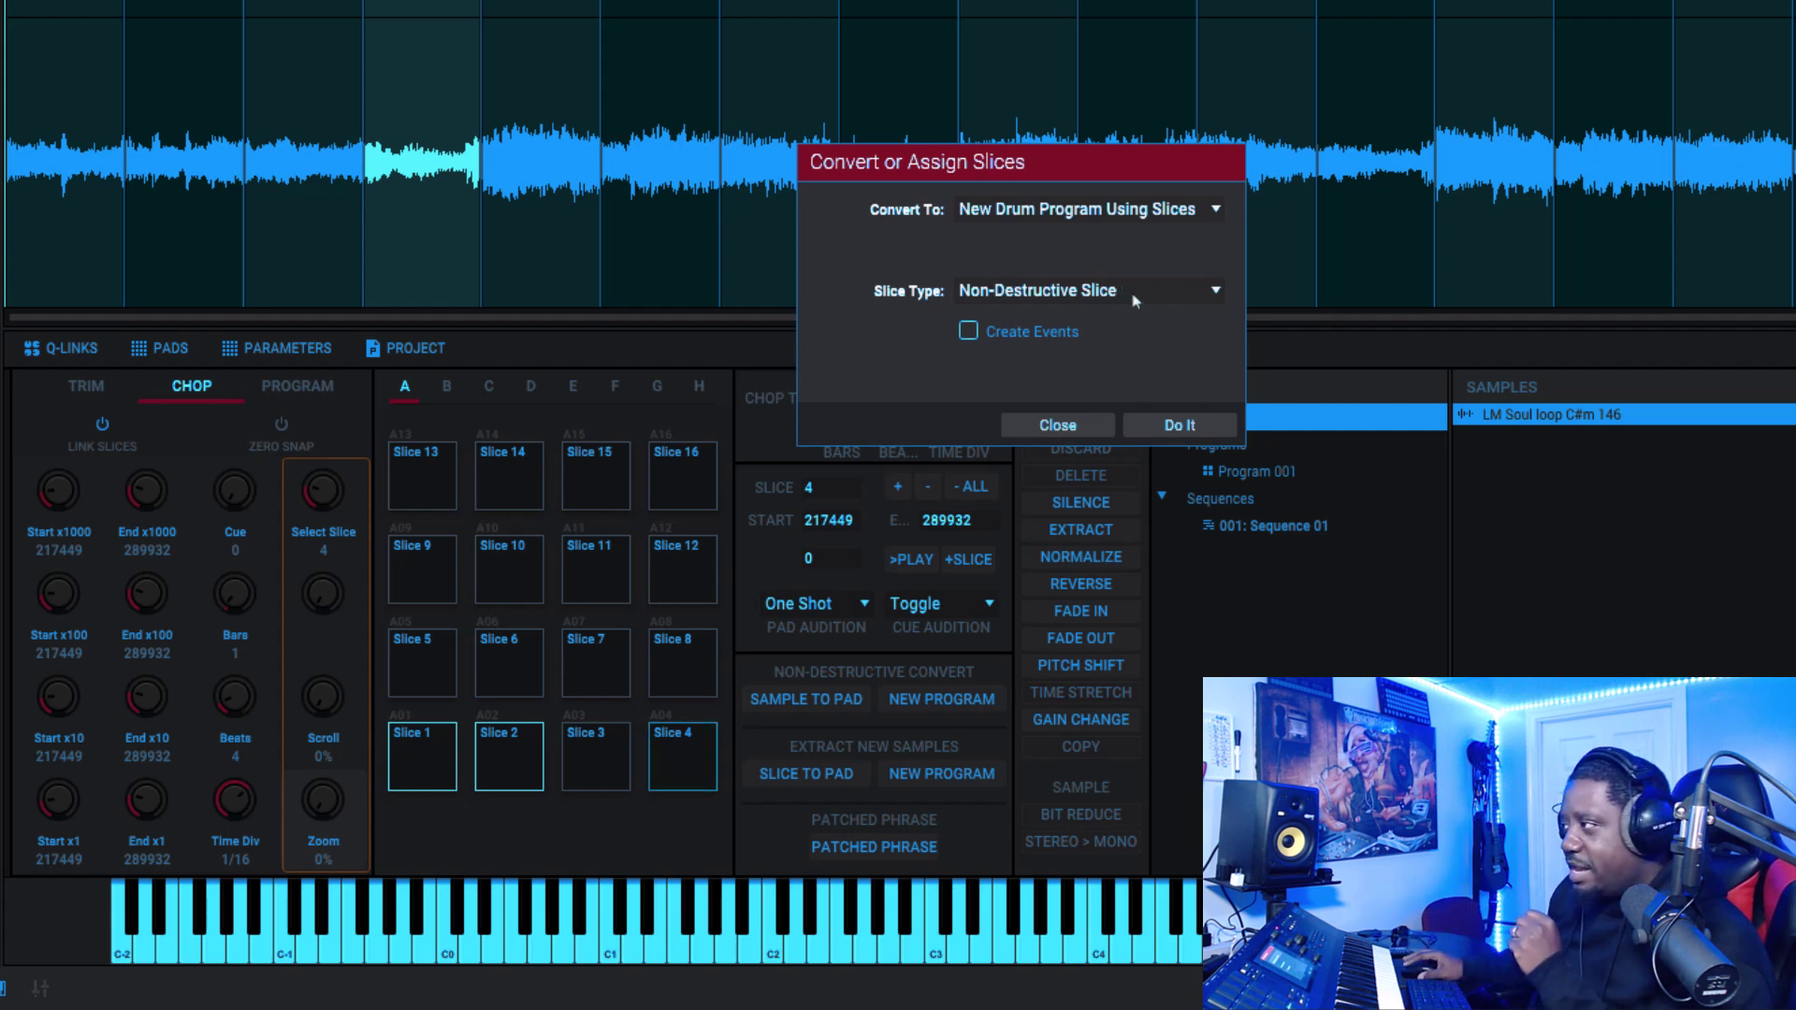
pyautogui.click(1204, 291)
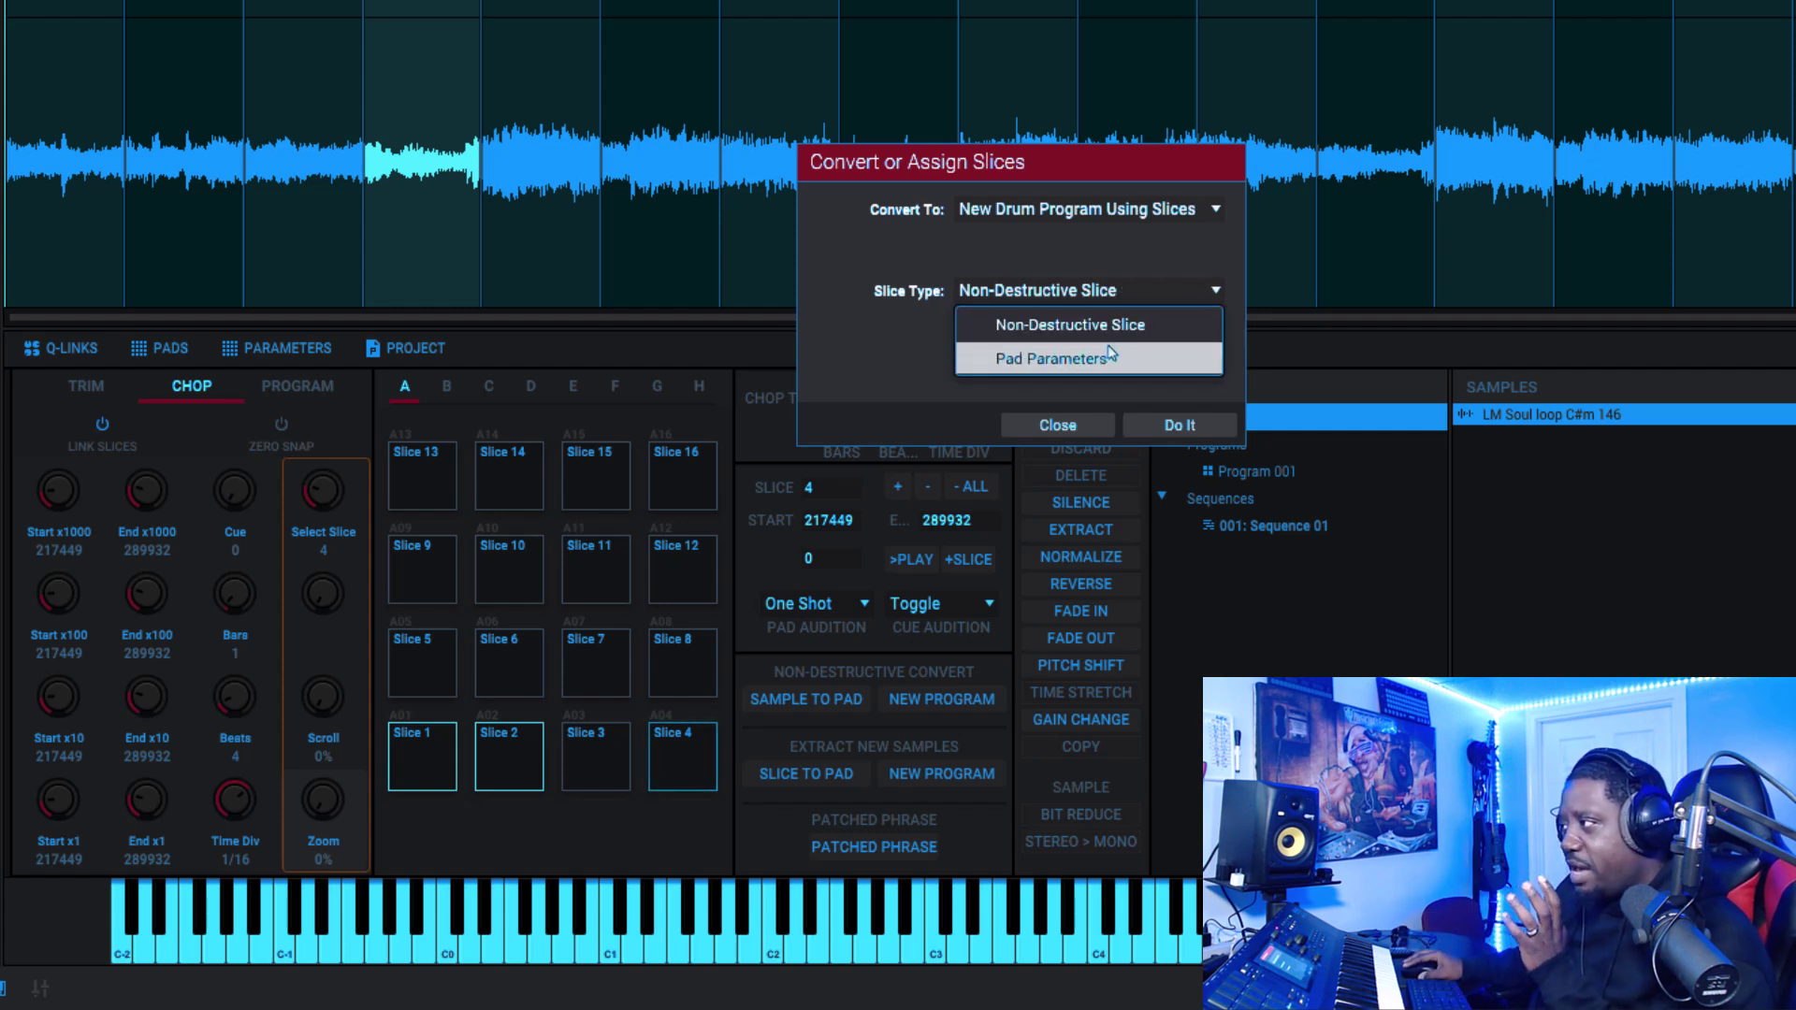
pyautogui.click(1218, 288)
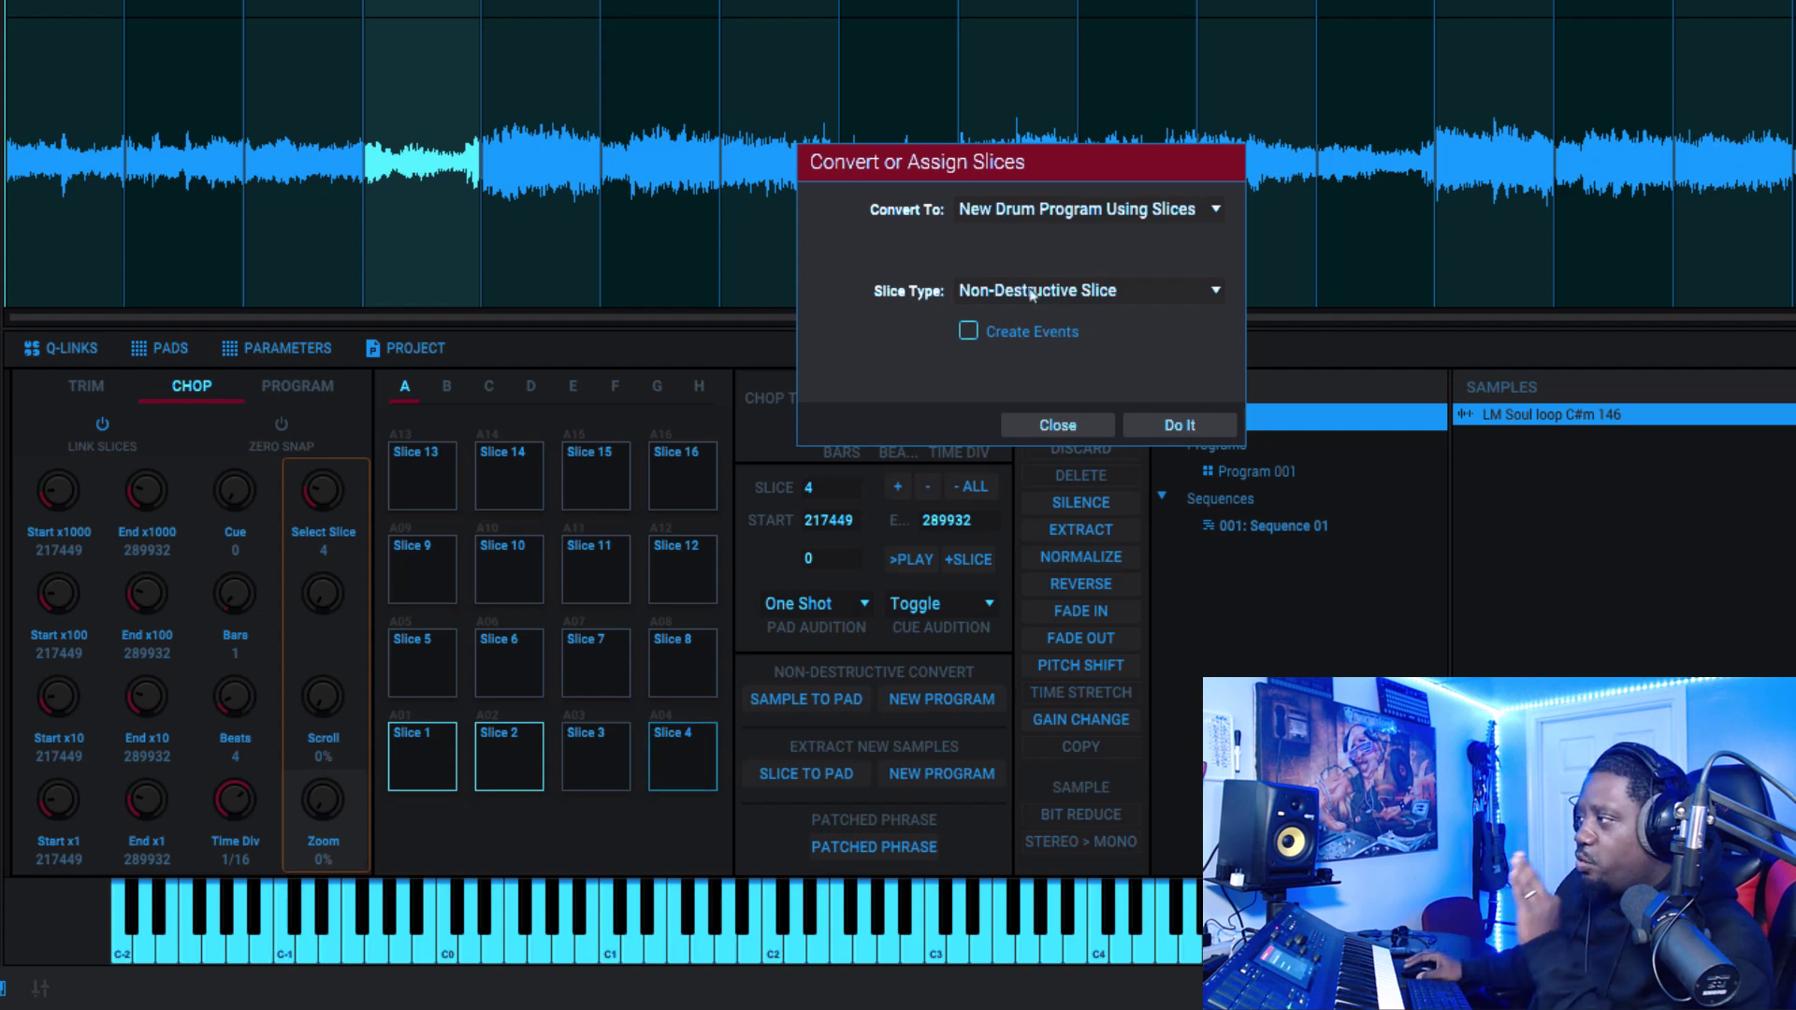
pyautogui.click(1186, 426)
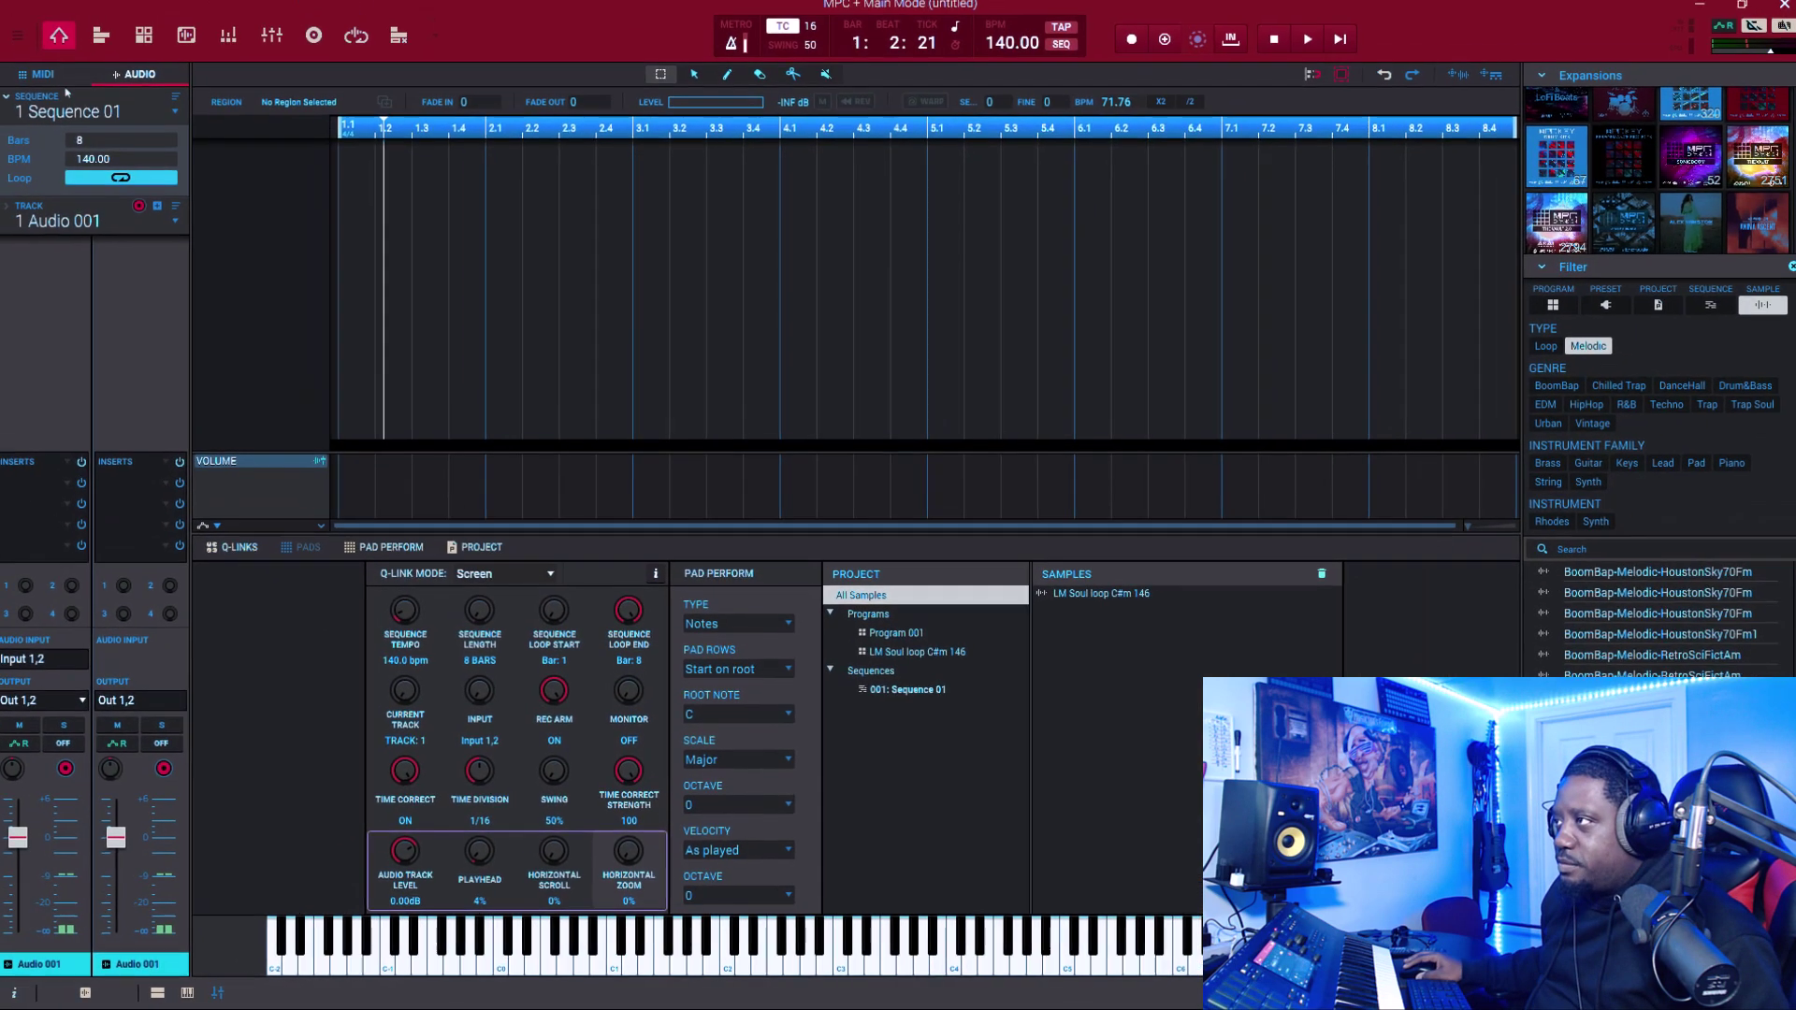
# - Switch to the MIDI track, assign it the sliced LM Soul loop C#m 146 program, and play pads A01 and A02
pyautogui.click(48, 84)
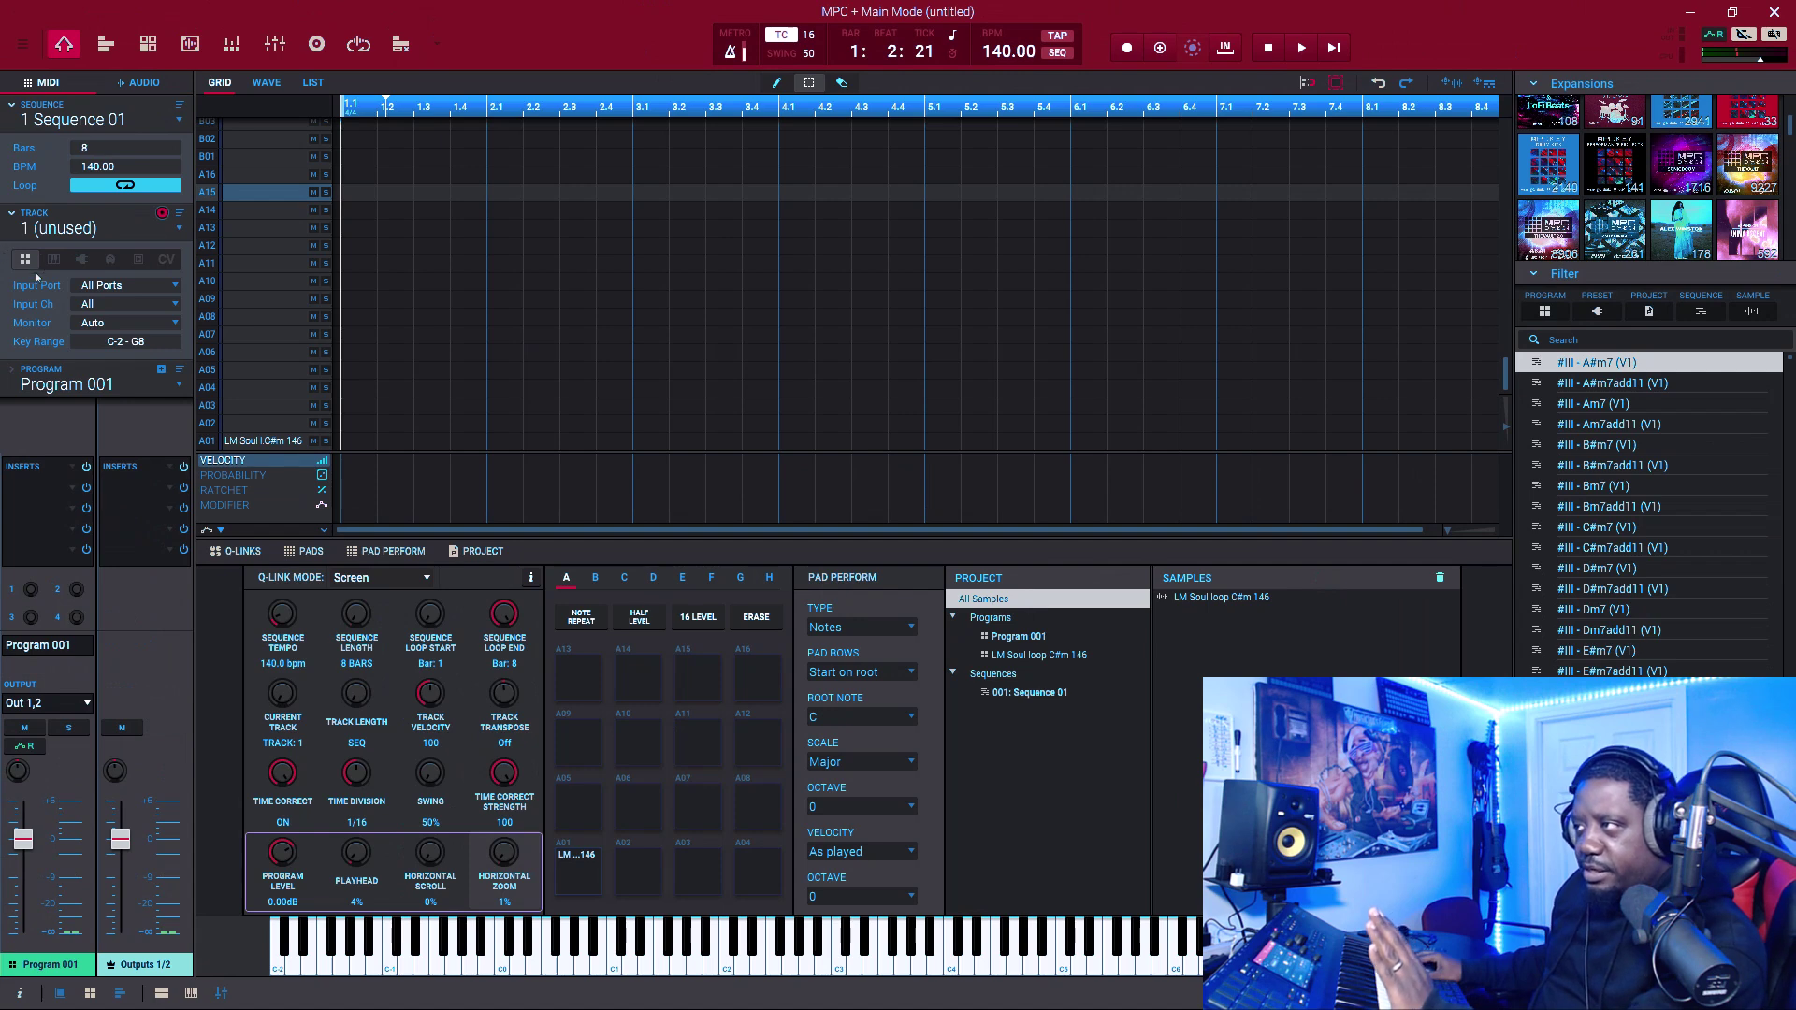
pyautogui.click(578, 878)
pyautogui.click(635, 874)
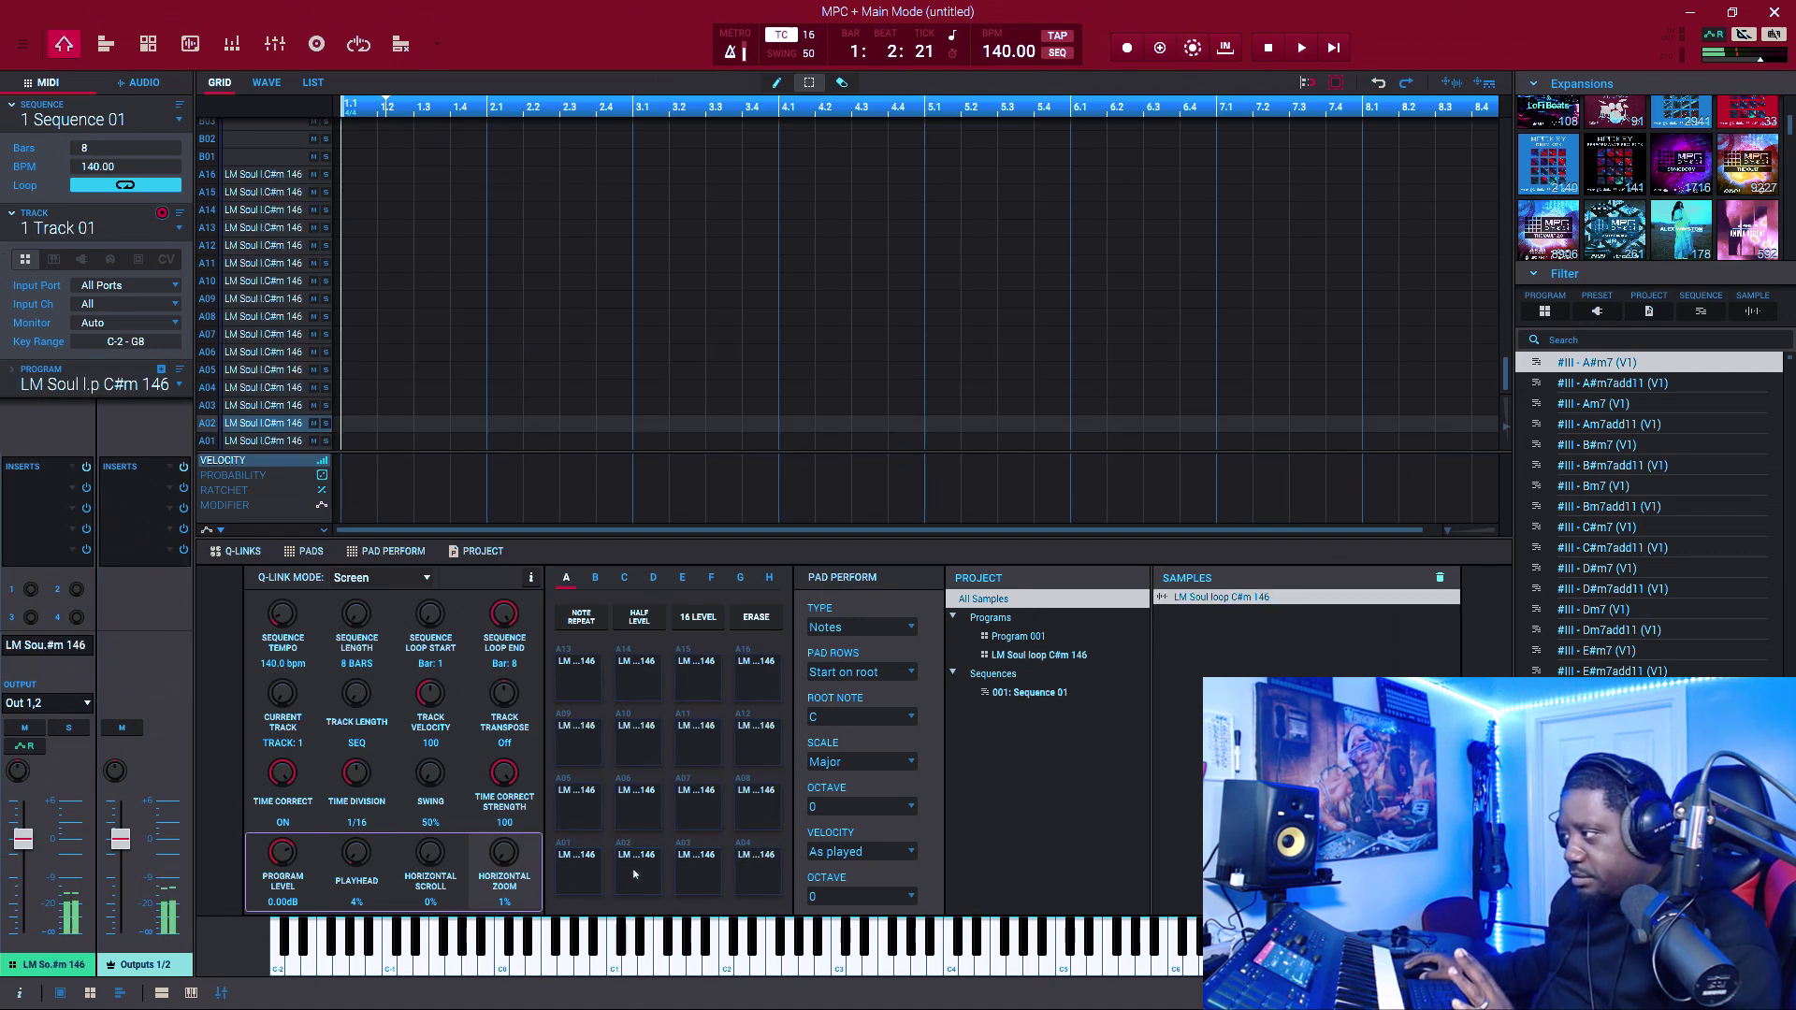
# - Audition the remaining slices of the program on the pads from A03 up to A16
pyautogui.click(695, 874)
pyautogui.click(742, 858)
pyautogui.click(578, 806)
pyautogui.click(637, 807)
pyautogui.click(698, 806)
pyautogui.click(757, 807)
pyautogui.click(578, 743)
pyautogui.click(637, 744)
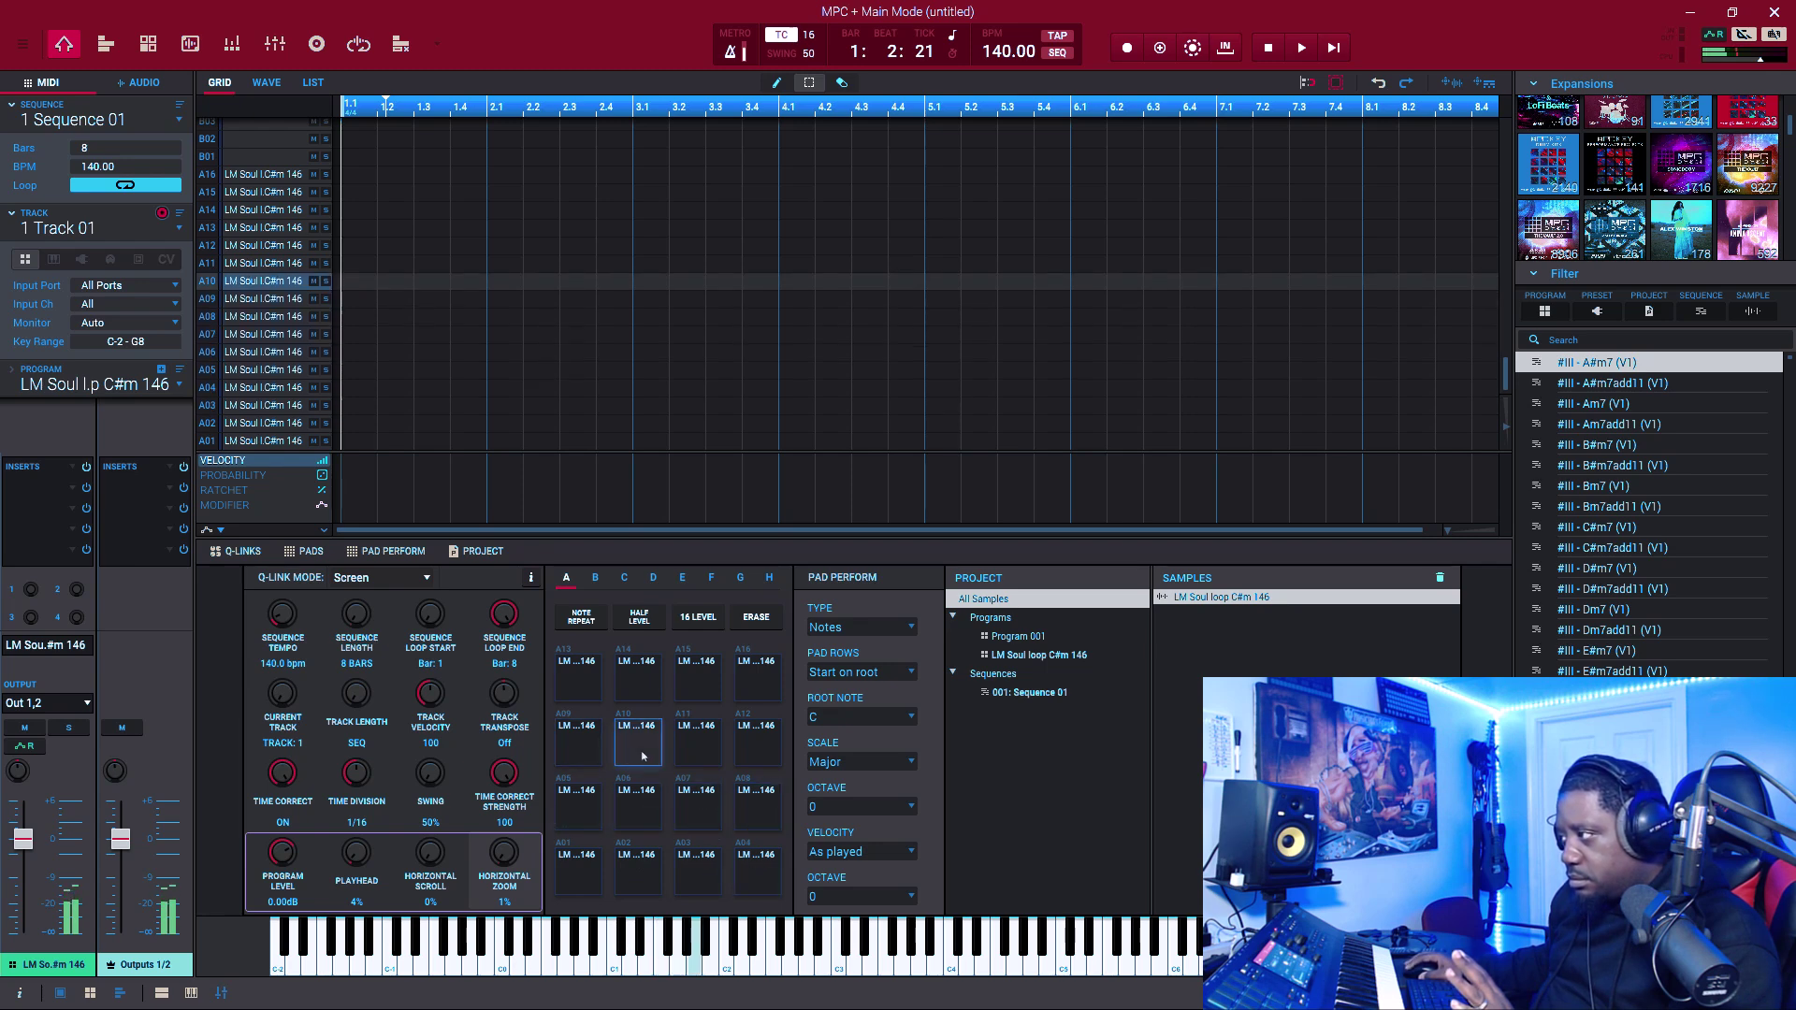
pyautogui.click(699, 739)
pyautogui.click(571, 674)
pyautogui.click(637, 674)
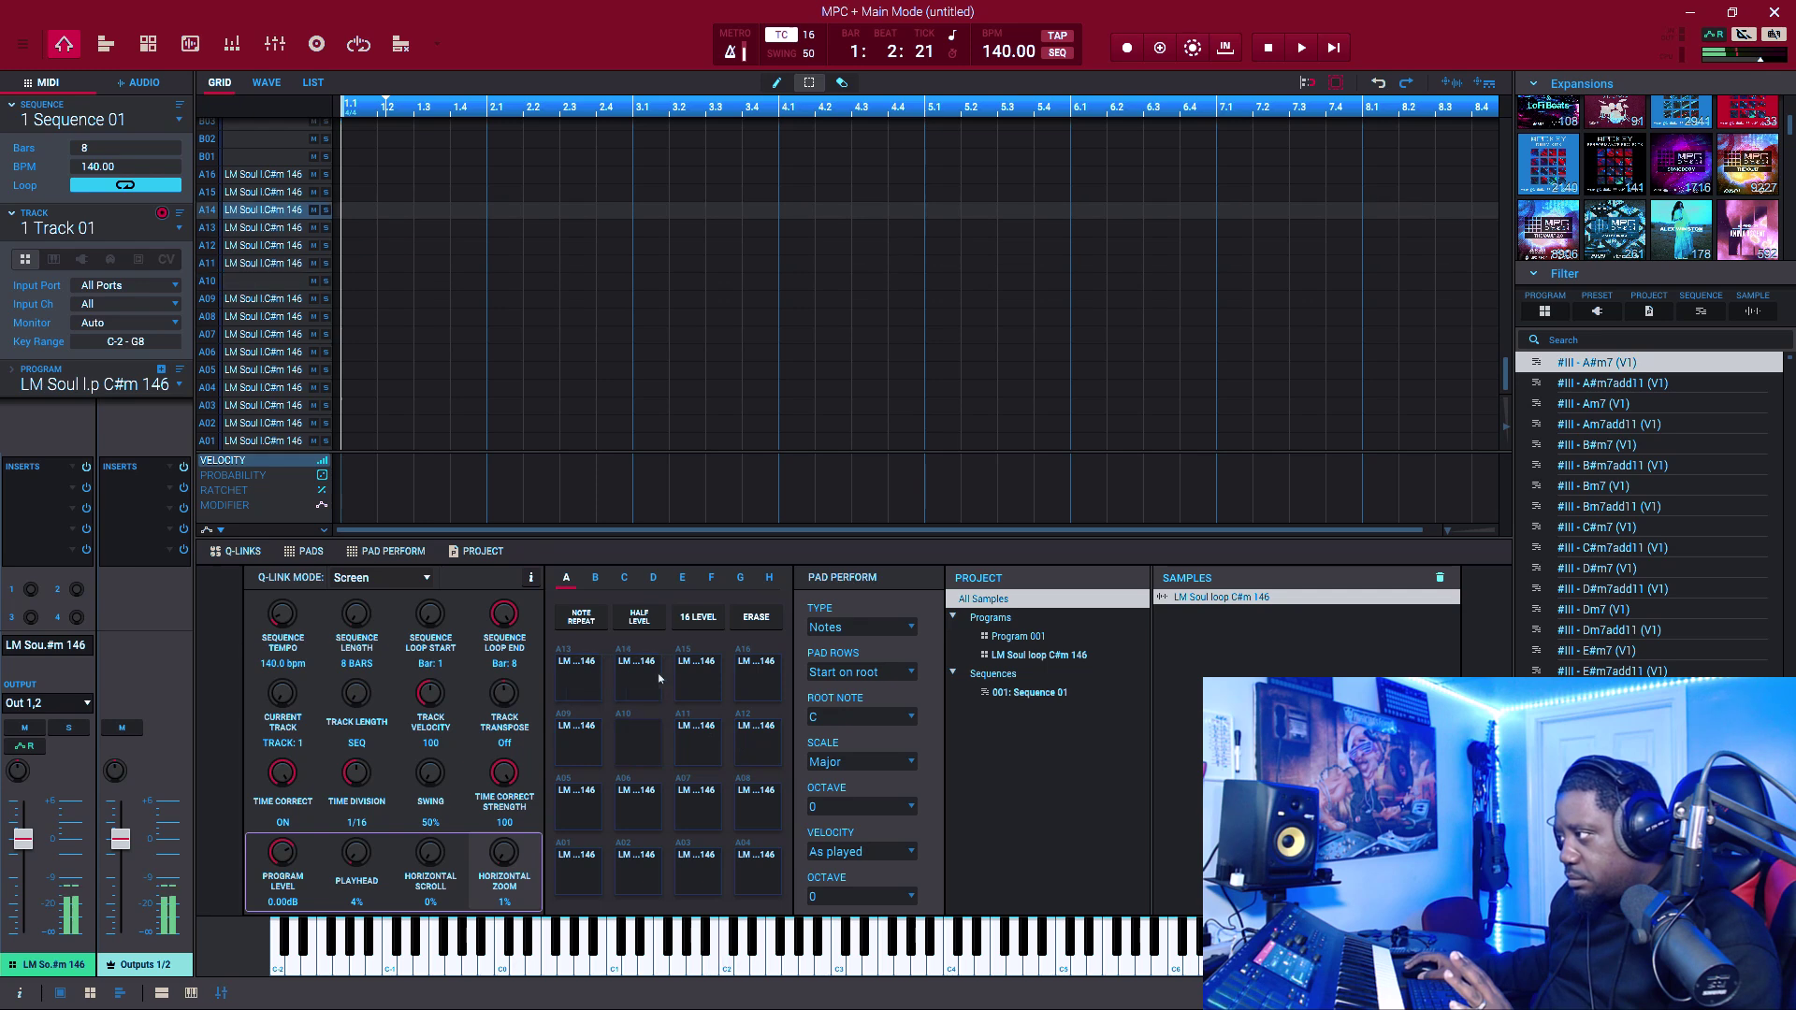
pyautogui.click(697, 681)
pyautogui.click(747, 674)
pyautogui.click(636, 756)
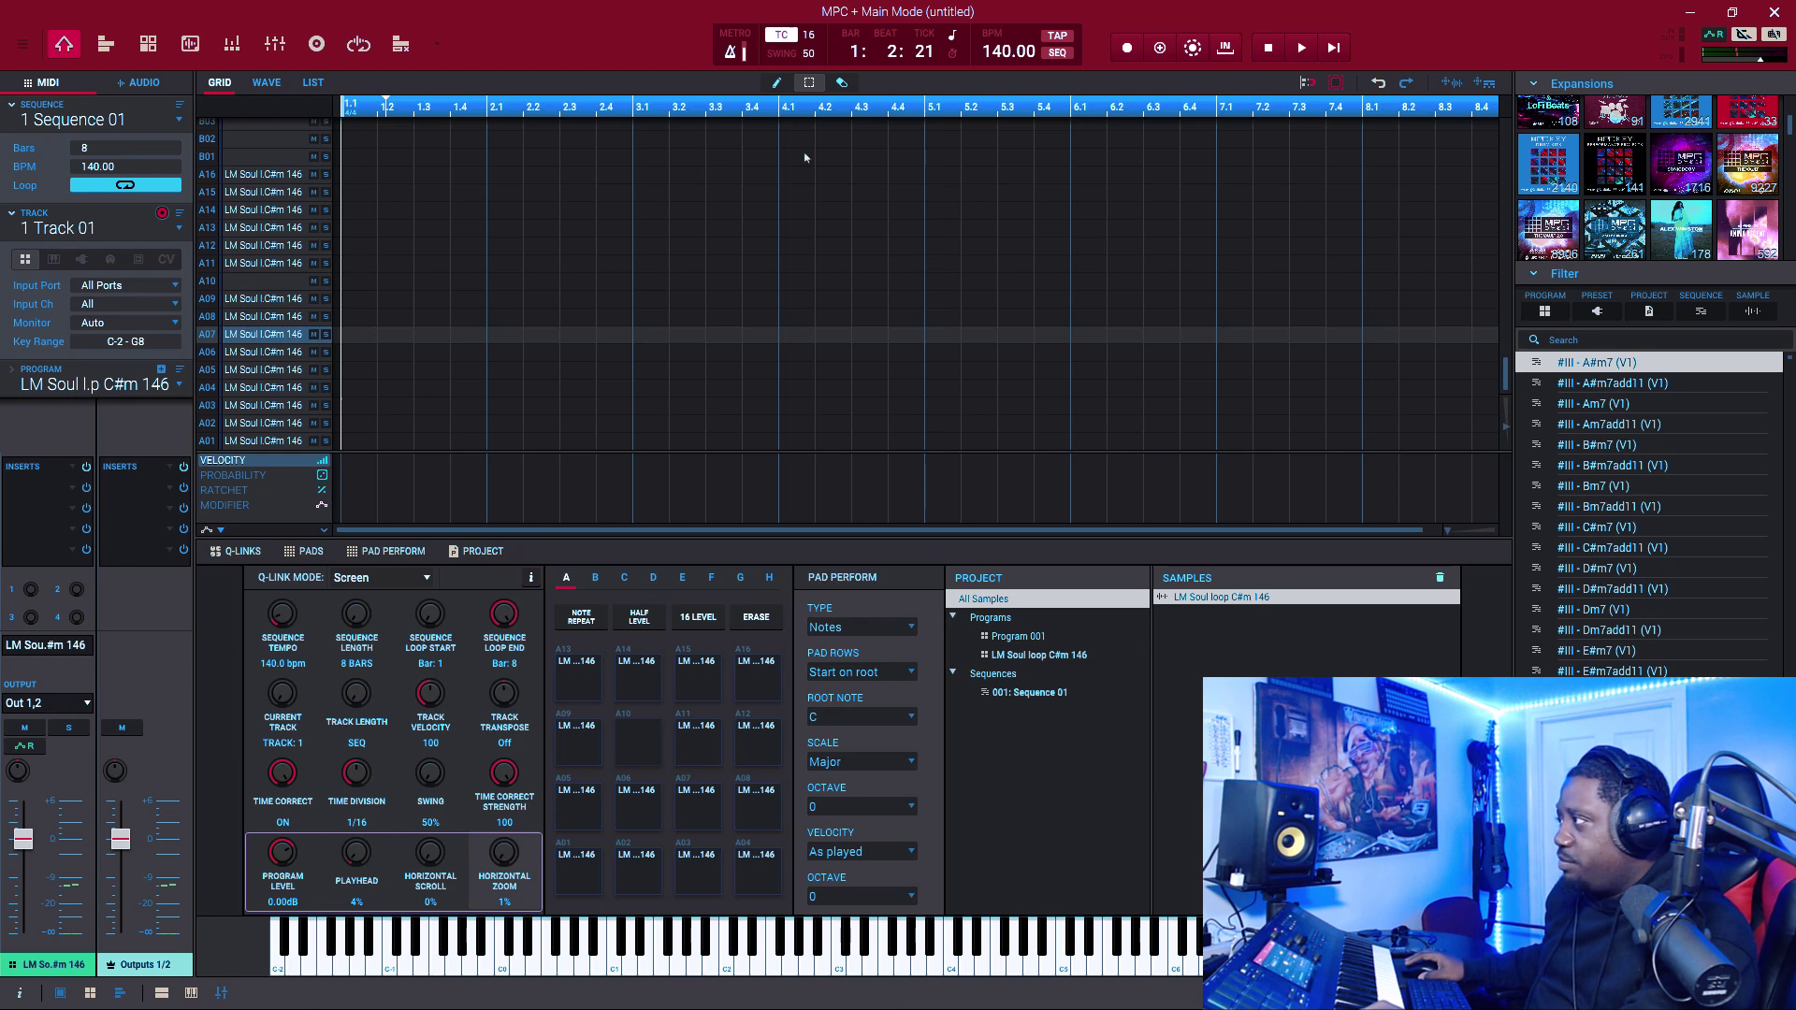
# - Set the sequence tempo to 146 BPM
pyautogui.doubleClick(998, 49)
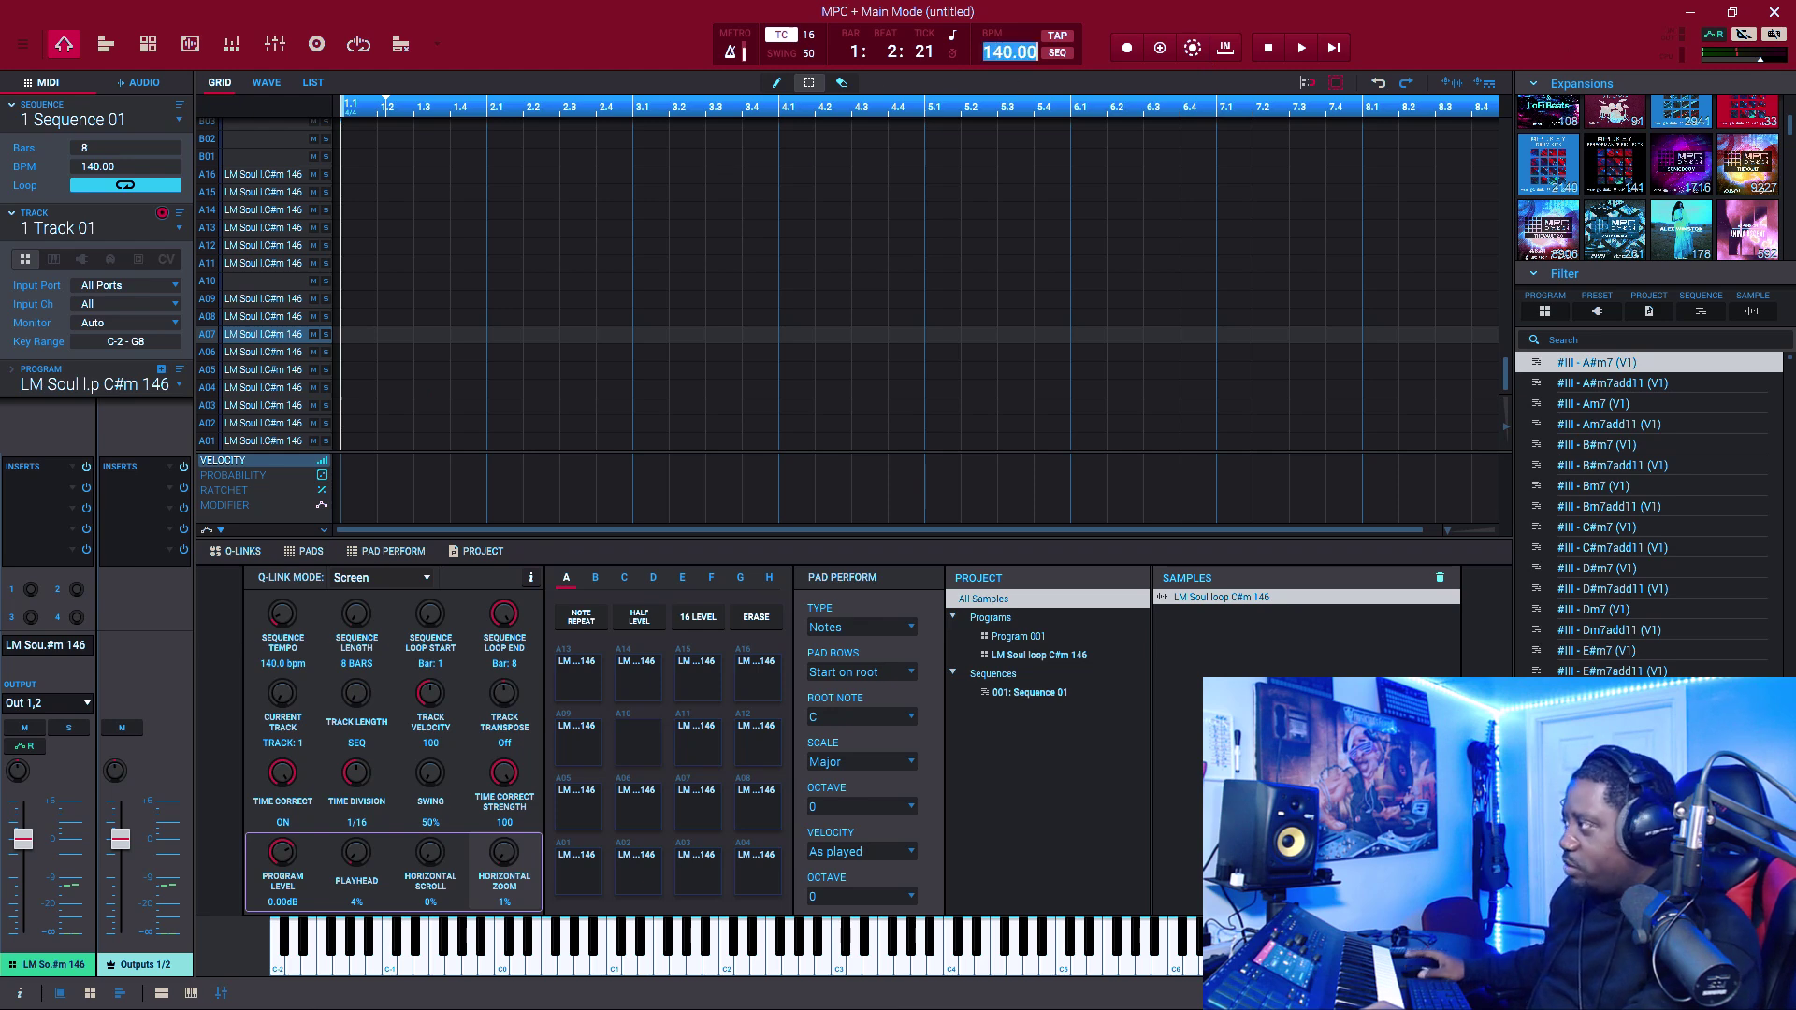
pyautogui.write('146')
pyautogui.press('Return')
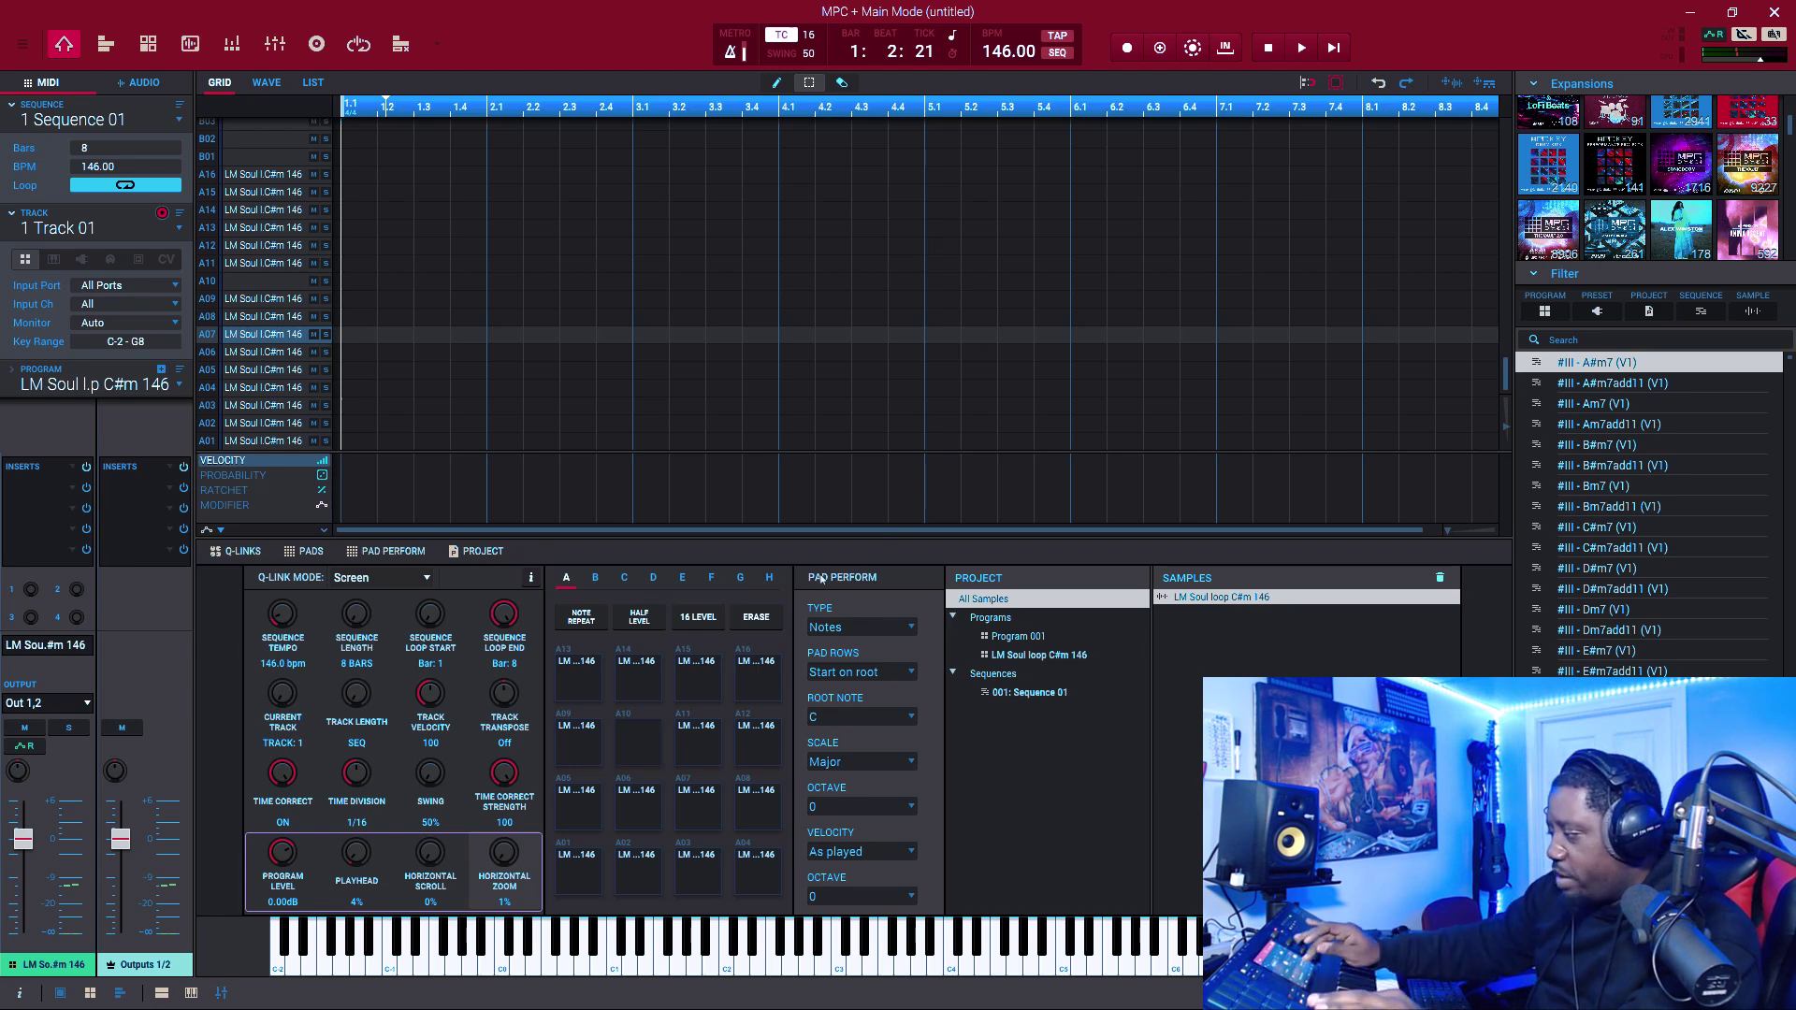
# - Show the pad's waveform in Program Edit, set the edit zones to all pads, and enable Warp on the slices
pyautogui.click(267, 83)
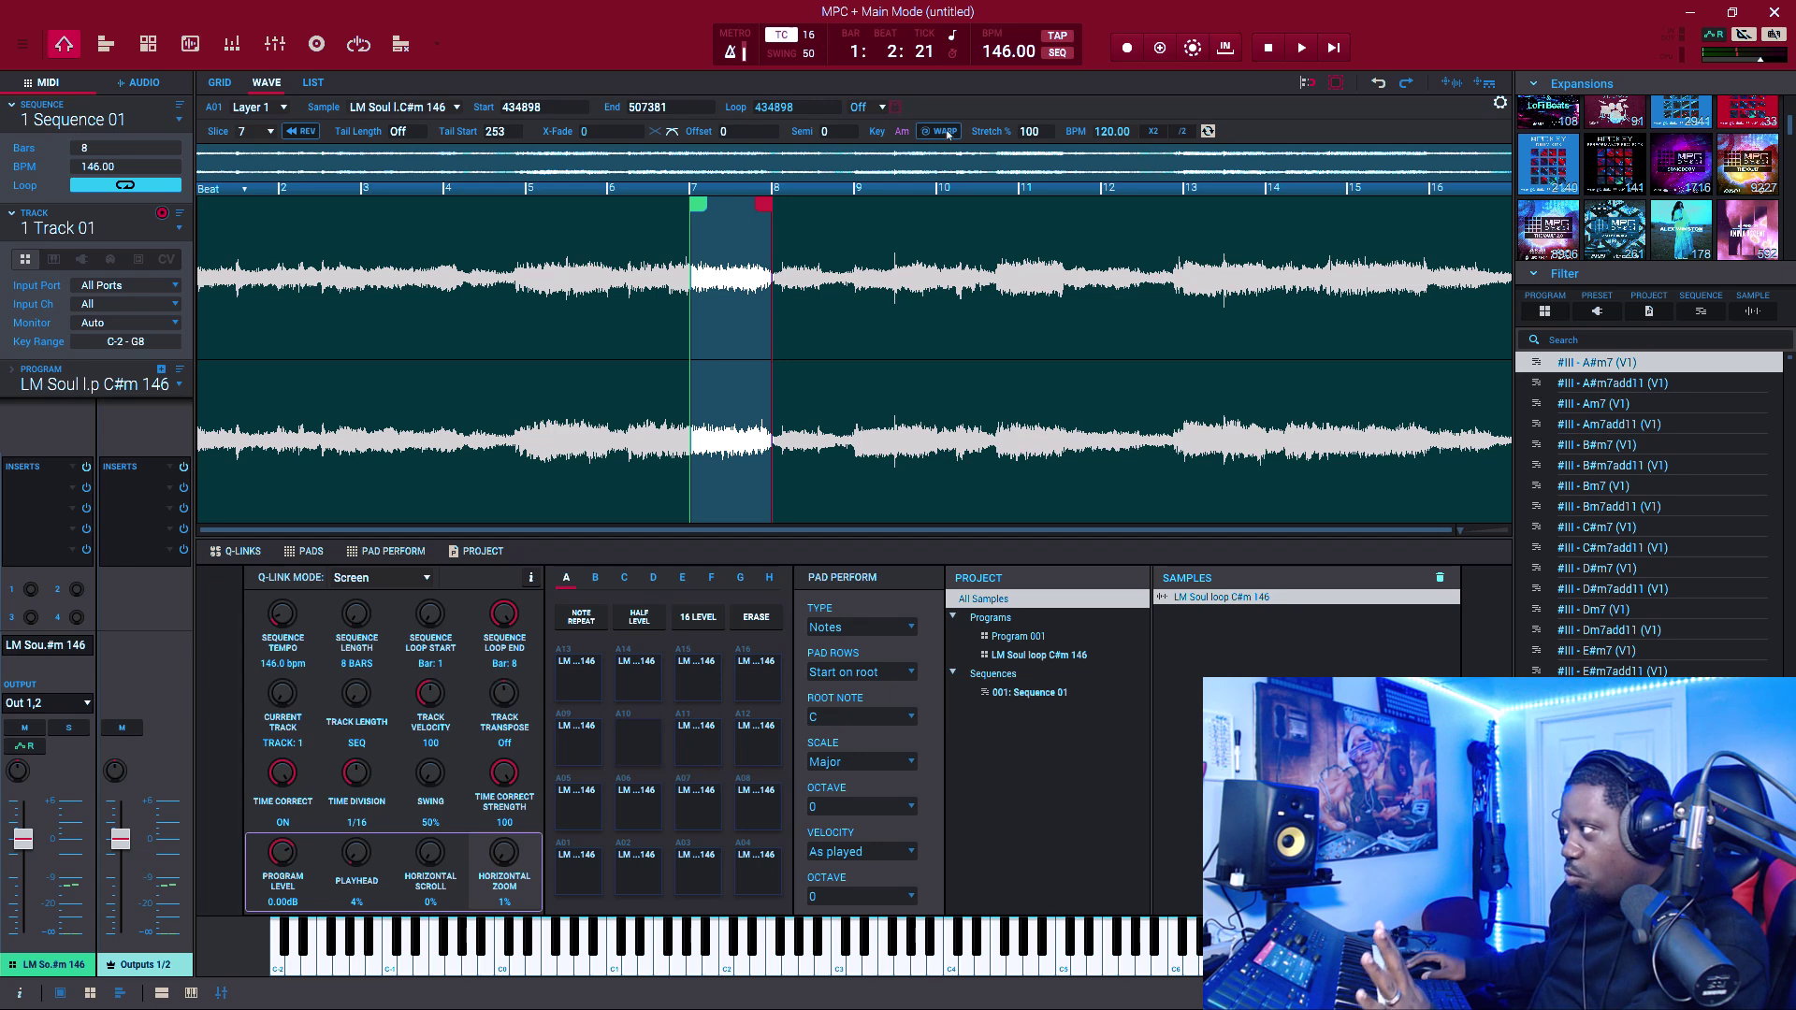
pyautogui.hotkey('ctrl', 'e')
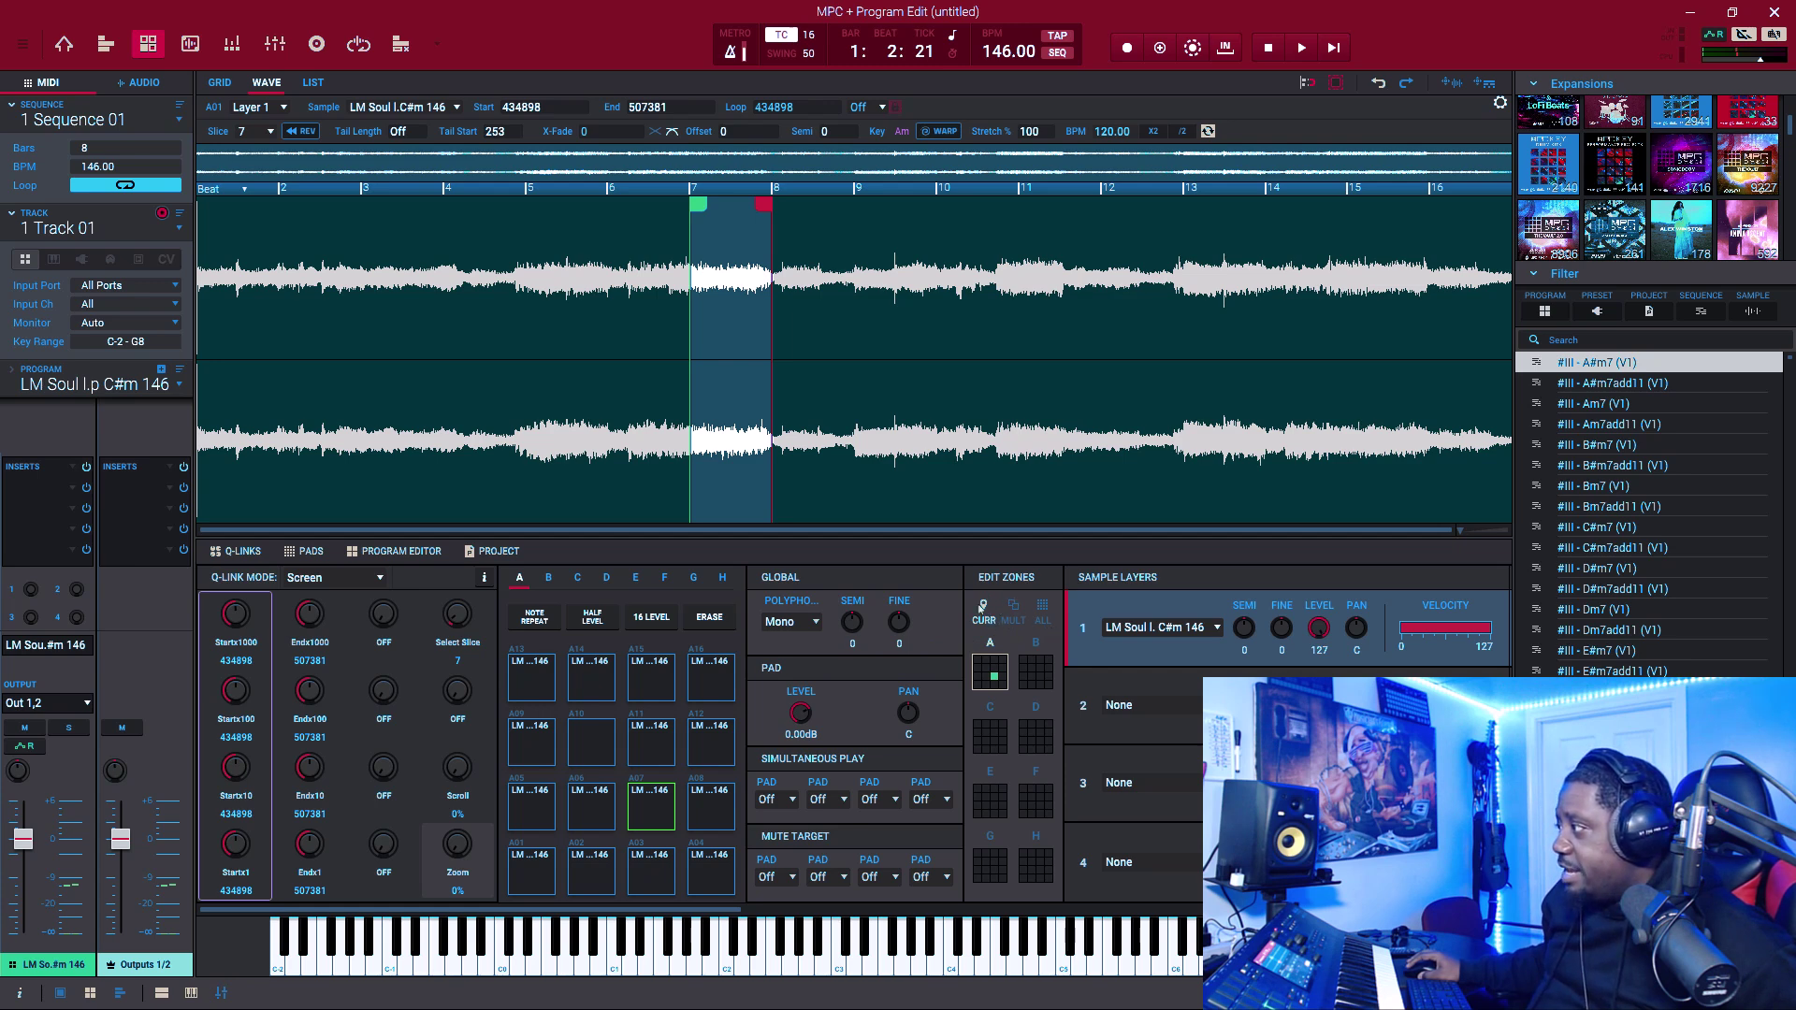
pyautogui.click(1043, 608)
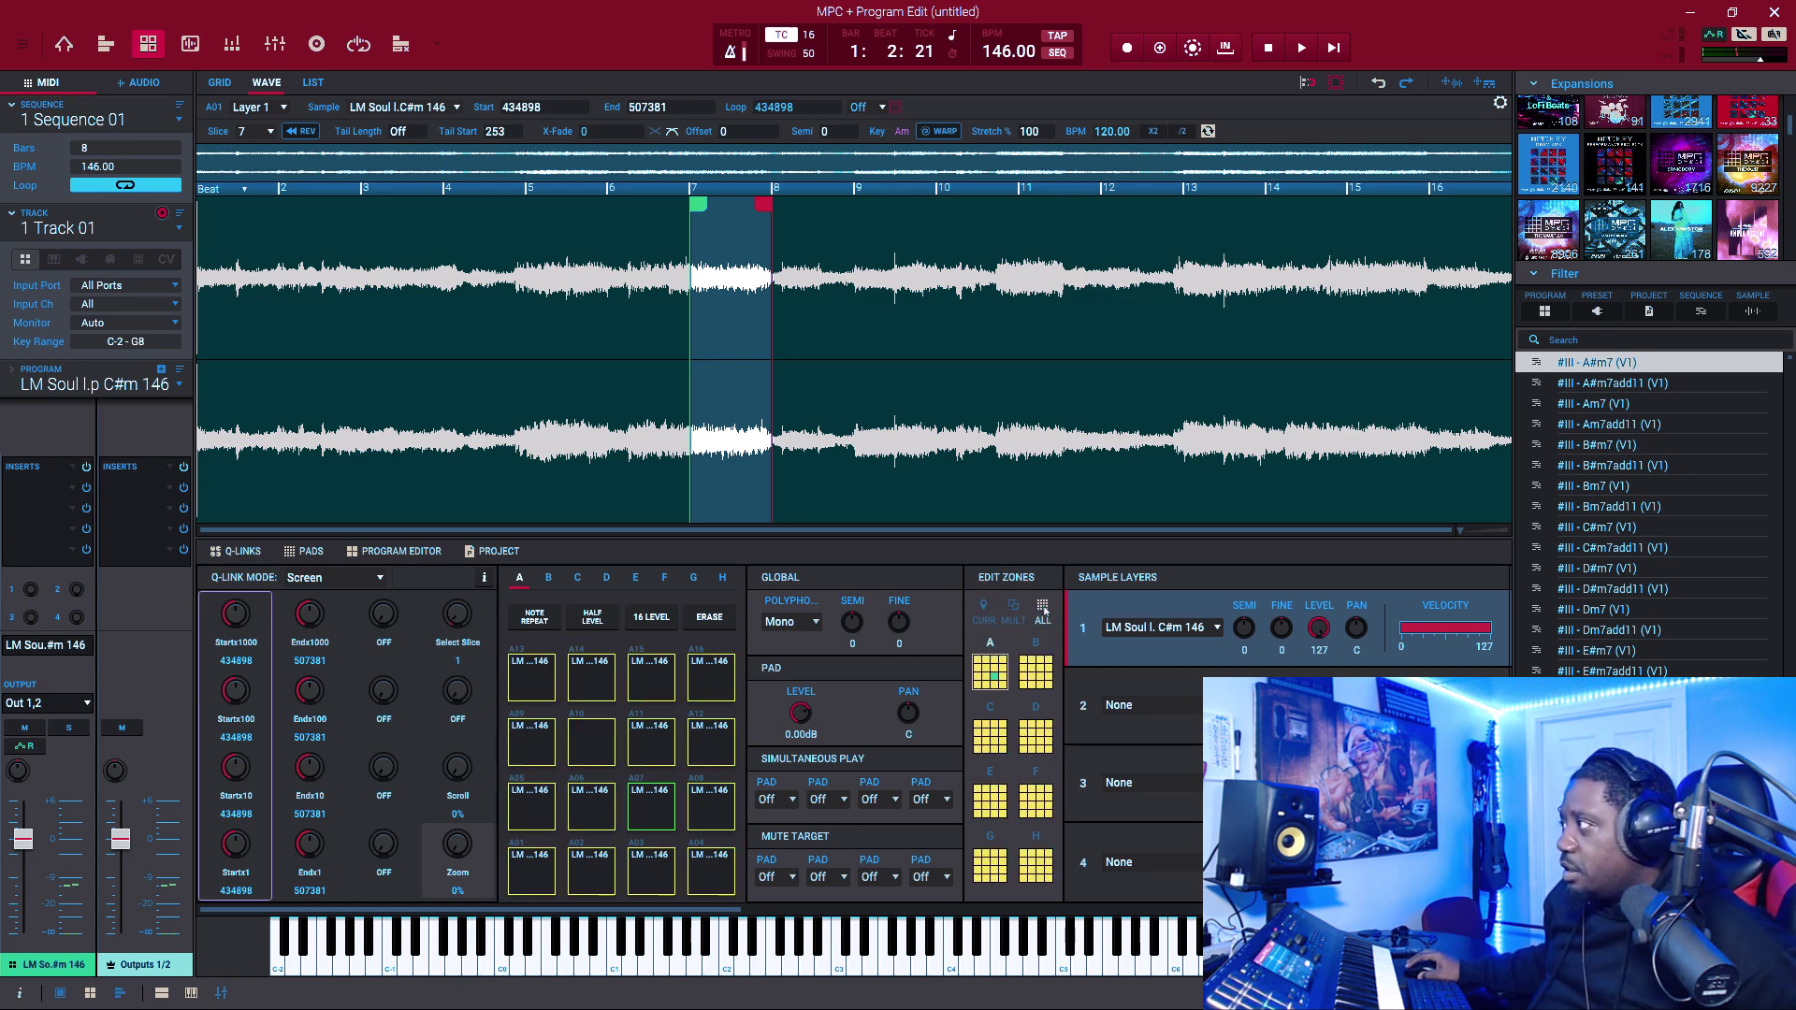
pyautogui.click(942, 132)
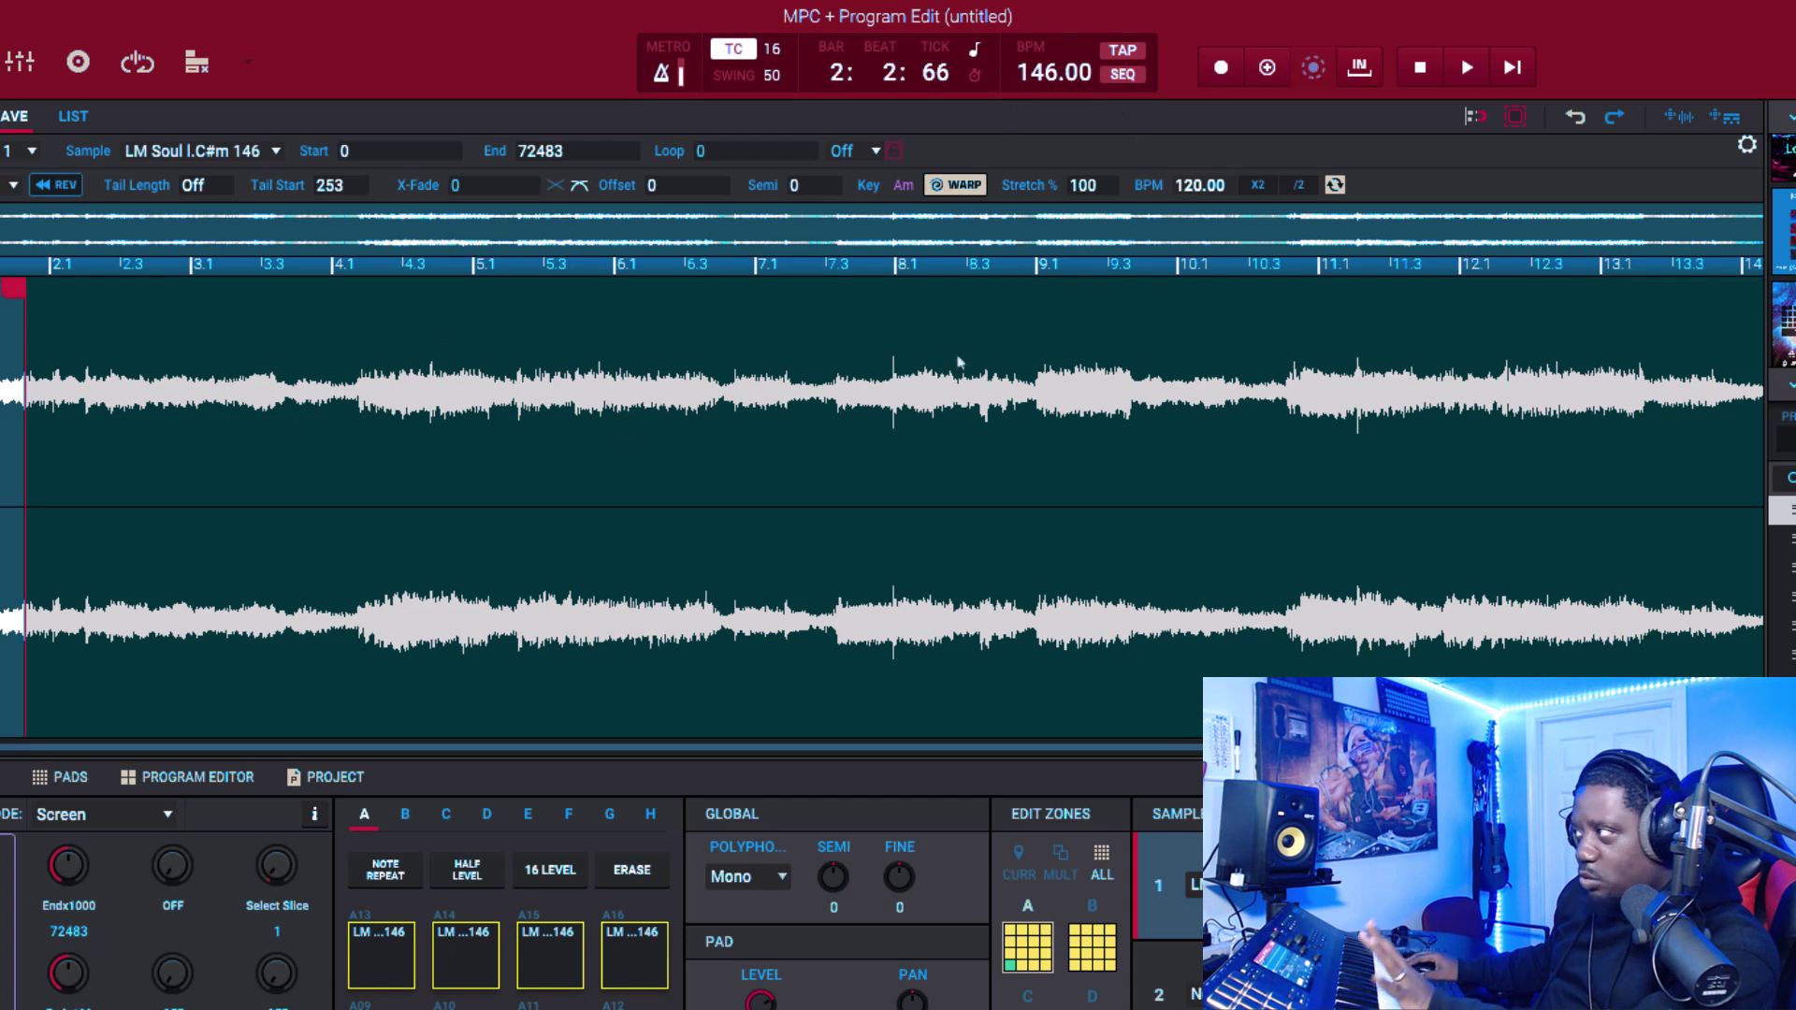
# - Set the BPM of the warped slices to 146
pyautogui.doubleClick(1191, 183)
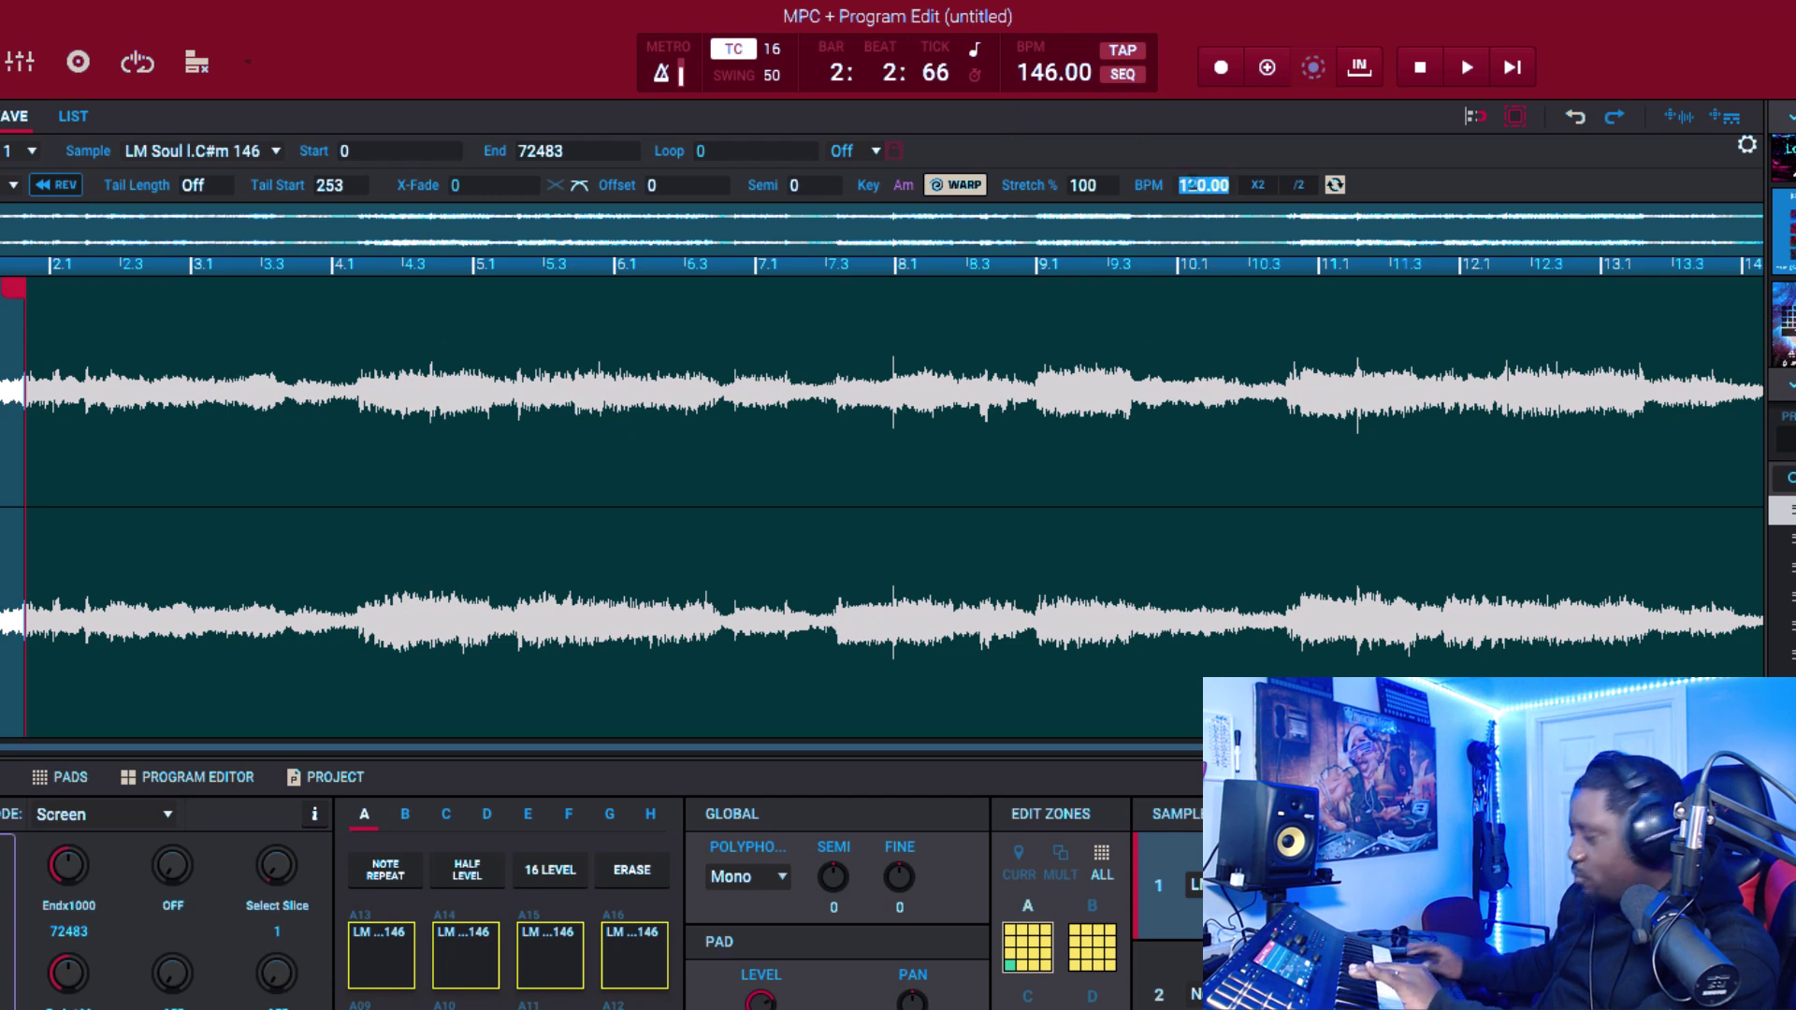
pyautogui.write('14')
pyautogui.press('Return')
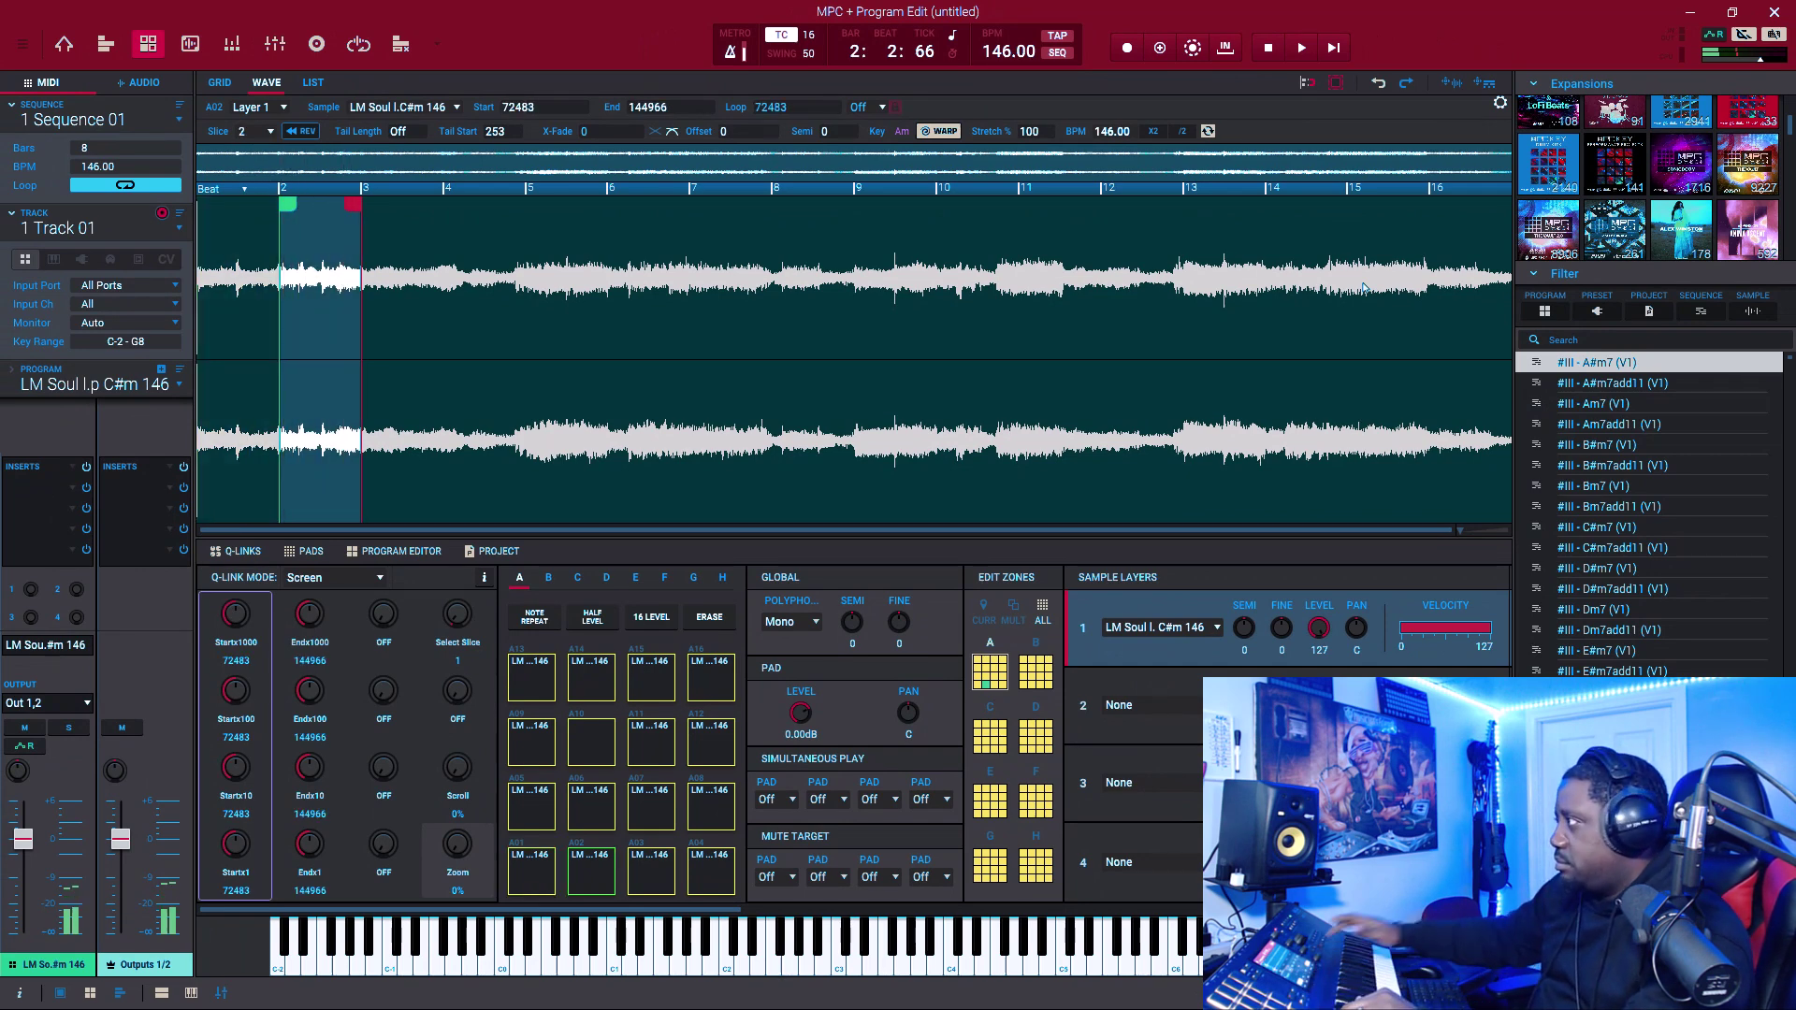
# - Show the track's note grid and play the sequence from the start twice to check how the warped slice plays
pyautogui.click(219, 82)
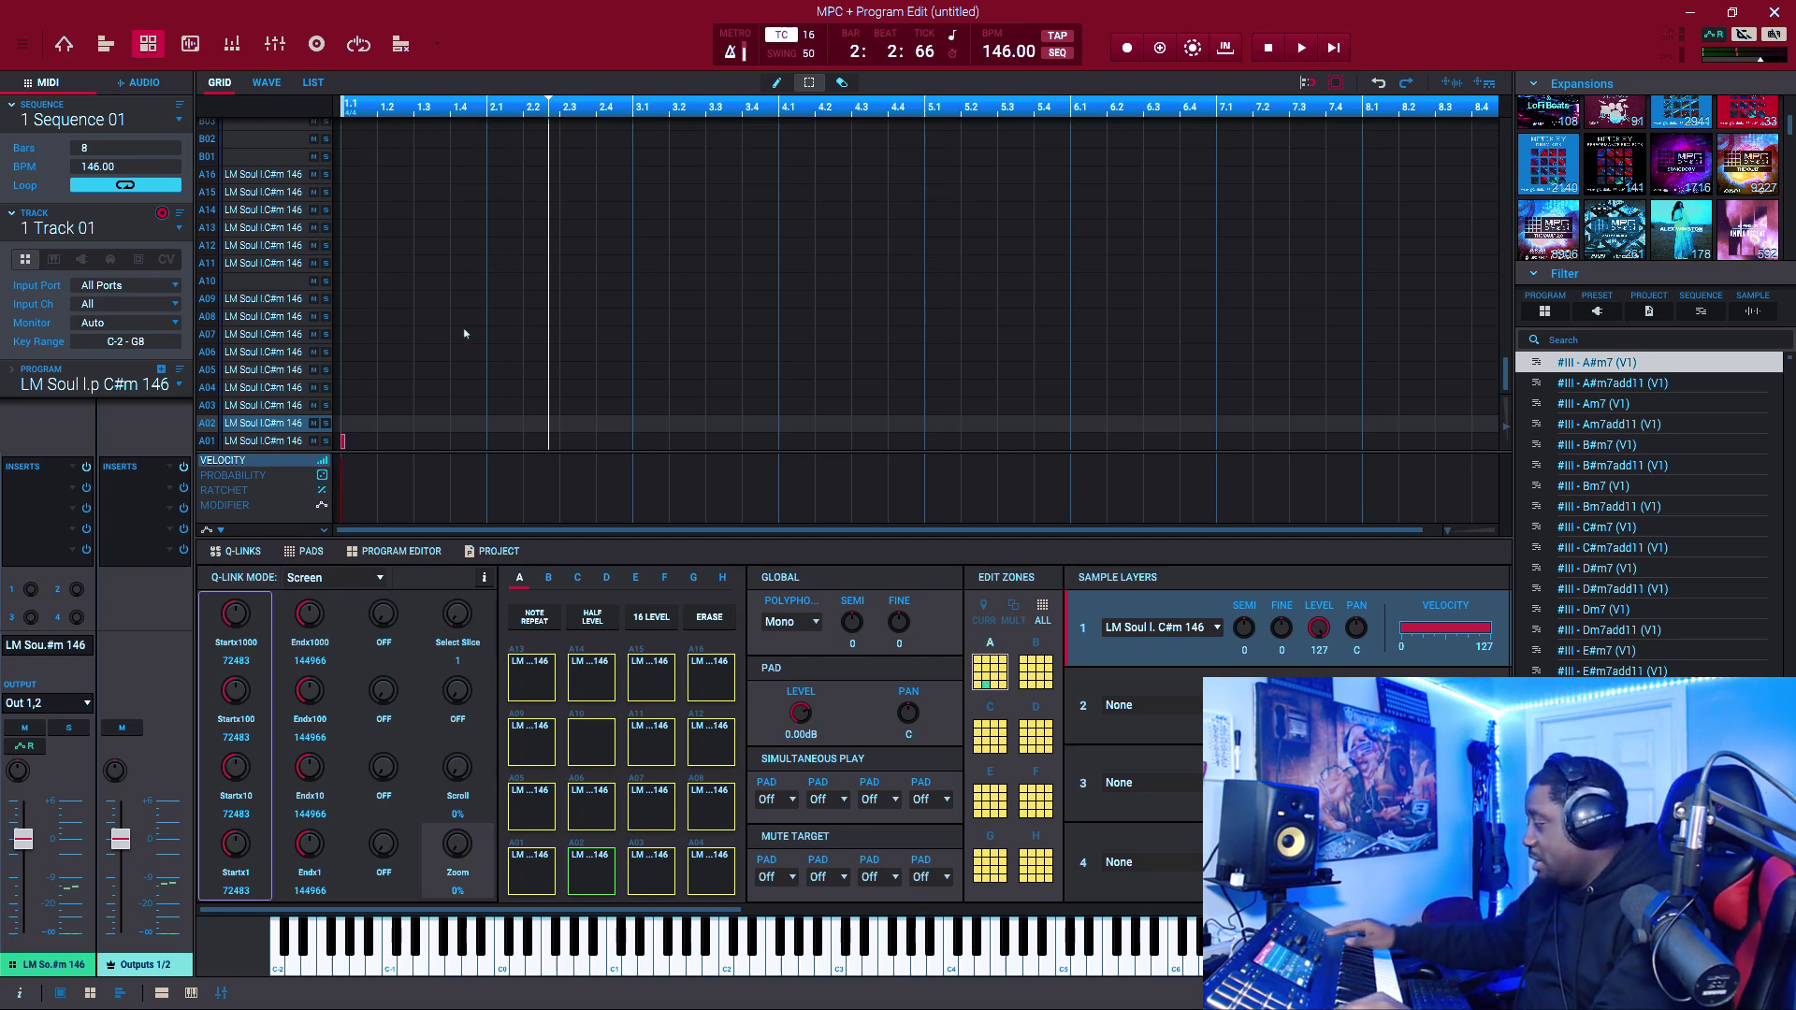
pyautogui.press('space')
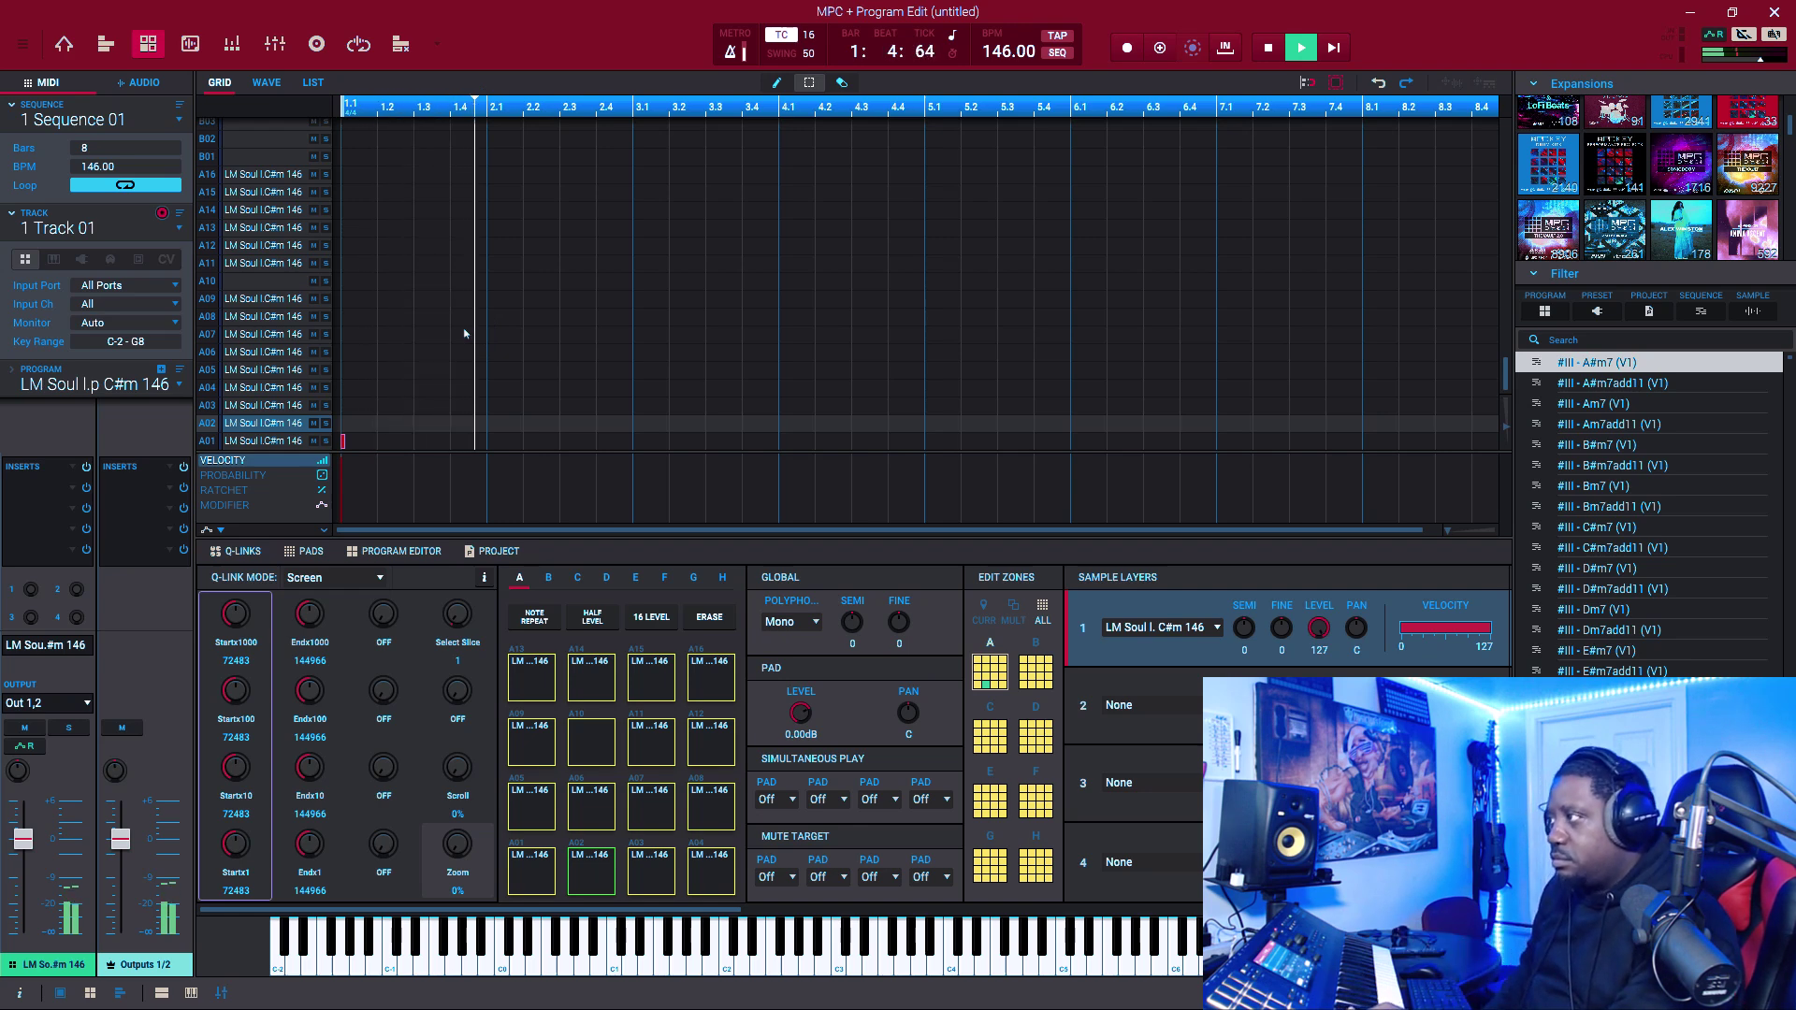
pyautogui.press('space')
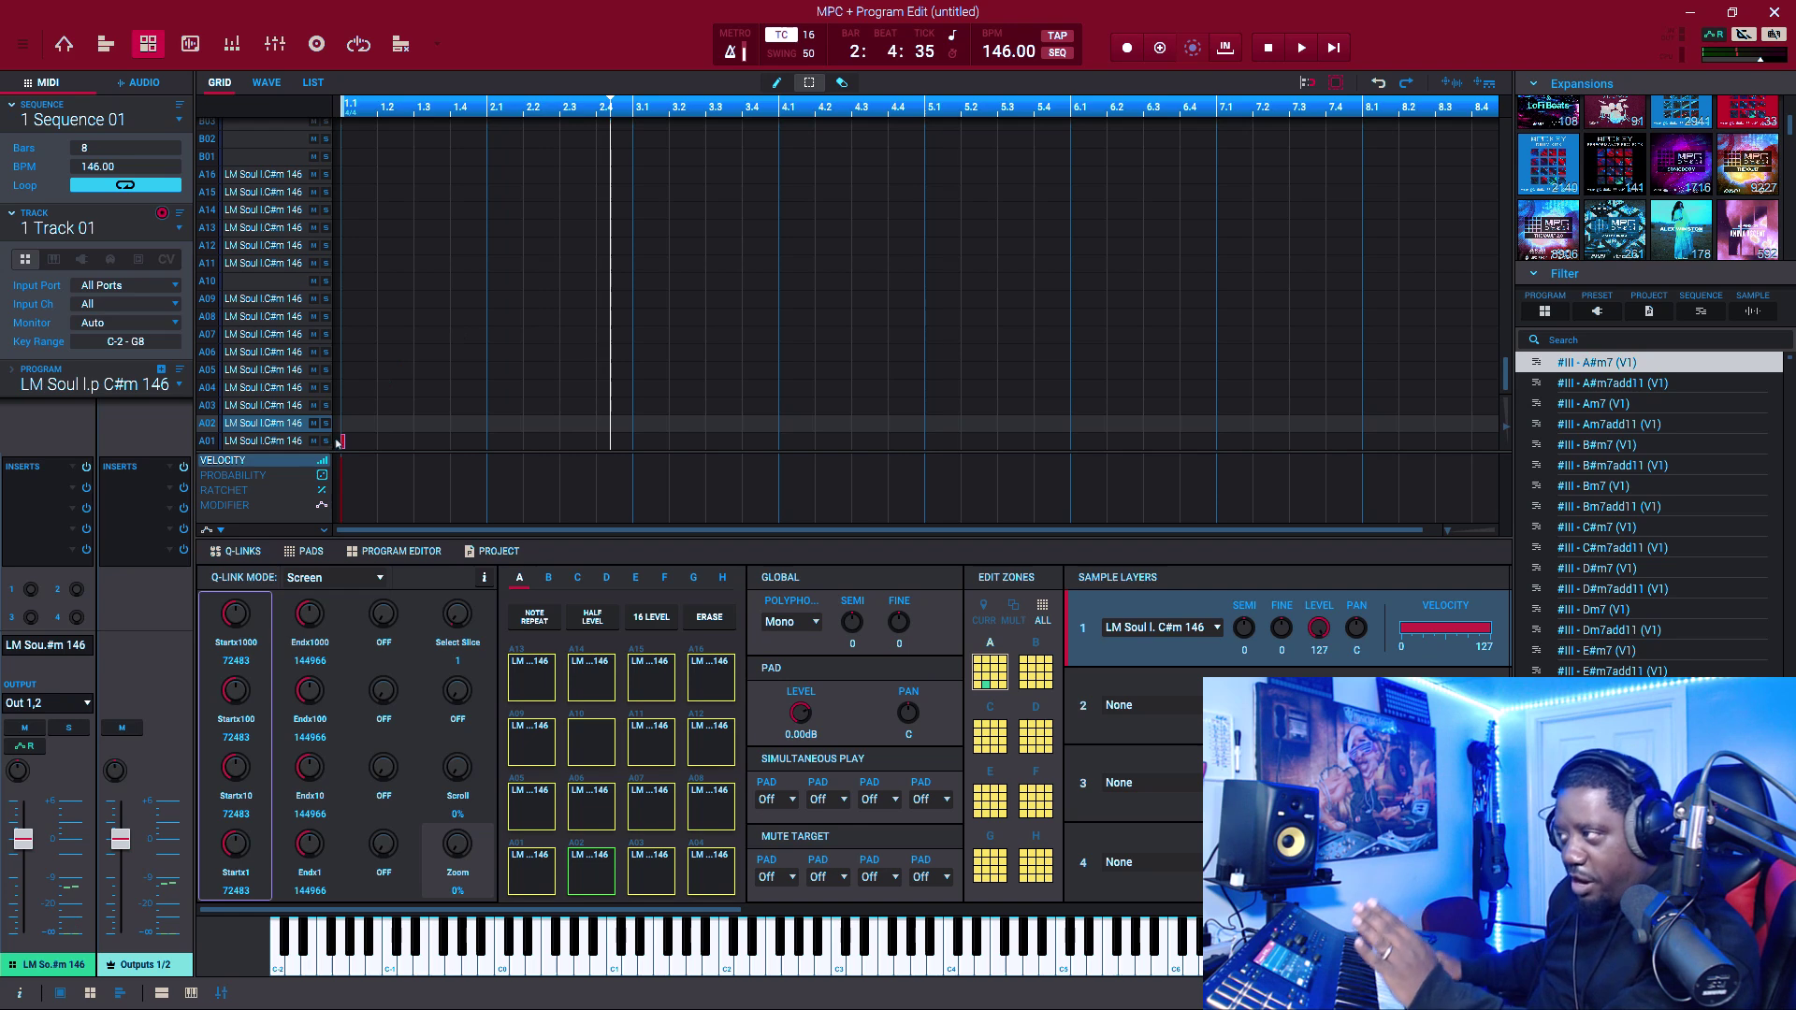
pyautogui.press('space')
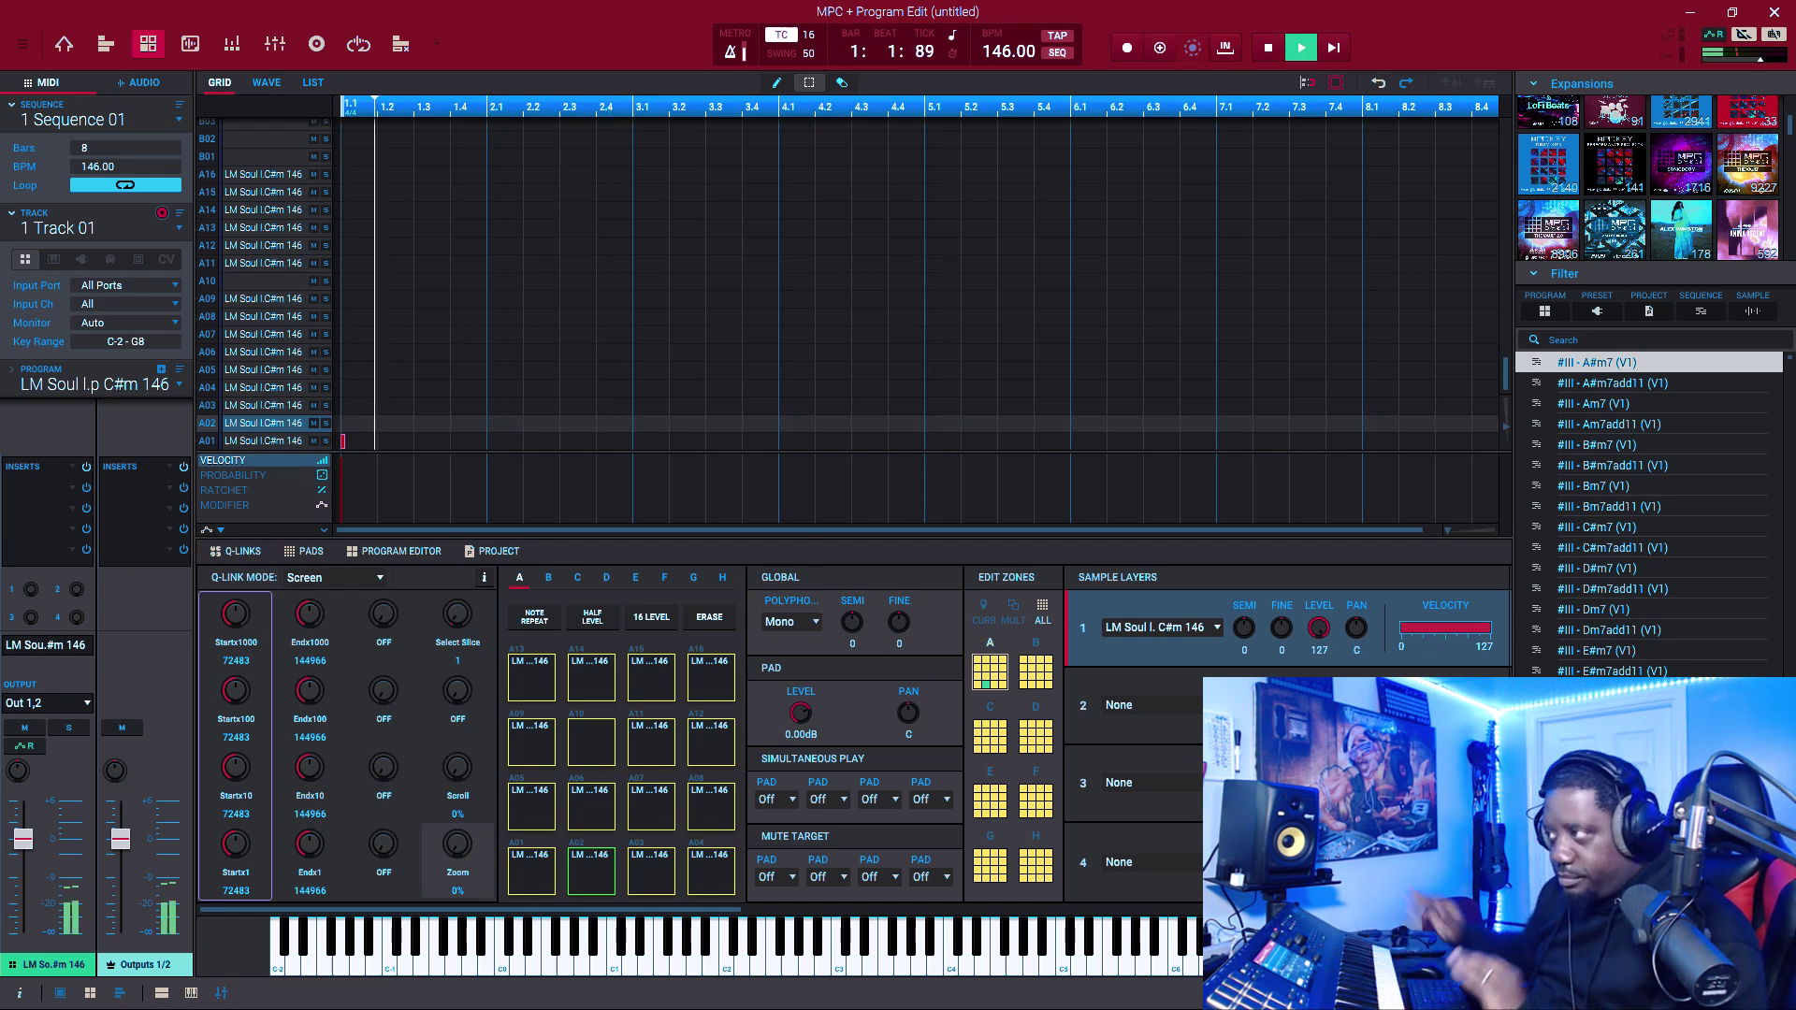
pyautogui.press('space')
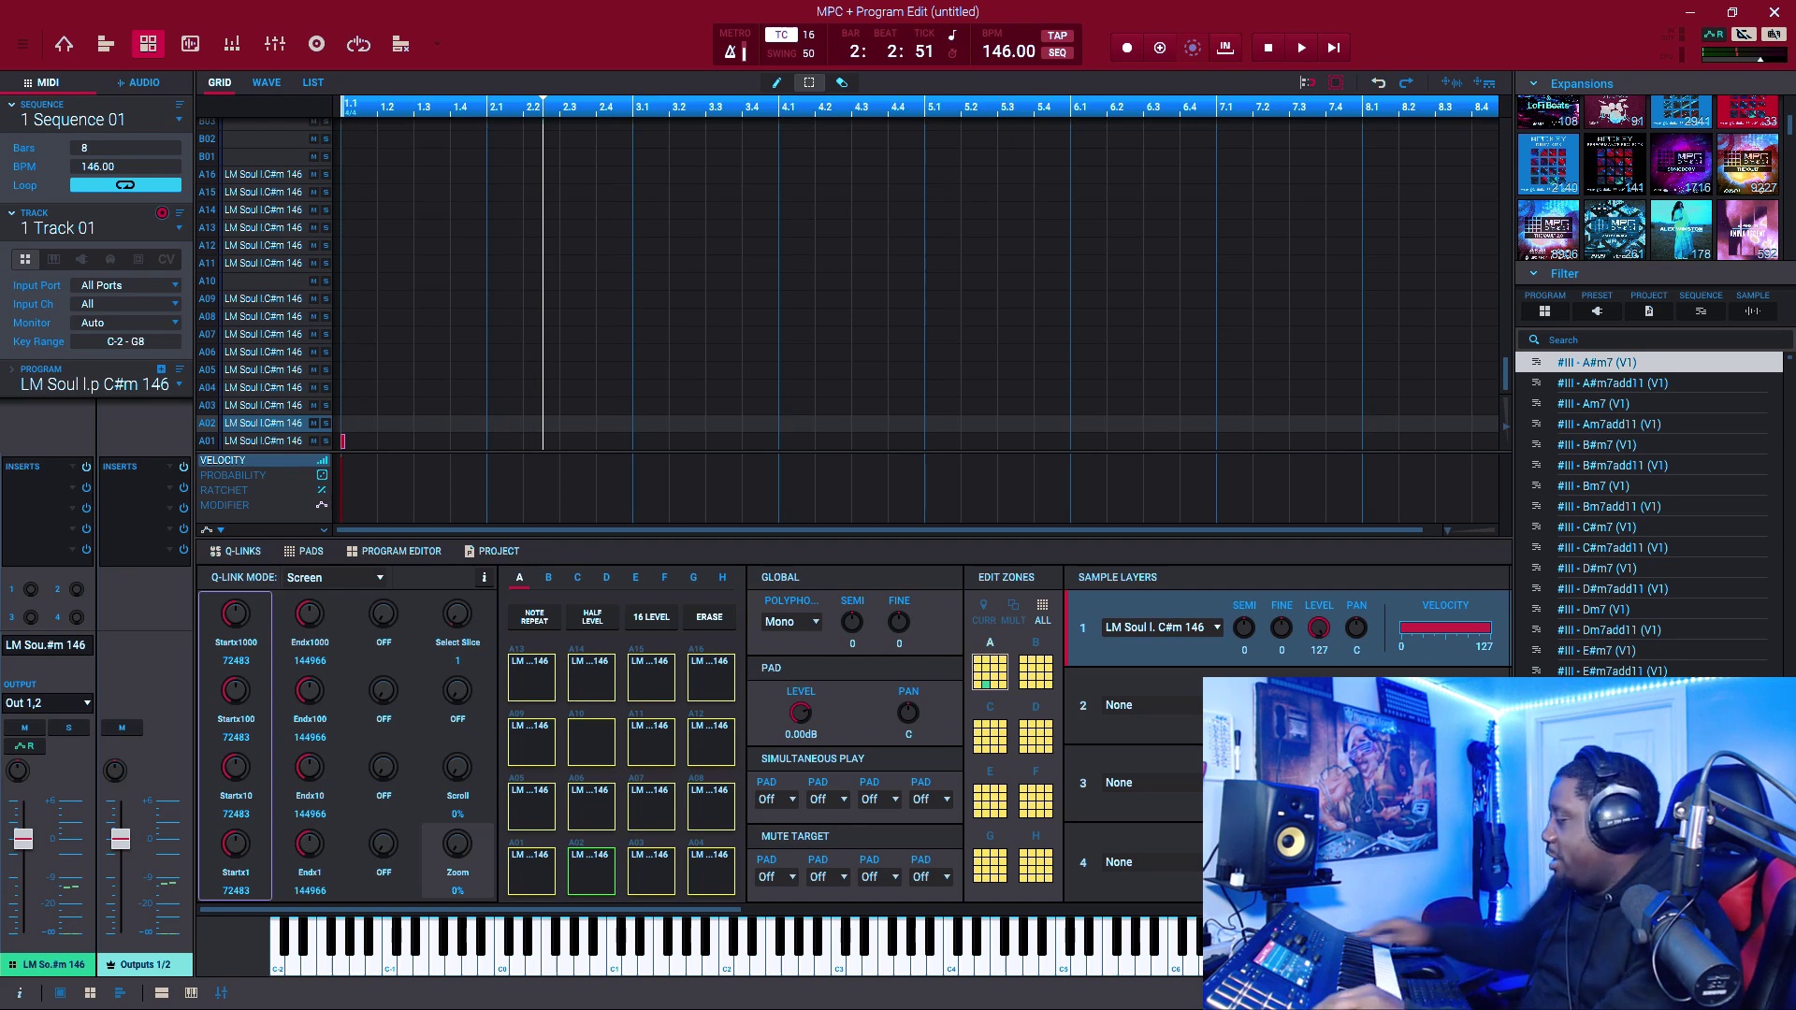
# - Overdub the slices on the downbeats of bars 2 to 7 in the order A03, A02, A03, A04, A02, A03
pyautogui.press('space')
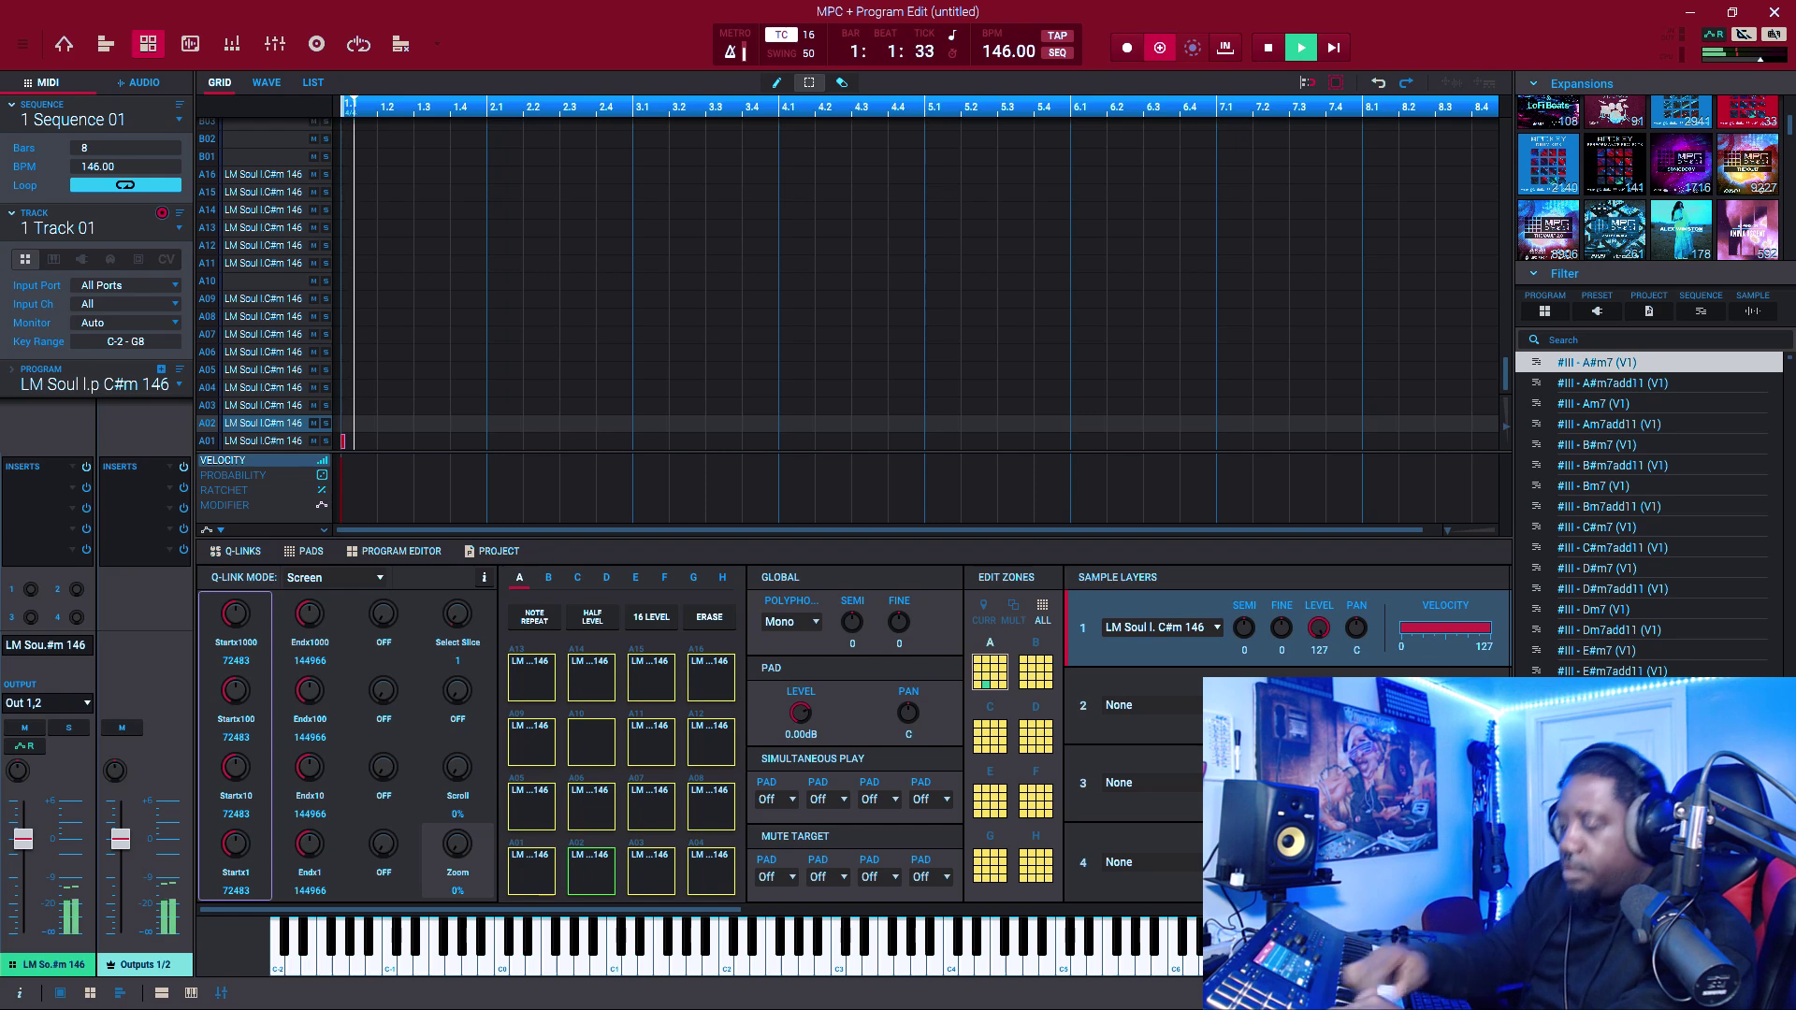
pyautogui.press('c')
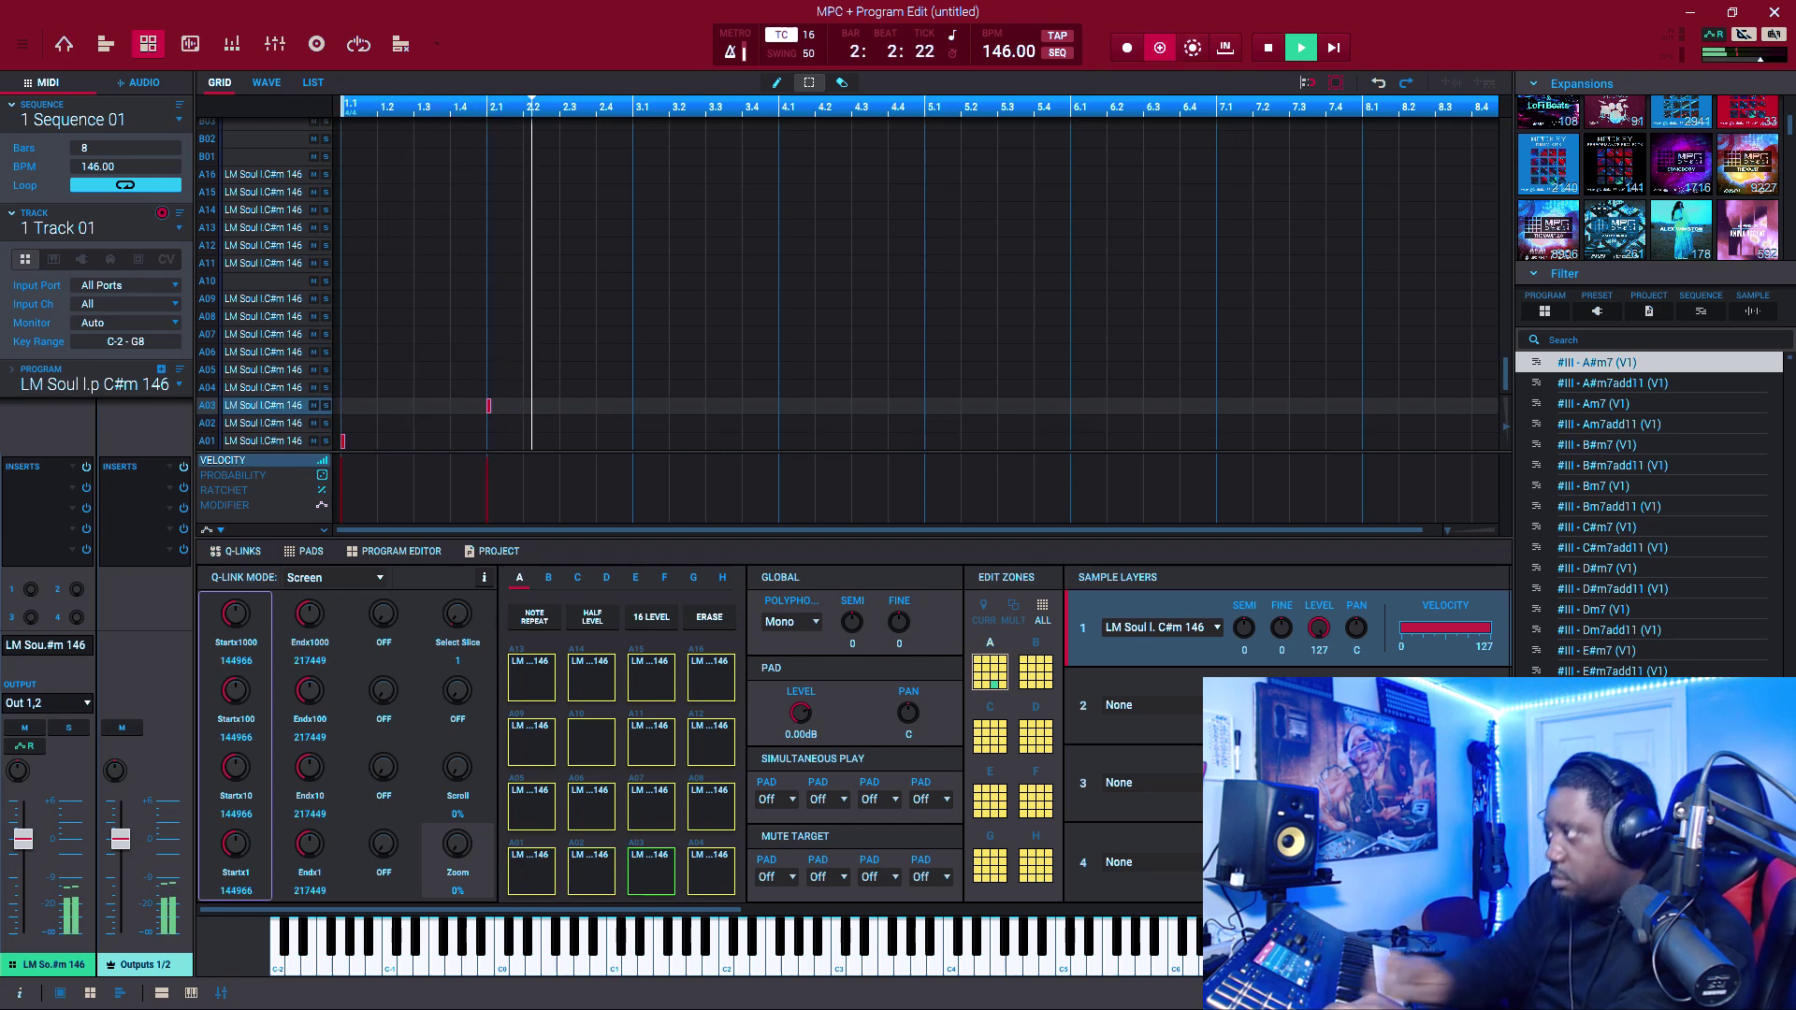
pyautogui.press('x')
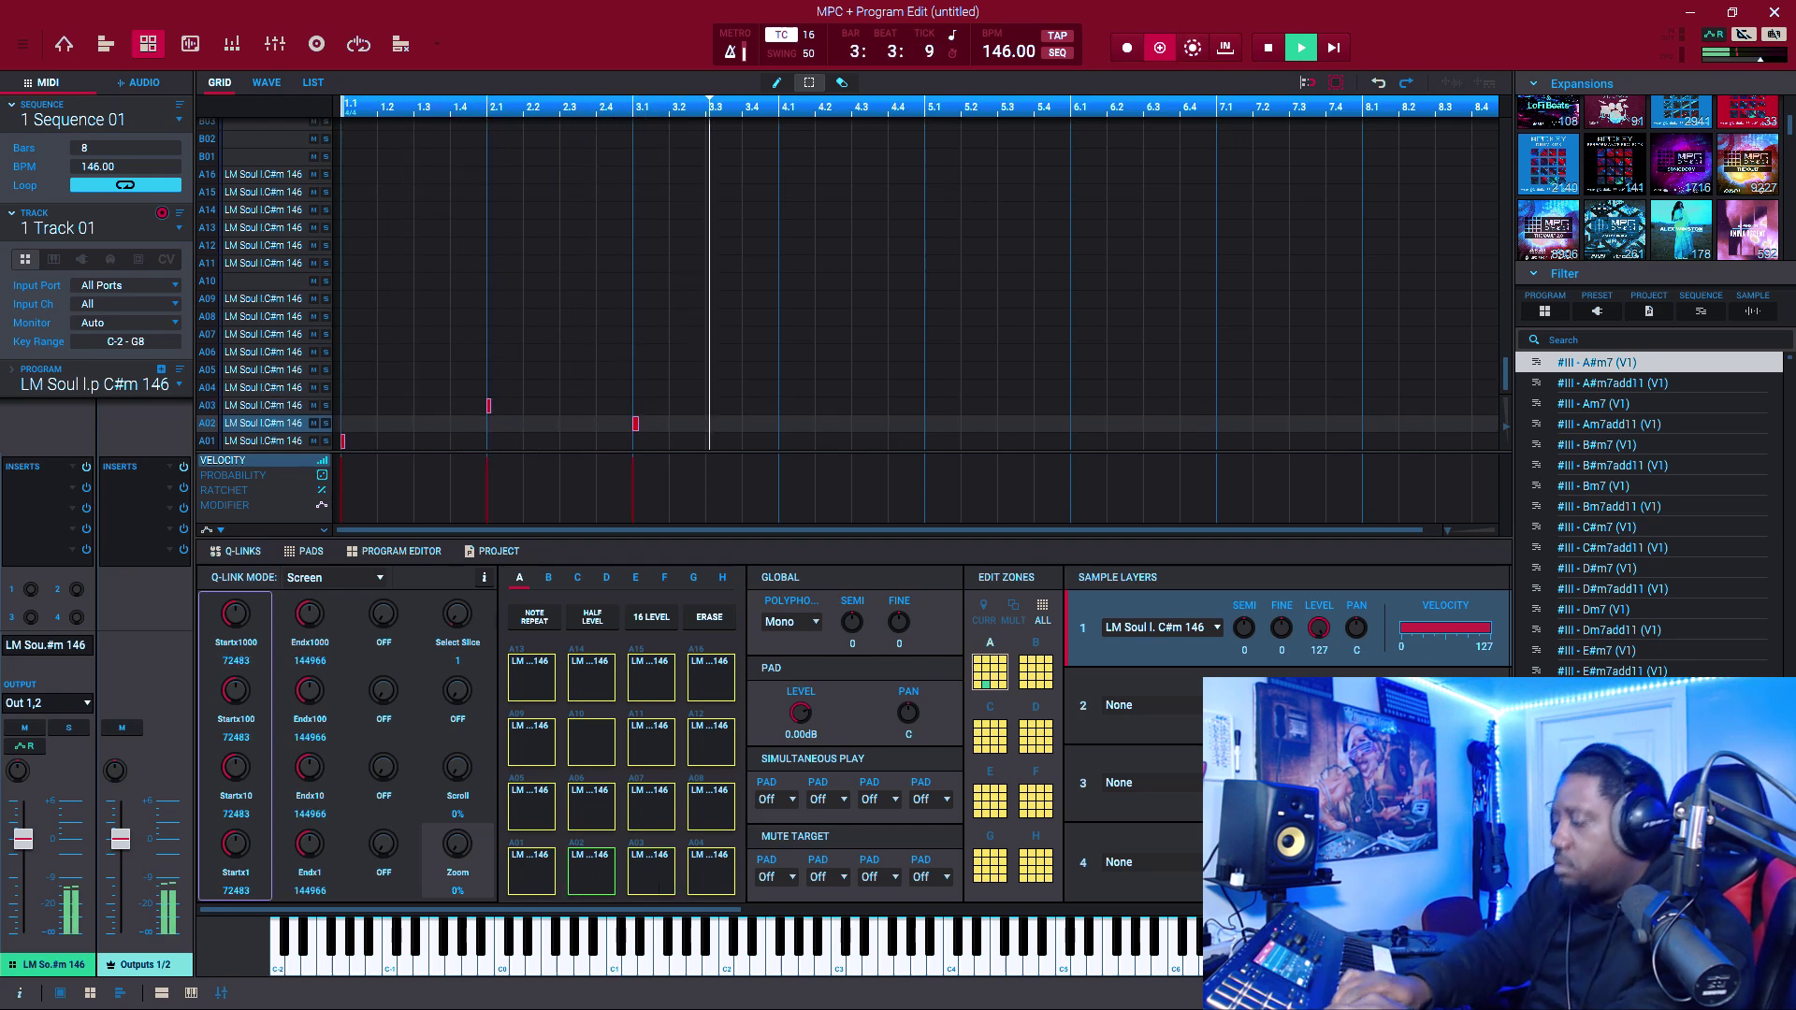
pyautogui.press('c')
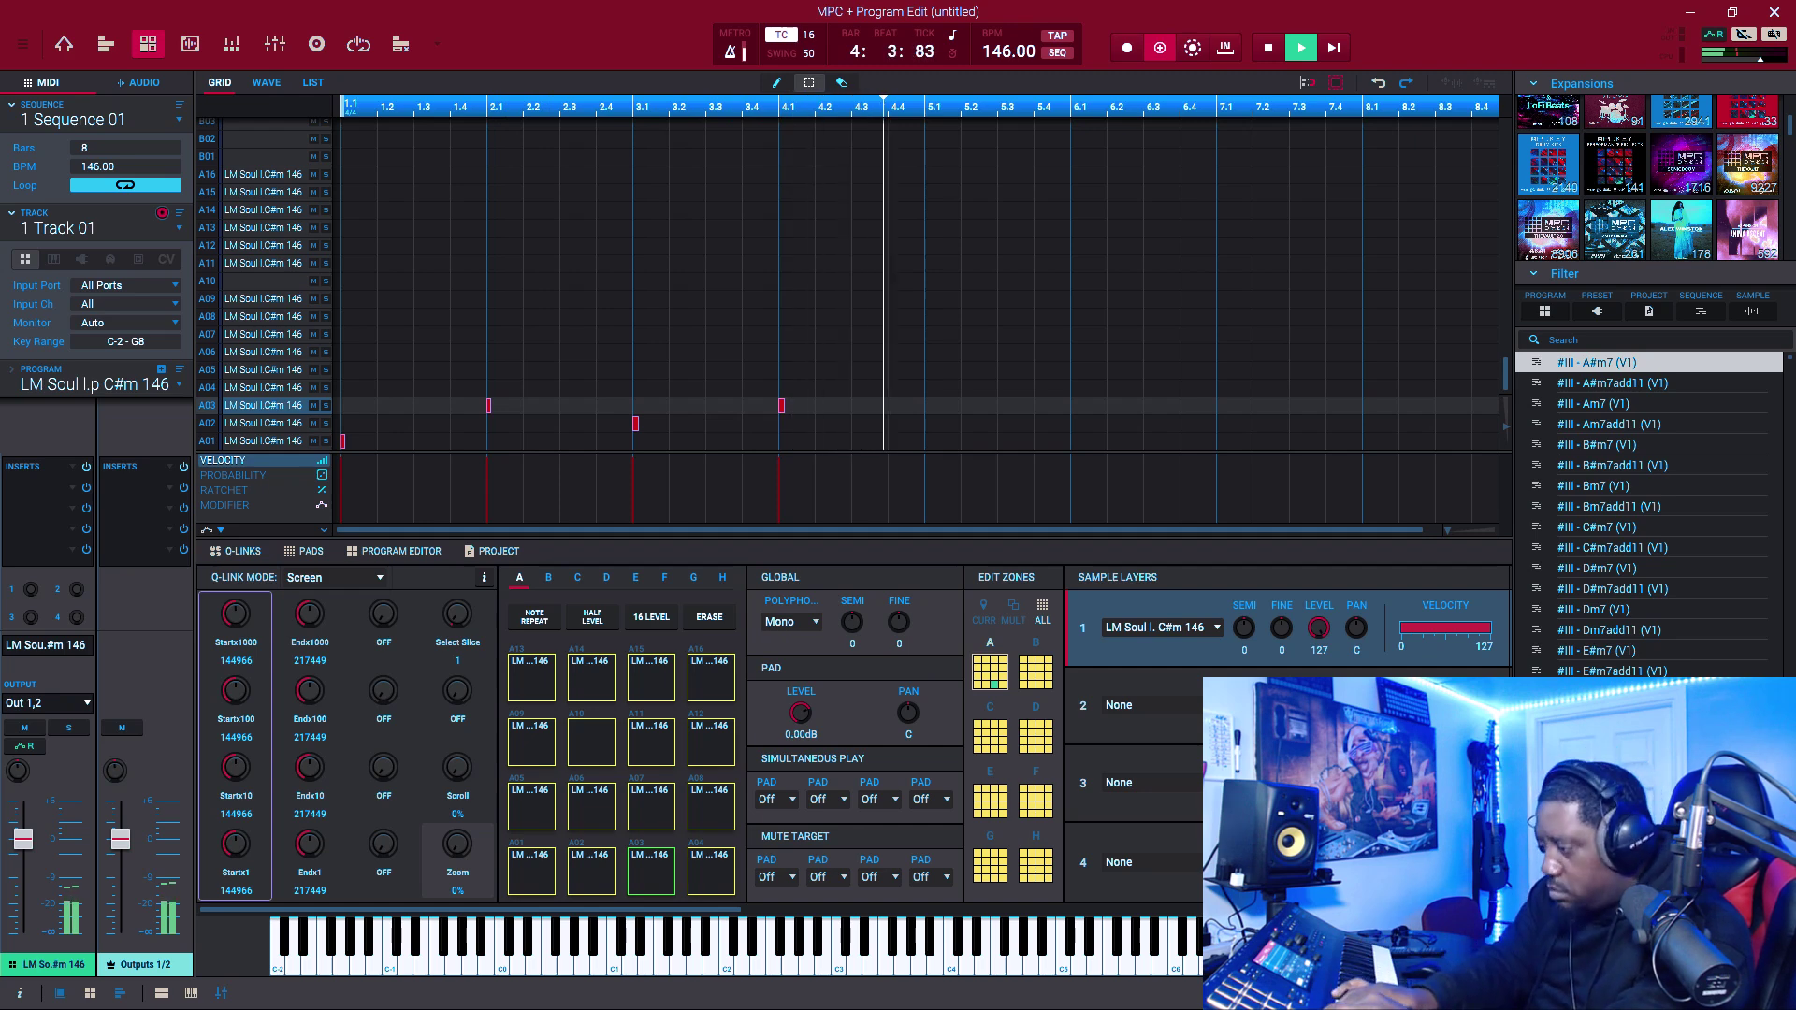
pyautogui.press('v')
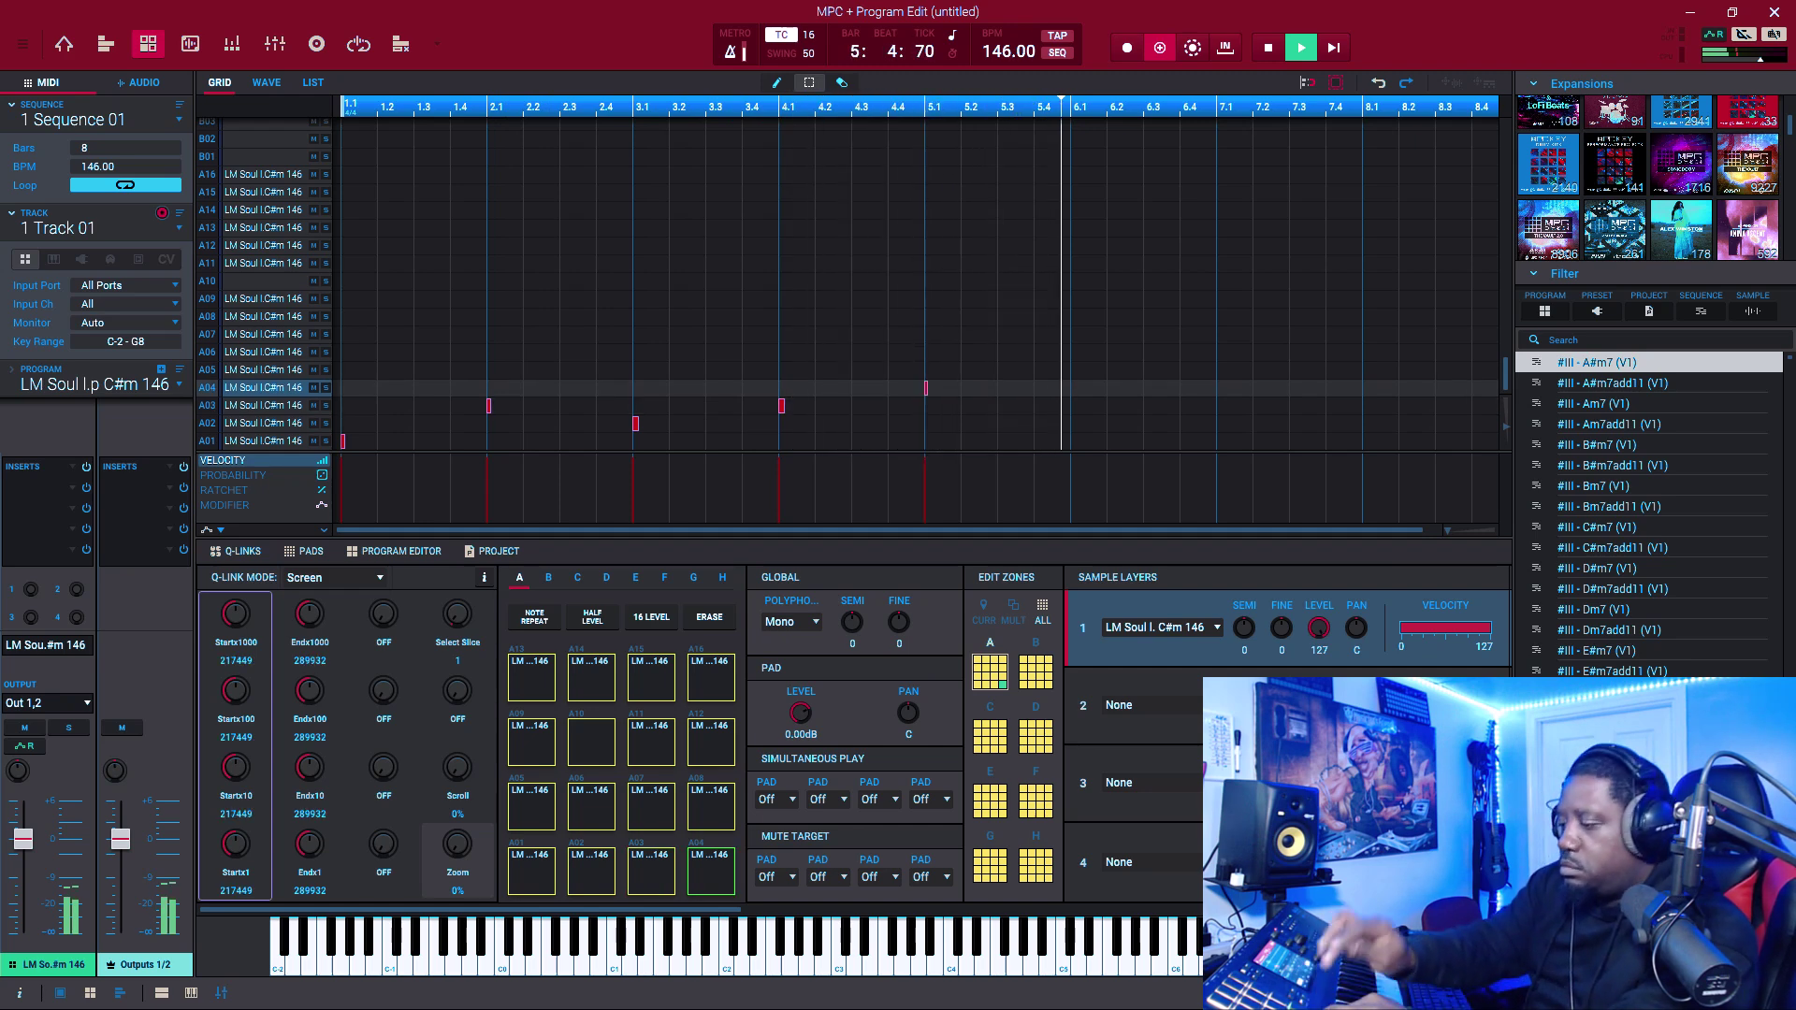
pyautogui.press('x')
pyautogui.press('c')
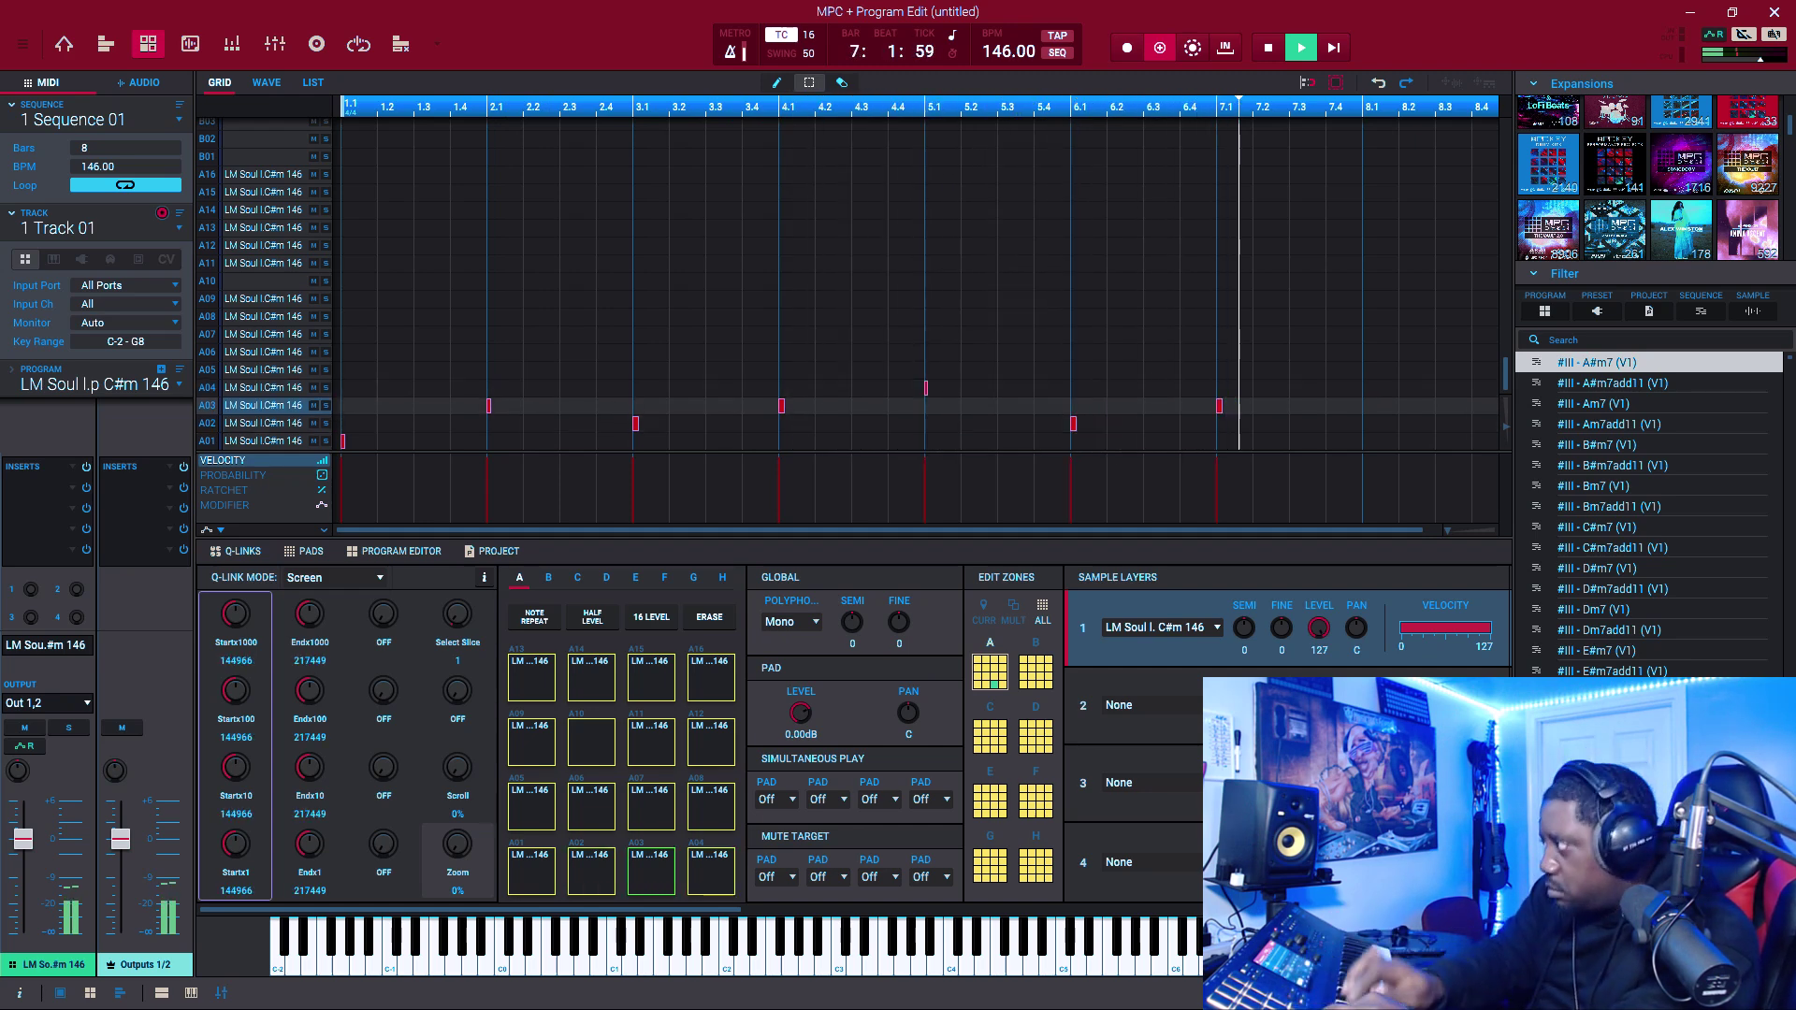
# - Overdub slices A07, A08, A06 and A05 on the four beats of bar 8
pyautogui.press('f')
pyautogui.press('q')
pyautogui.press('d')
pyautogui.press('a')
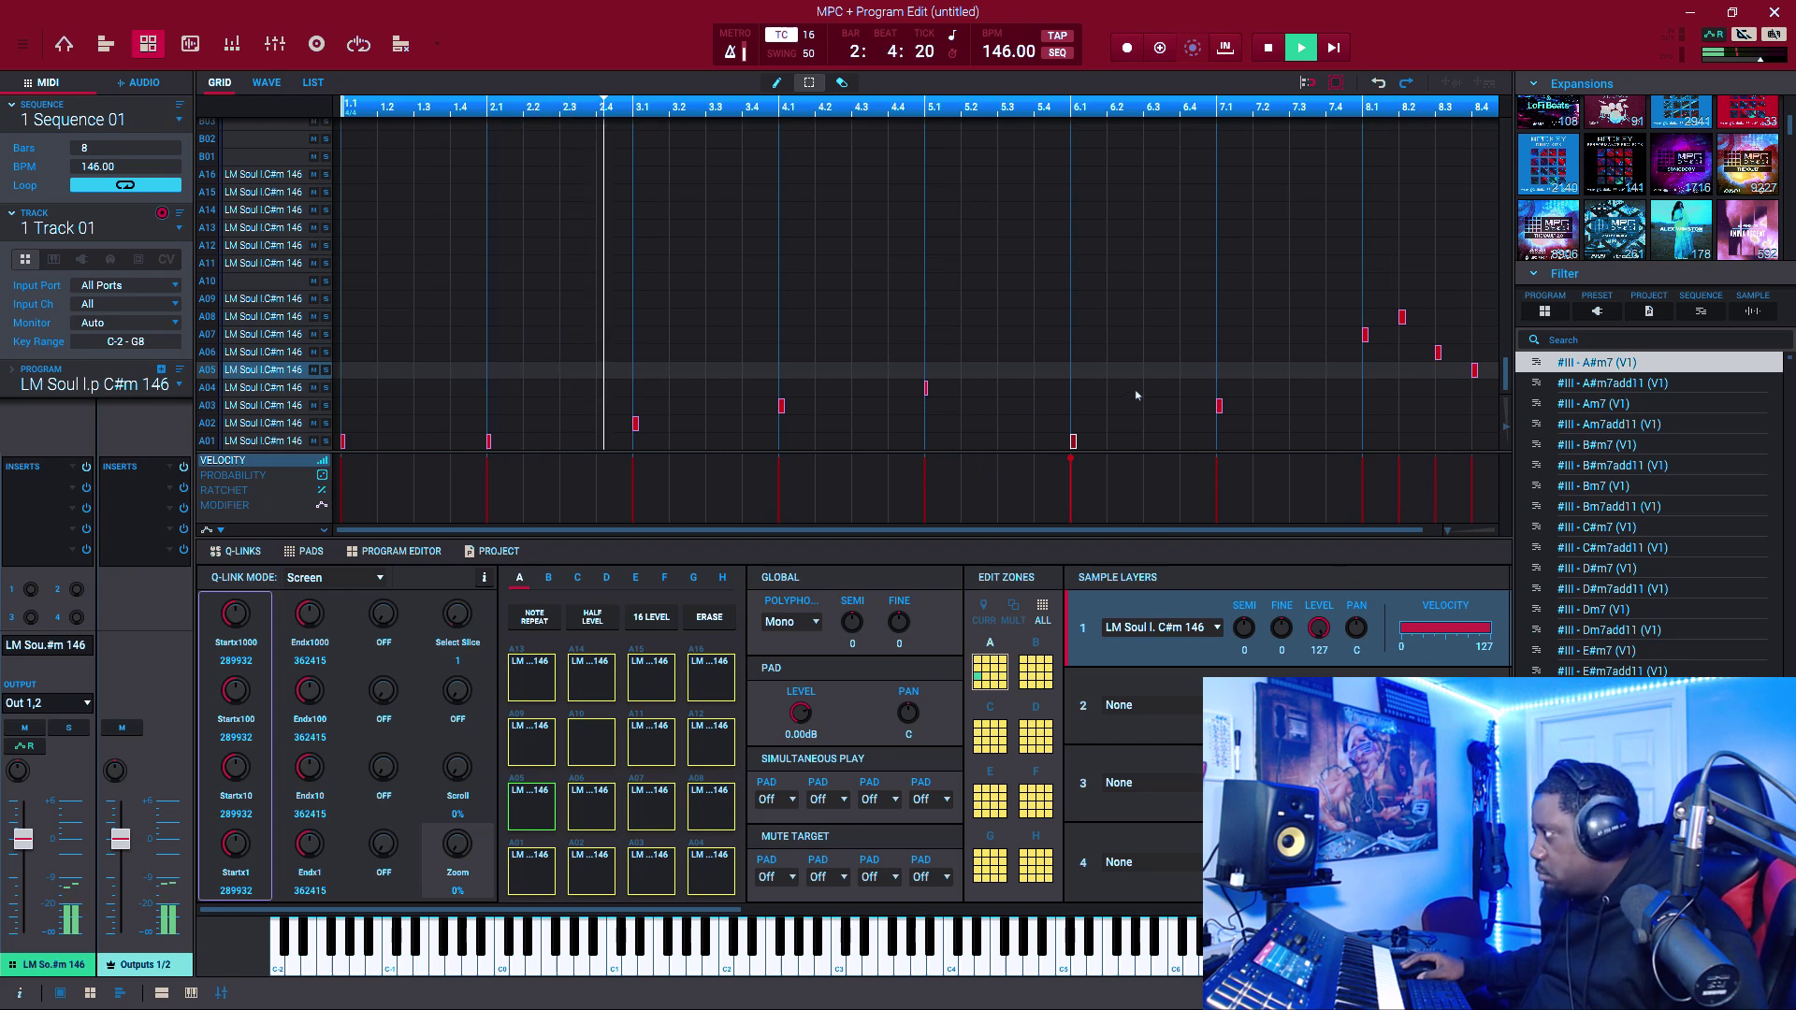
# - Move the note at the start of bar 7 down to A02, and play the pattern through before stopping it
pyautogui.moveTo(1248, 363); pyautogui.dragTo(1209, 417)
pyautogui.press('Down')
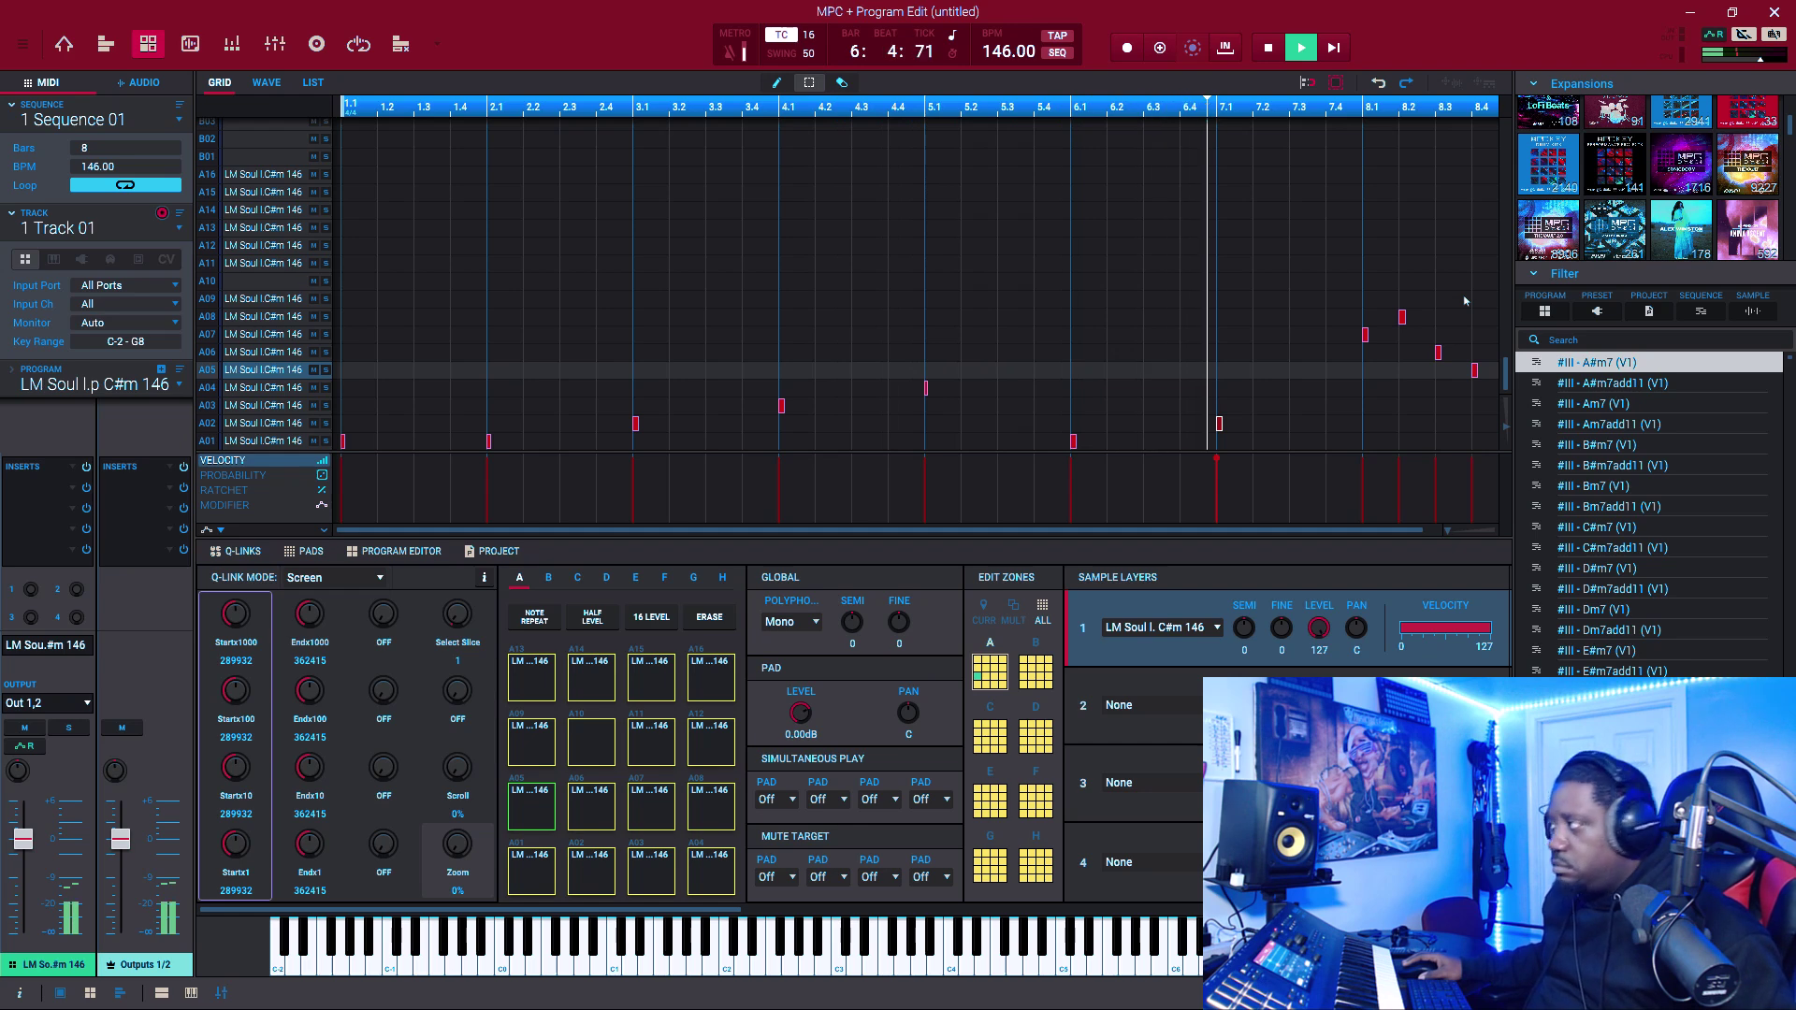
pyautogui.press('space')
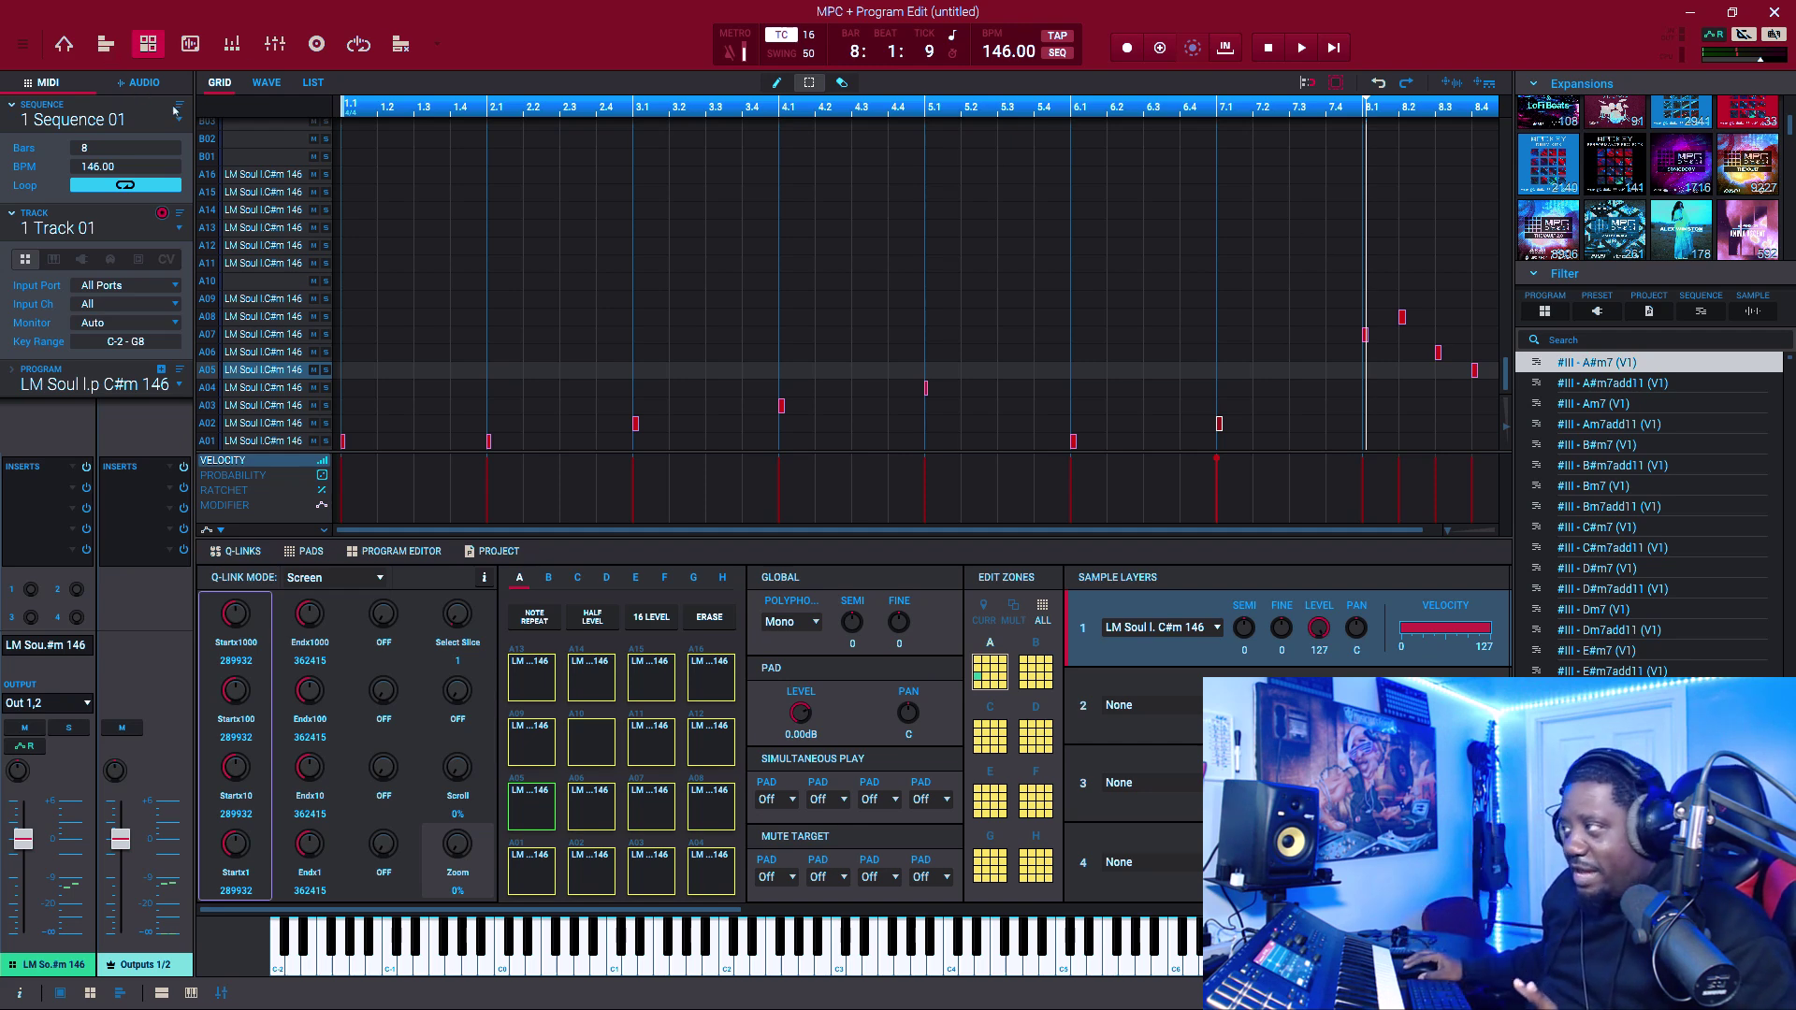
# - Delete all notes of the eight-bar pattern from the grid
pyautogui.moveTo(1479, 267); pyautogui.dragTo(335, 450)
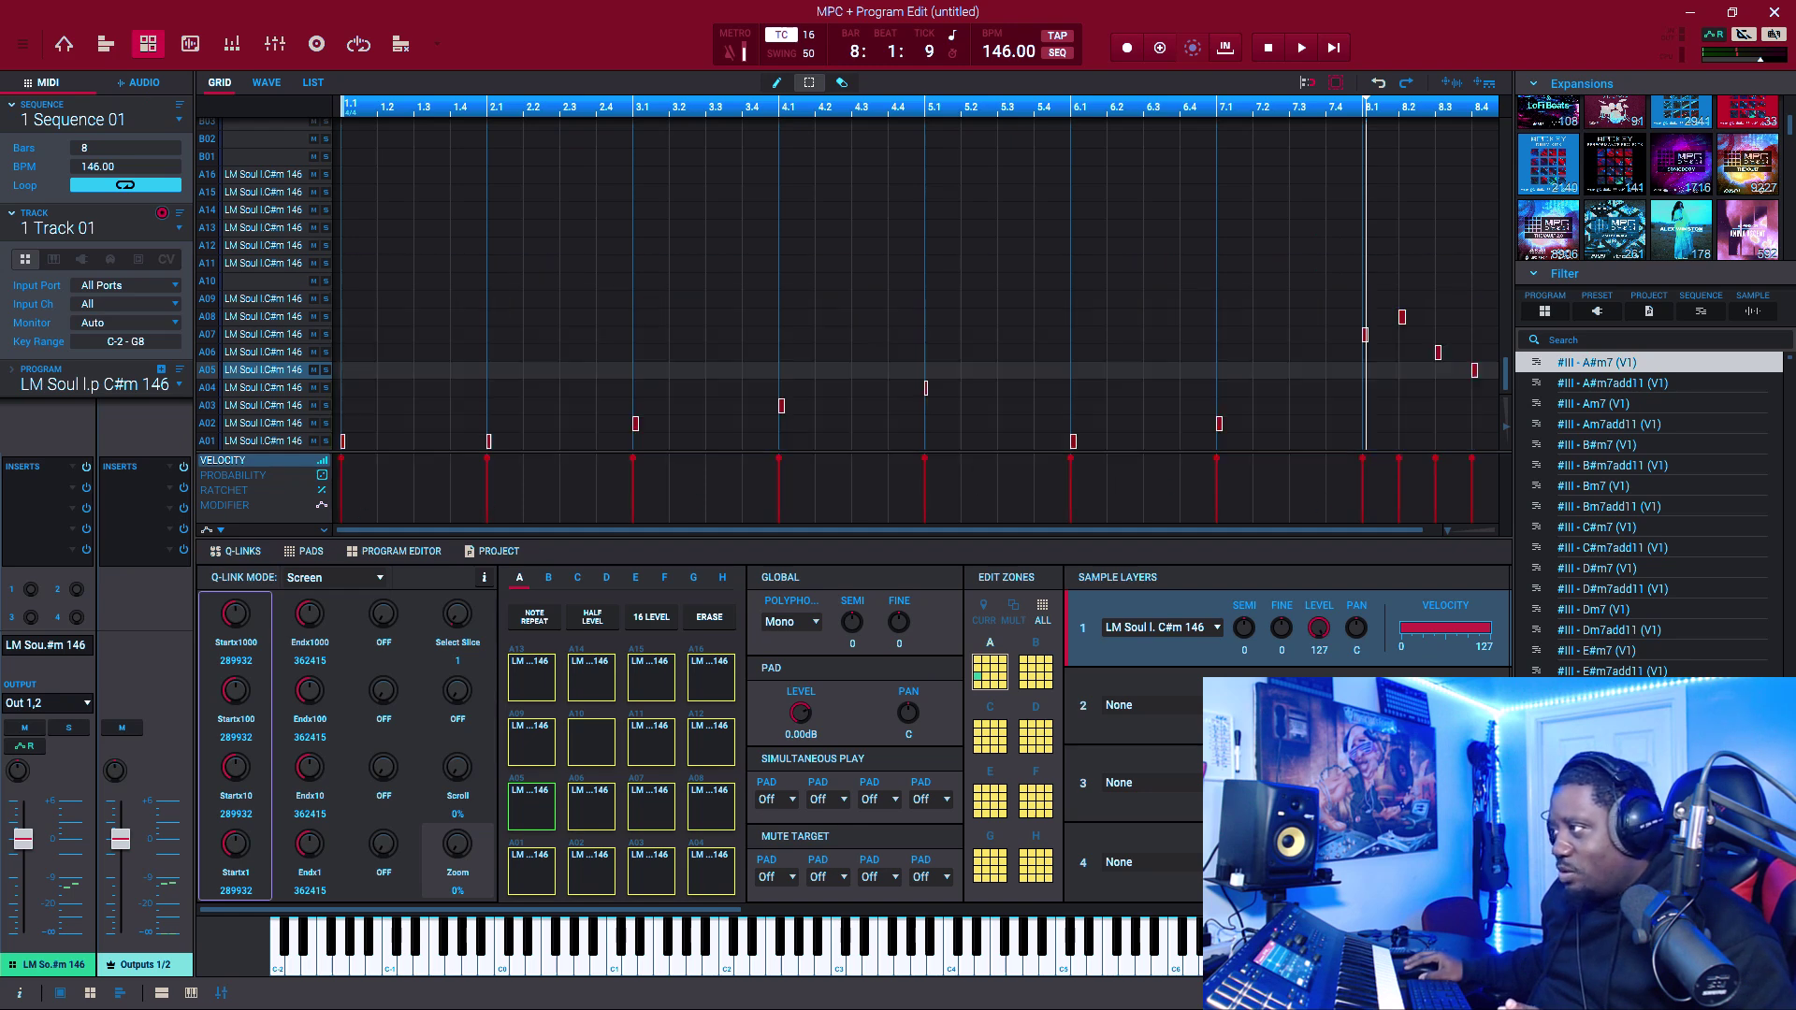
pyautogui.press('Delete')
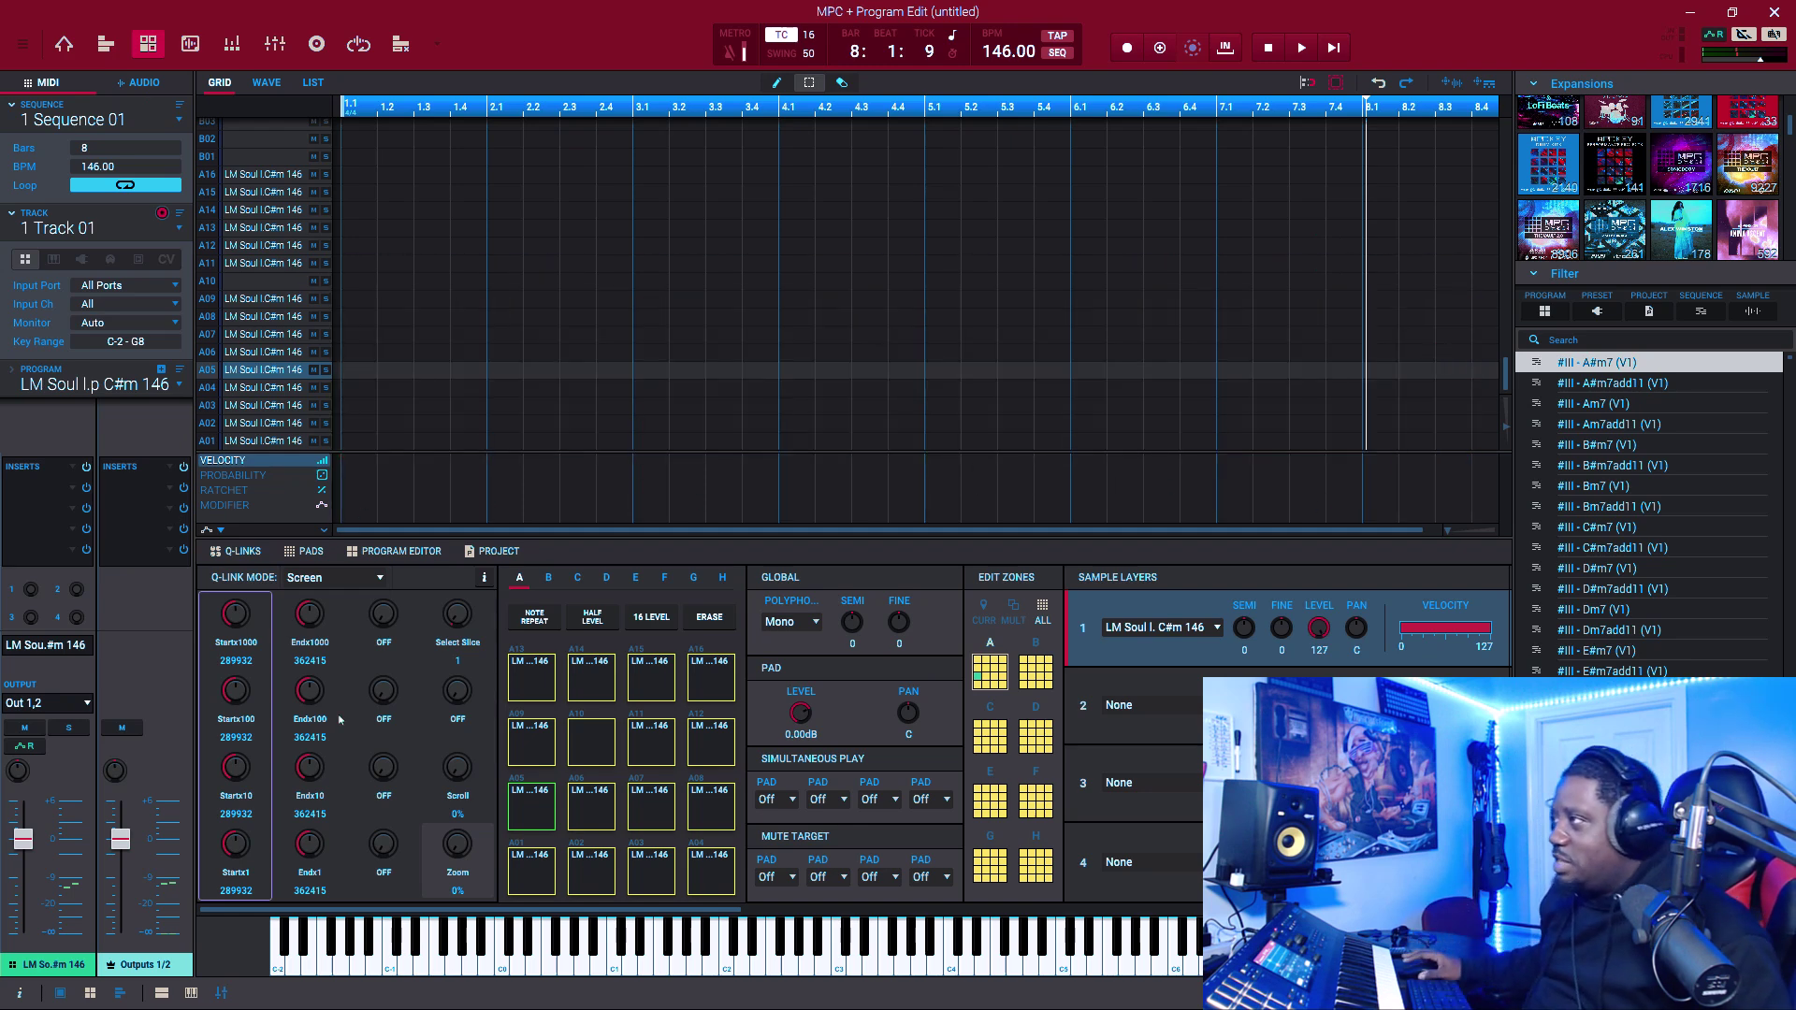
# - Switch to the audio track and listen to the LM Soul loop C#m 146 region against the sequence
pyautogui.click(145, 83)
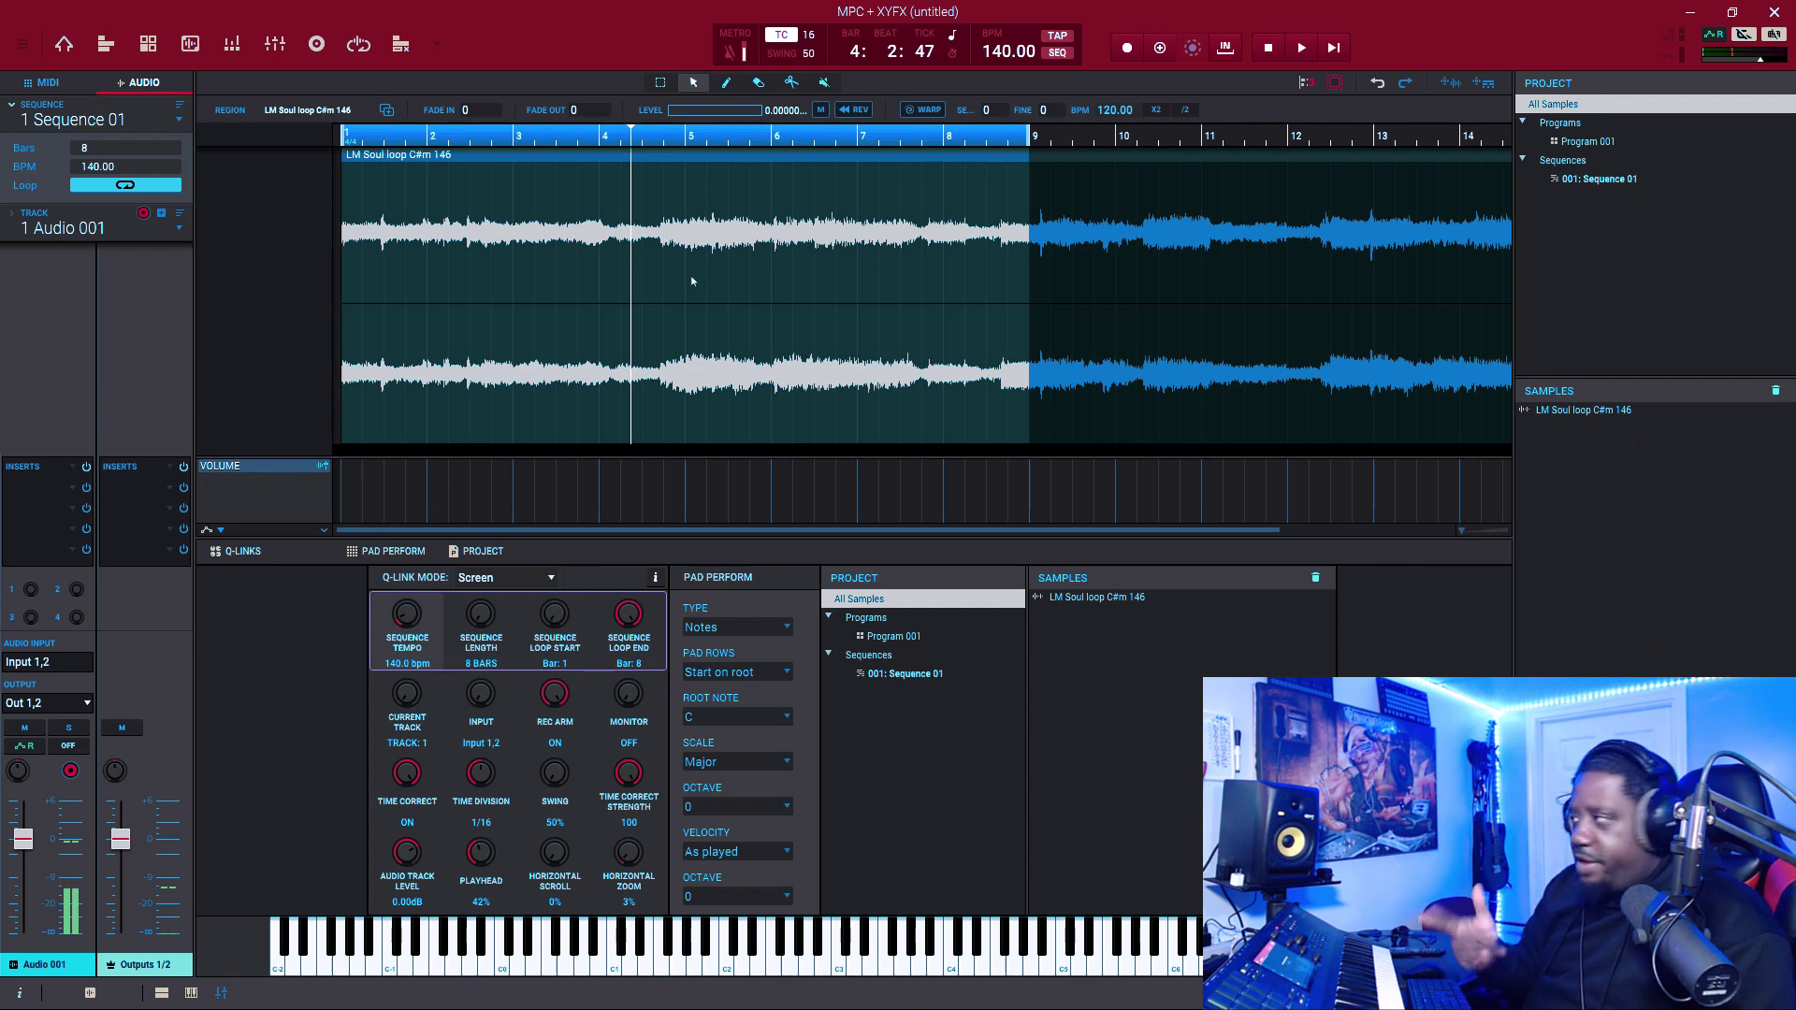
pyautogui.press('space')
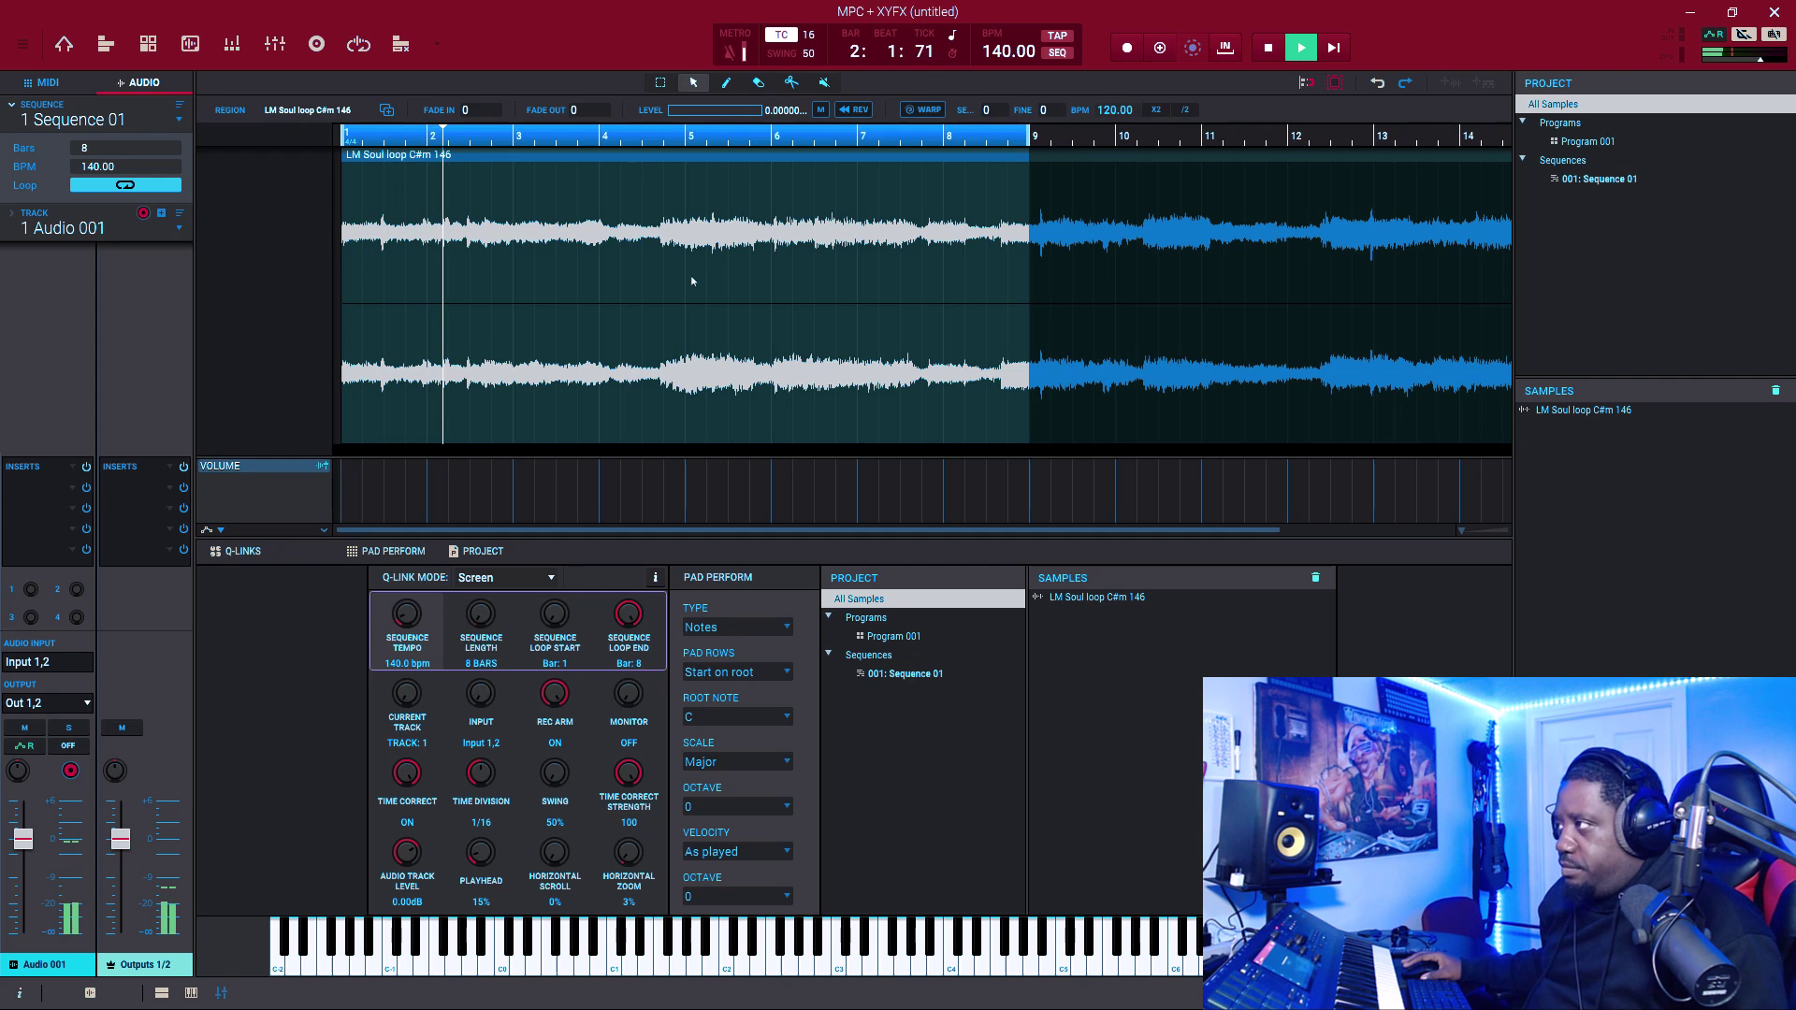
pyautogui.press('space')
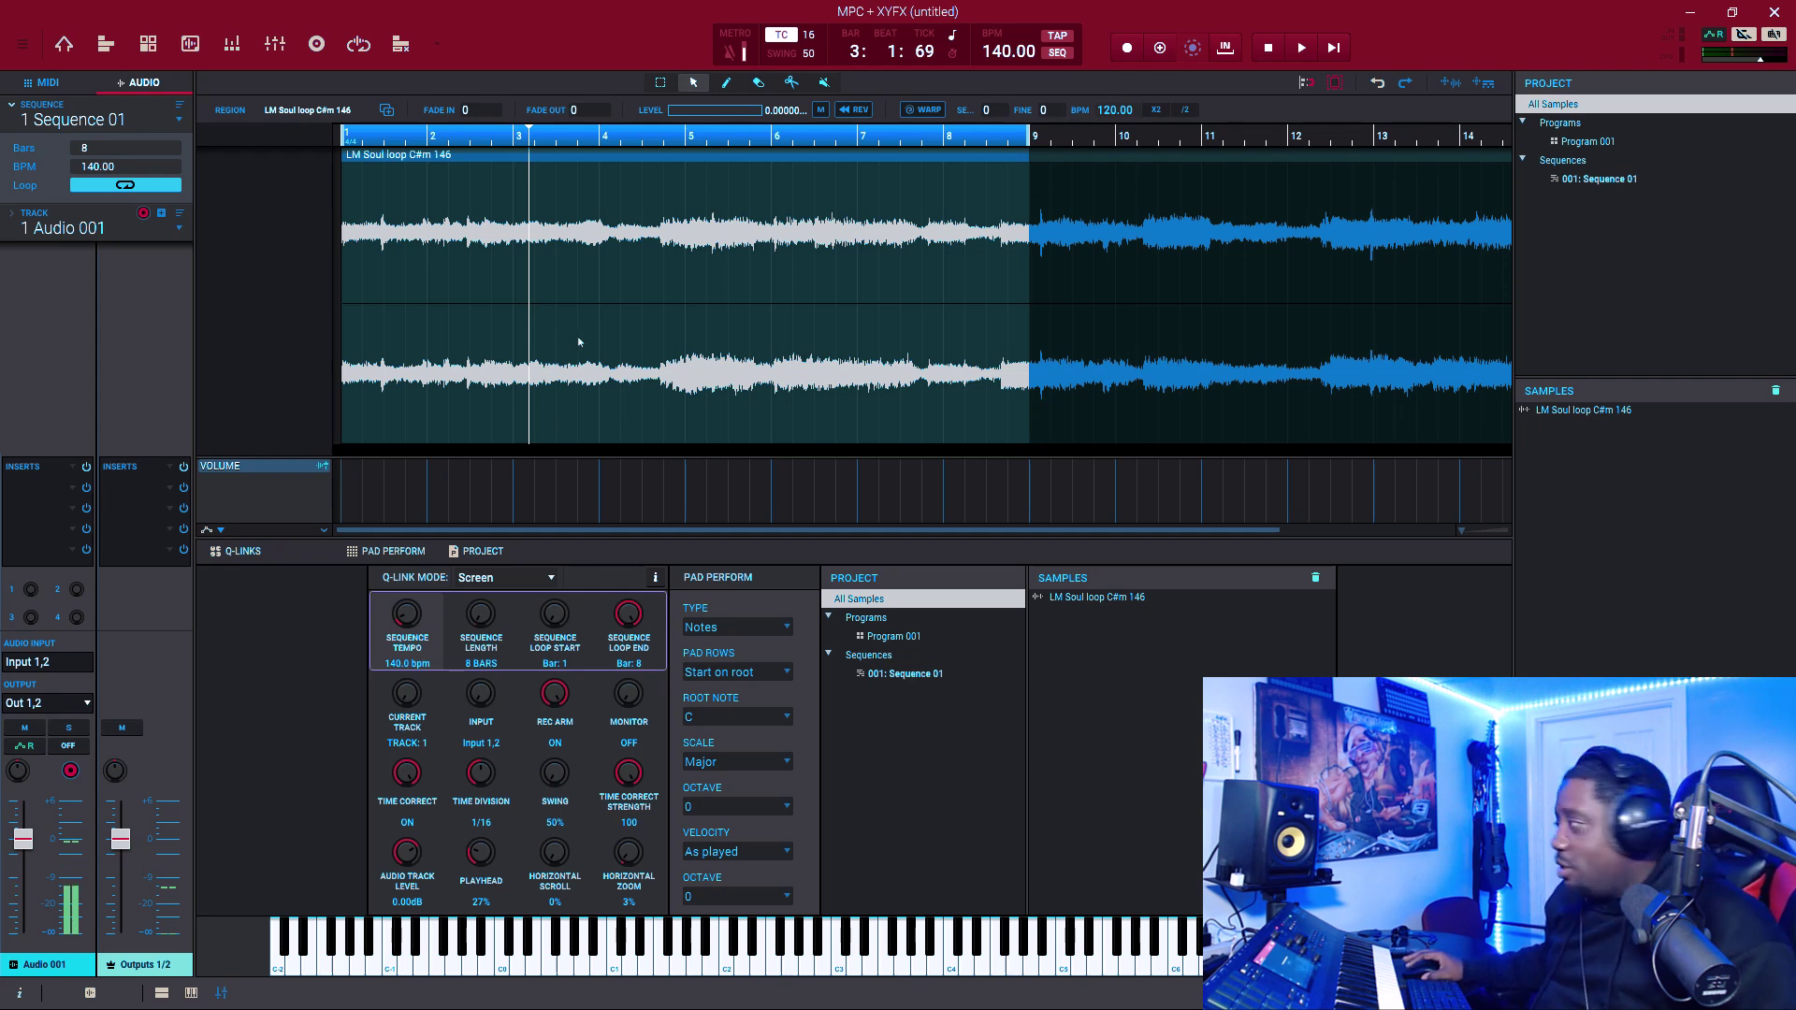
# - Warp the soul loop region on the audio track by stretching its end to the end of bar 16
pyautogui.press('space')
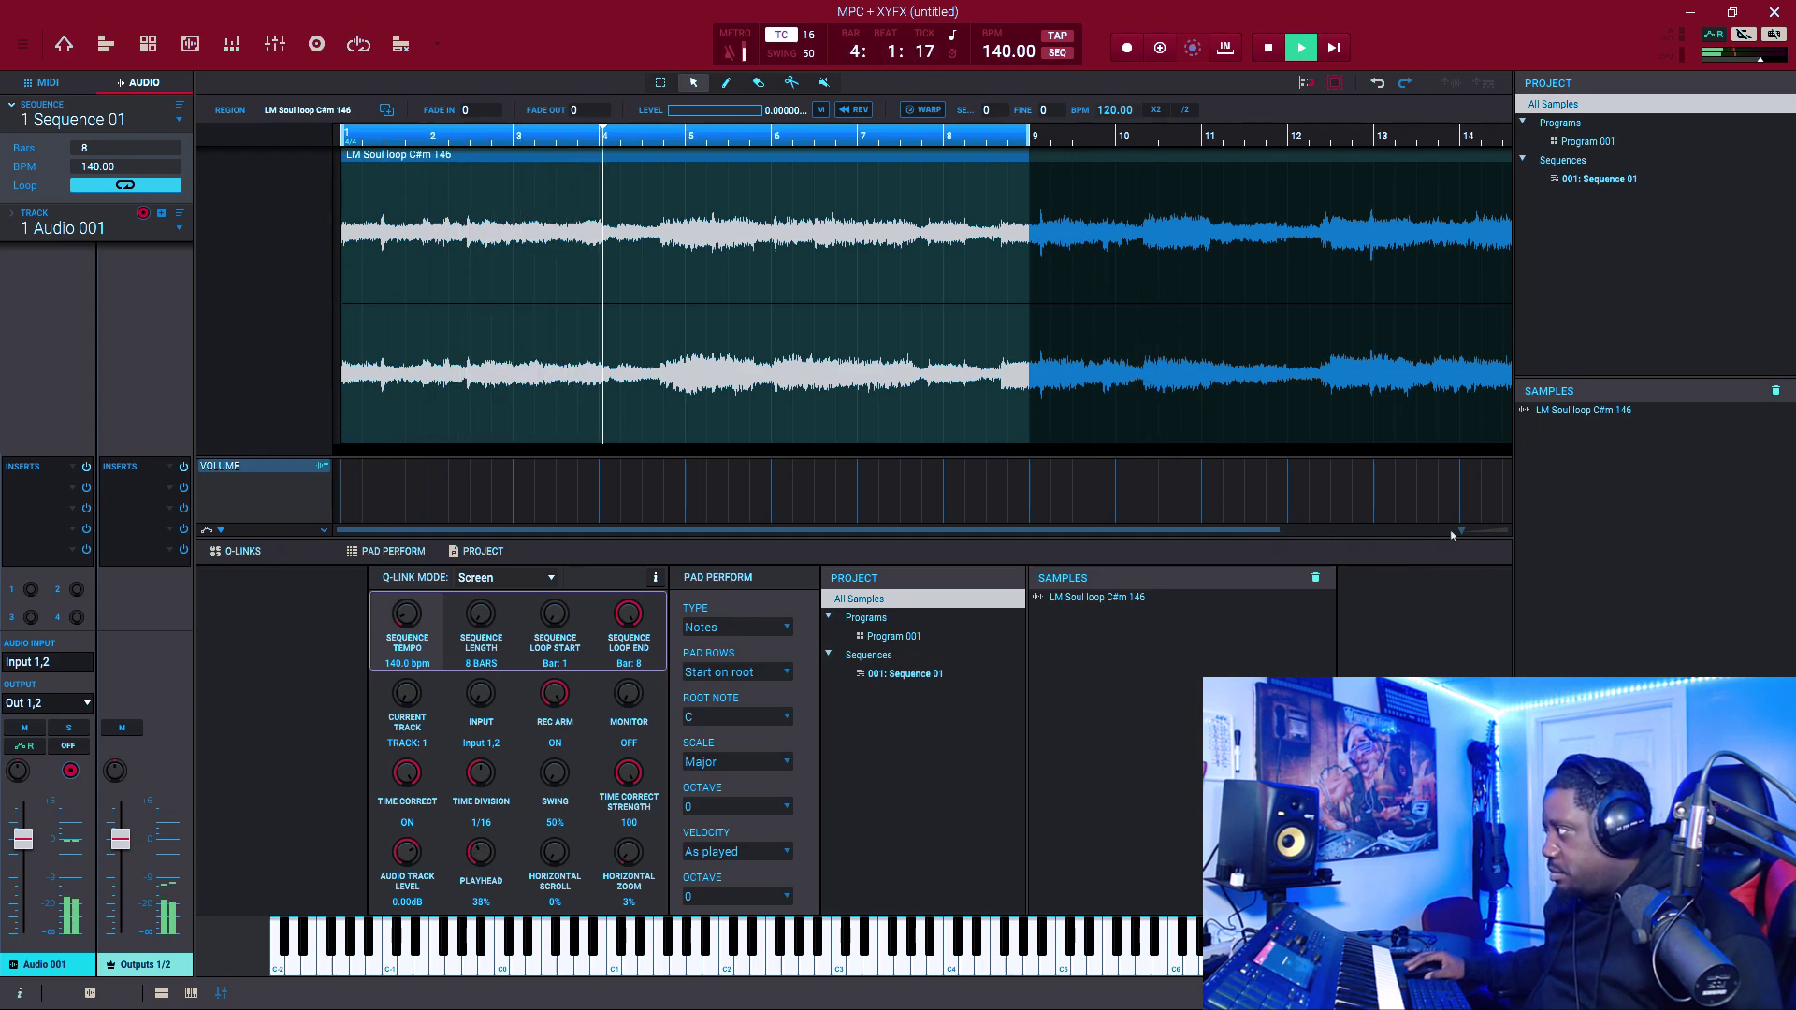
pyautogui.scroll(-3, 1445, 534)
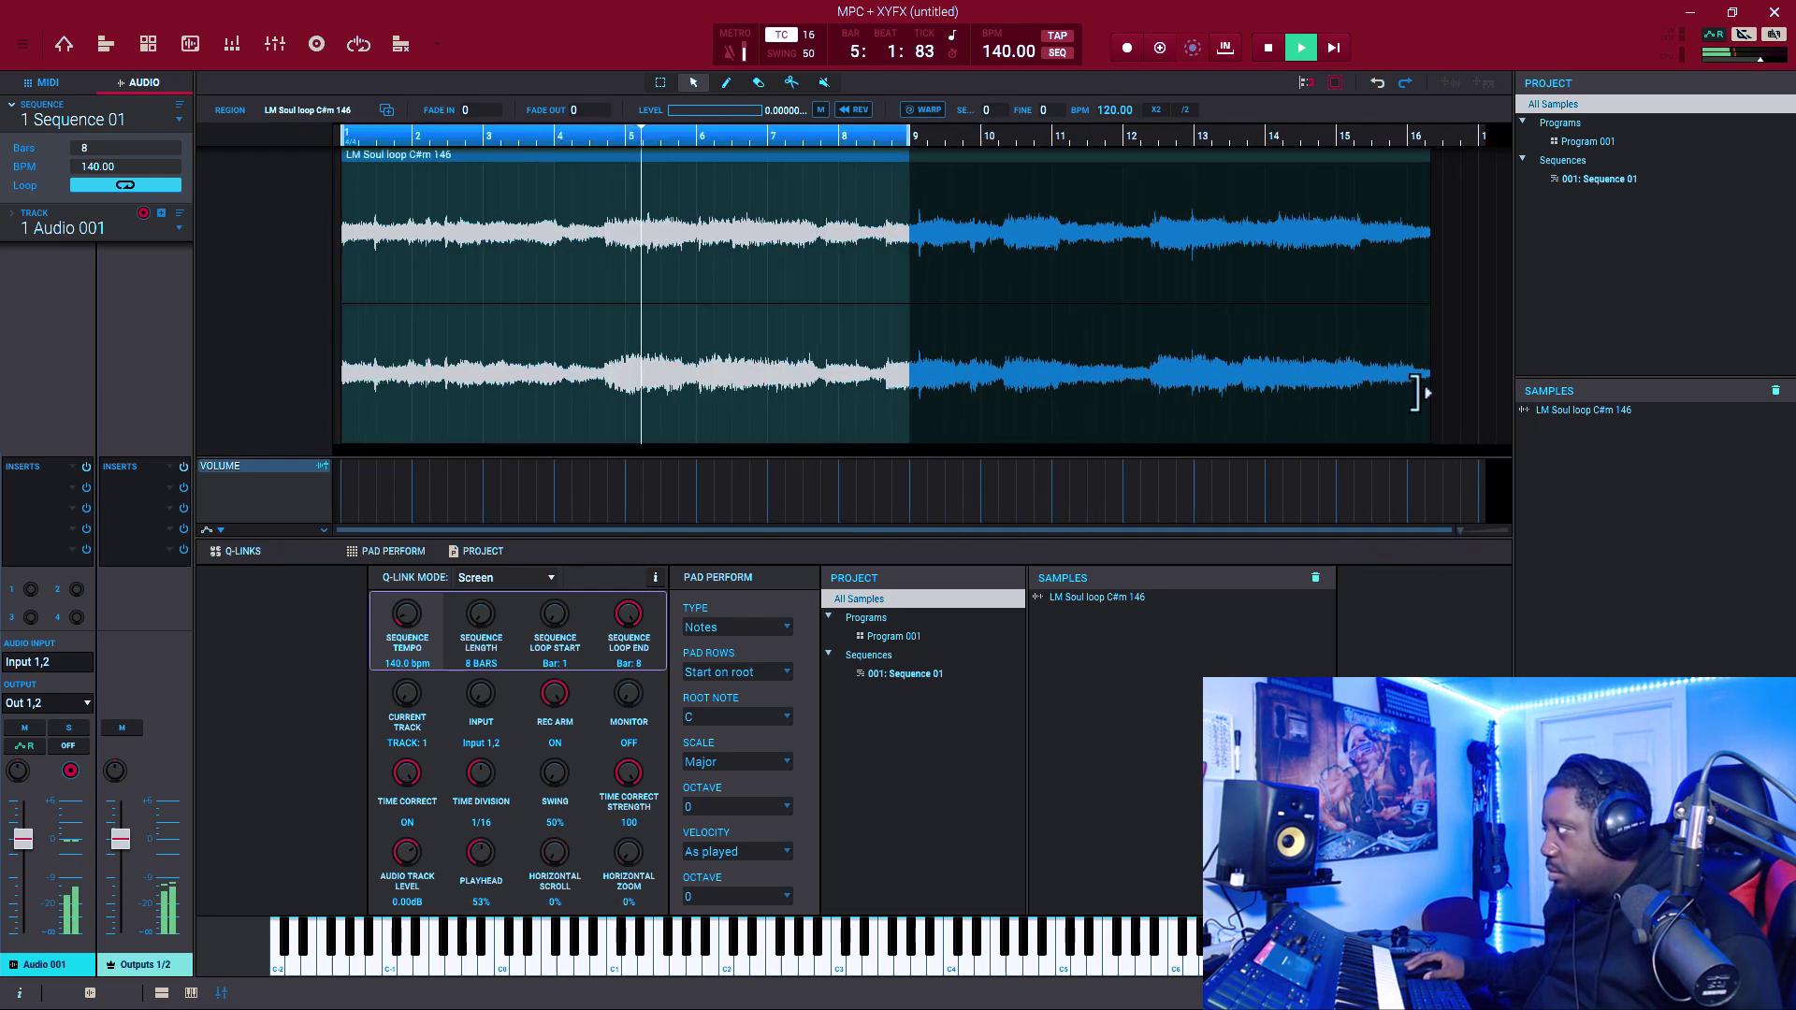
pyautogui.click(1443, 432)
pyautogui.moveTo(1443, 431)
pyautogui.mouseDown()
pyautogui.moveTo(1422, 428)
pyautogui.moveTo(1478, 440)
pyautogui.mouseUp()
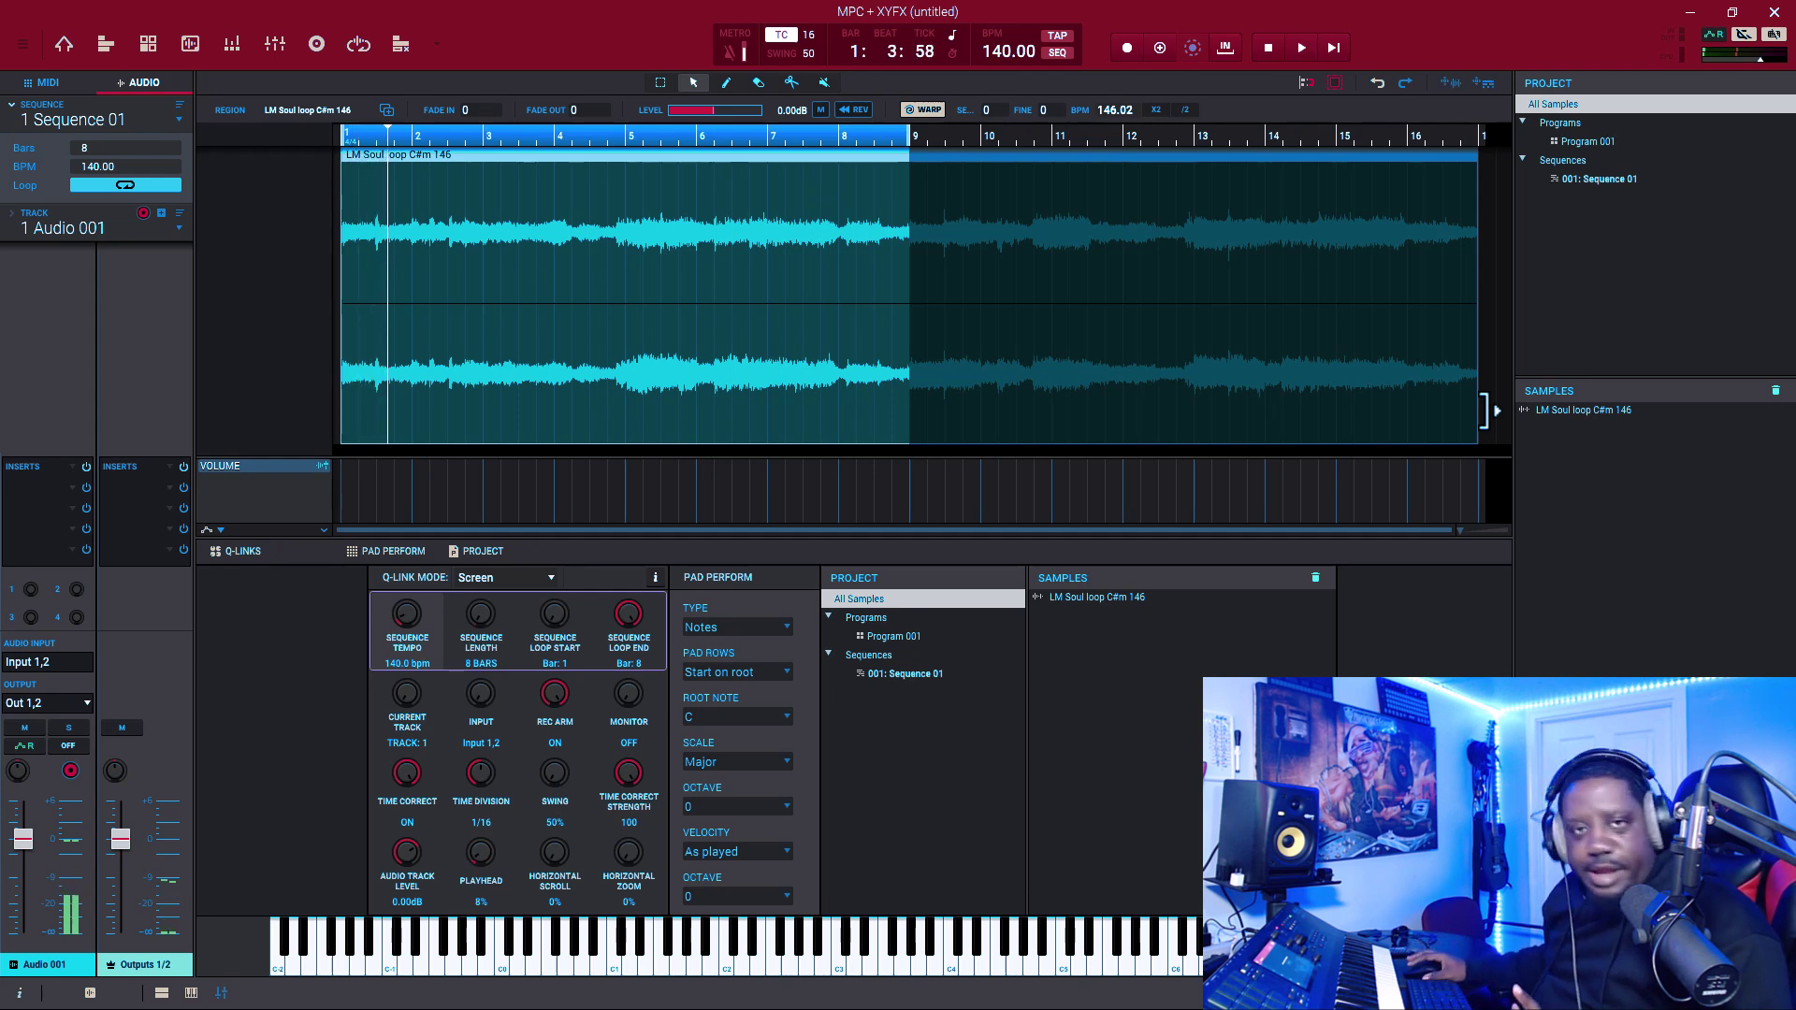
# - Trim the warped loop region to end after bar 8 and set its pitch to -4 semitones
pyautogui.moveTo(1469, 415); pyautogui.dragTo(909, 442)
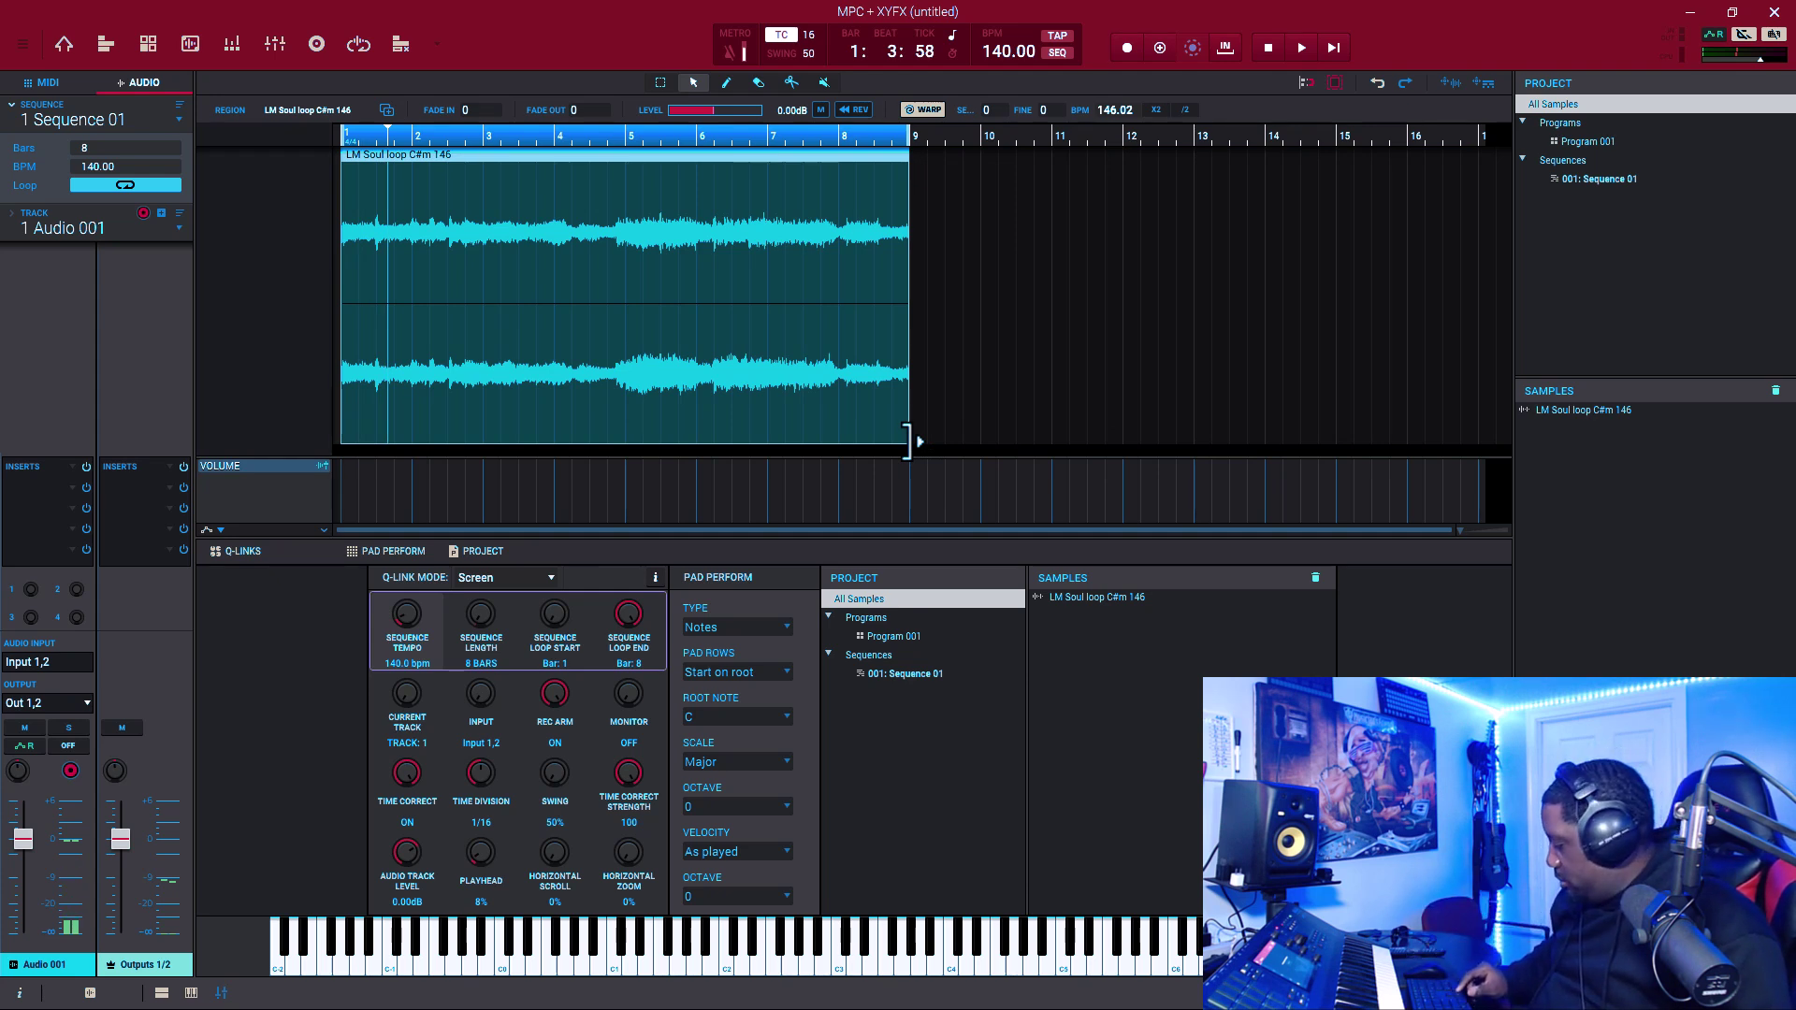
pyautogui.scroll(6, 906, 441)
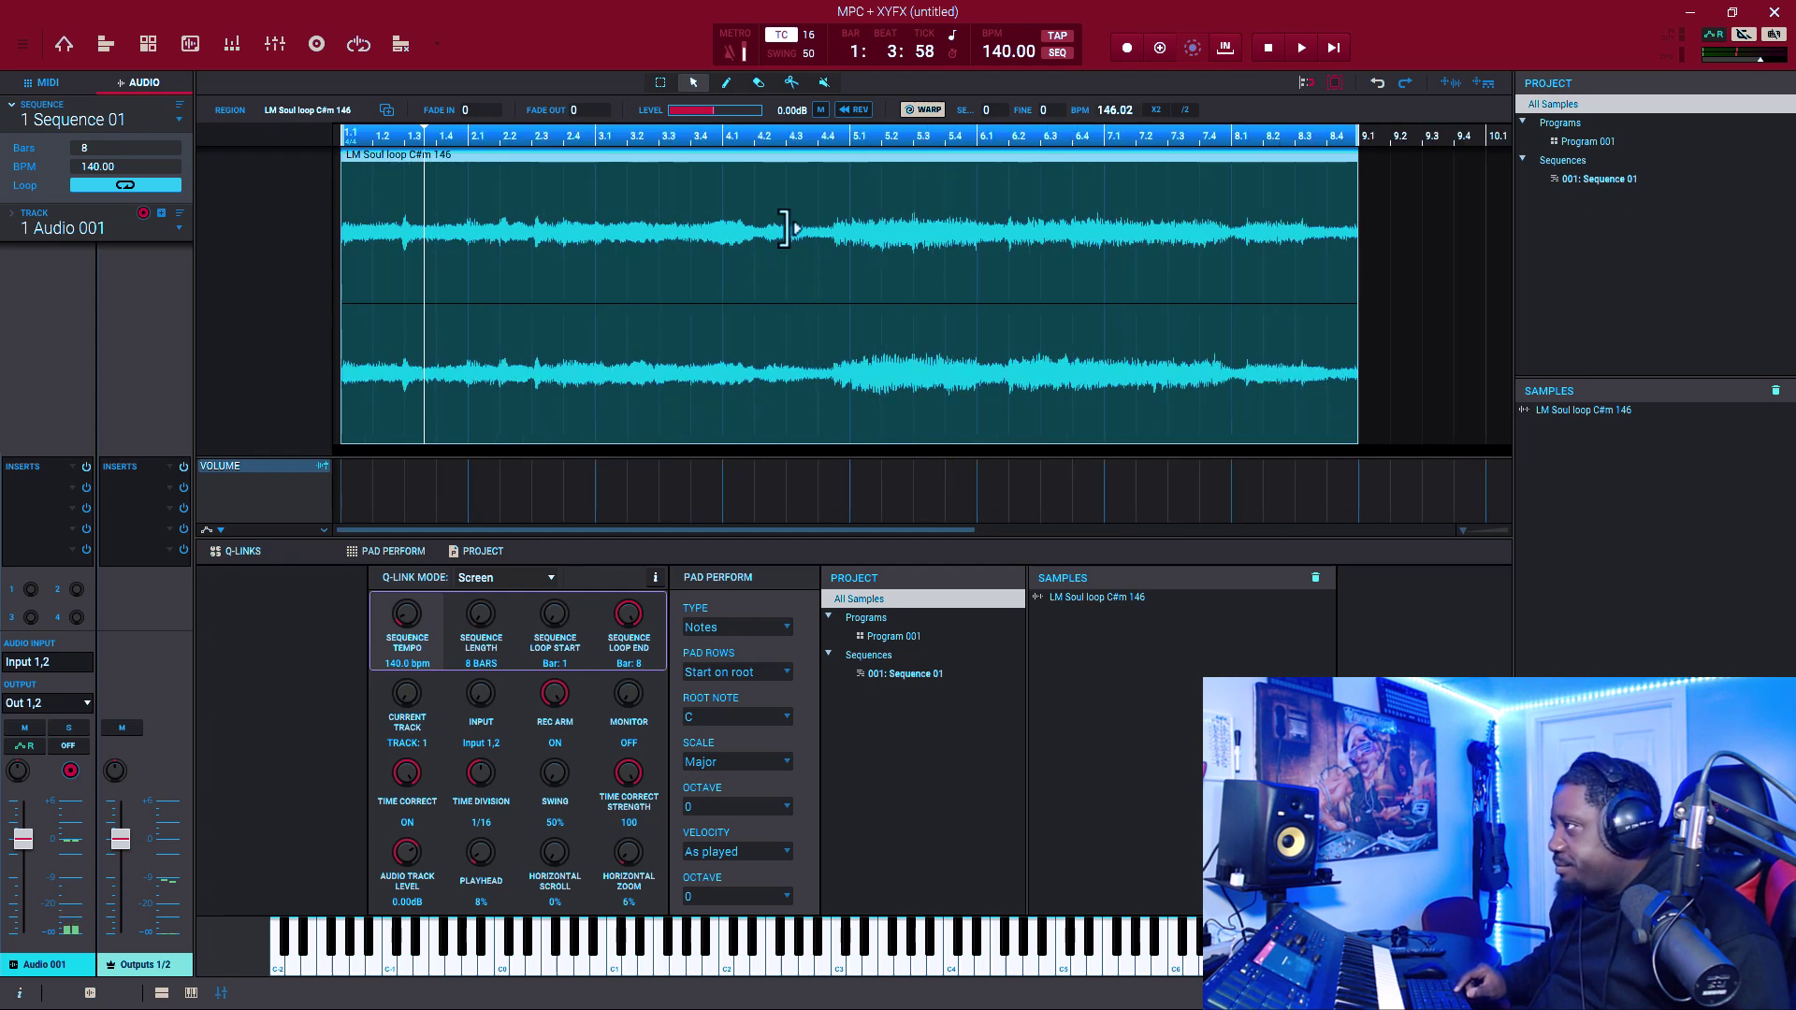
pyautogui.scroll(-2, 805, 265)
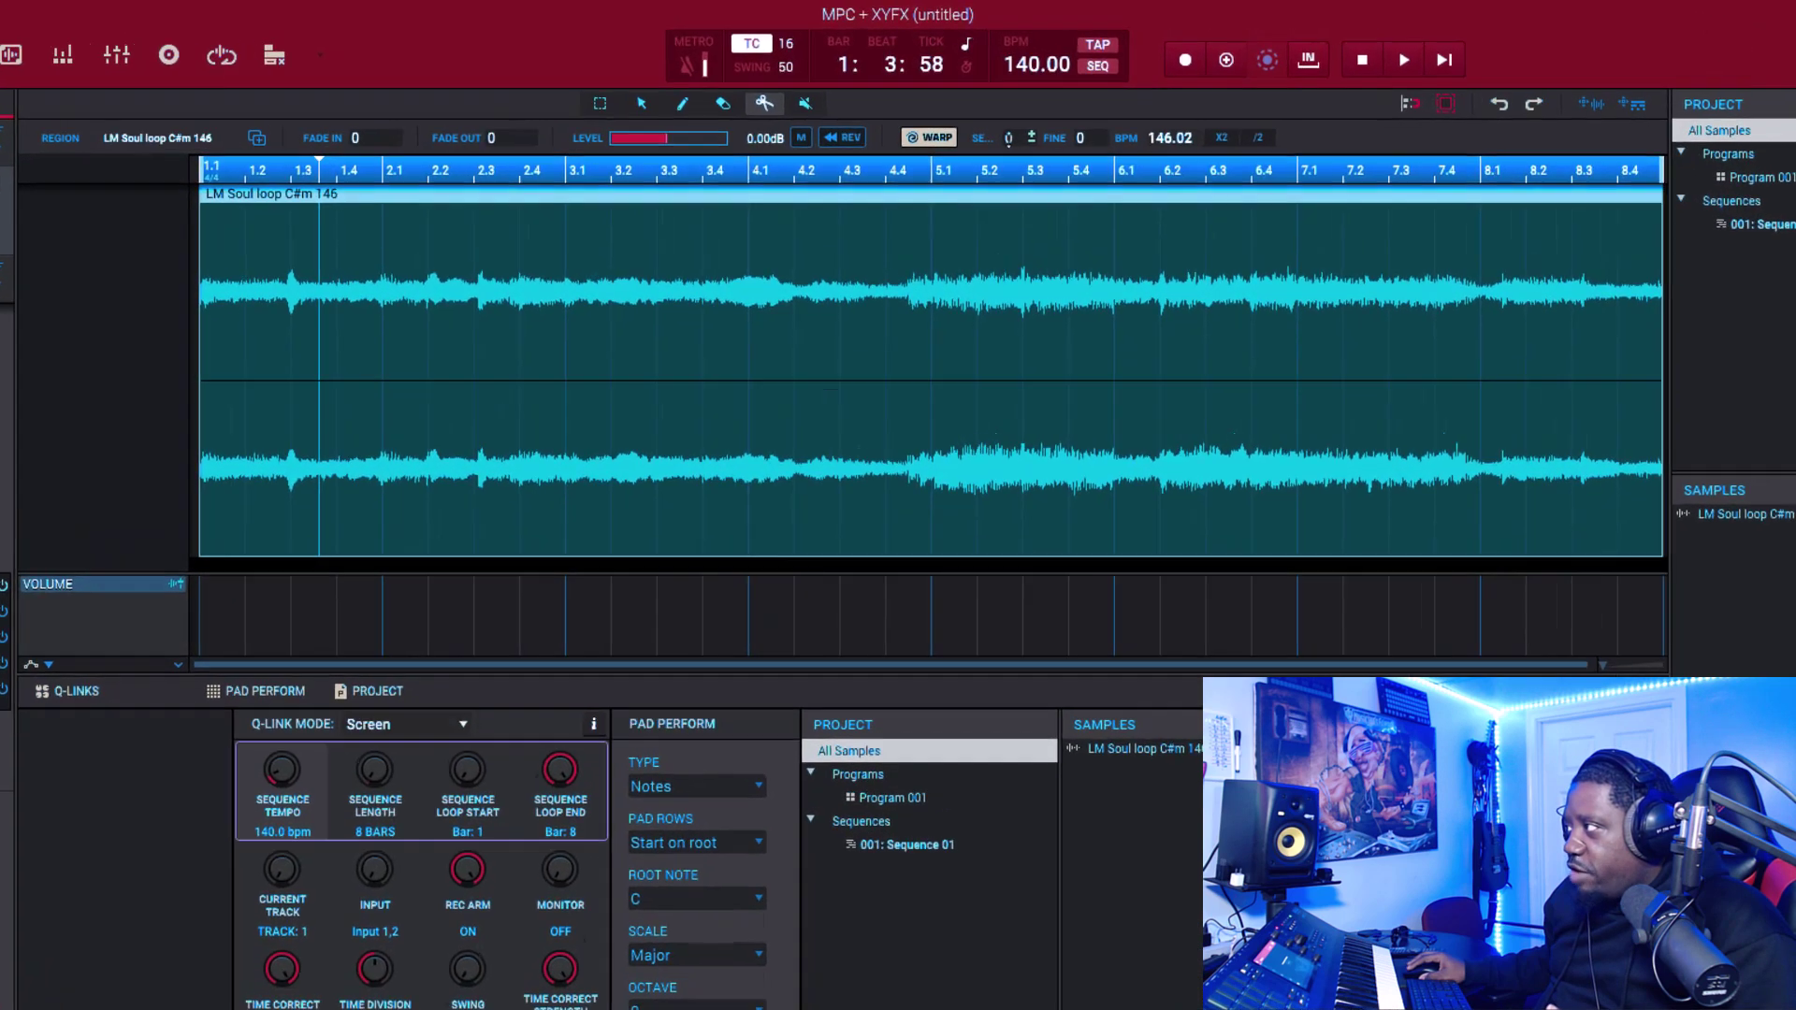
pyautogui.scroll(1, 1009, 139)
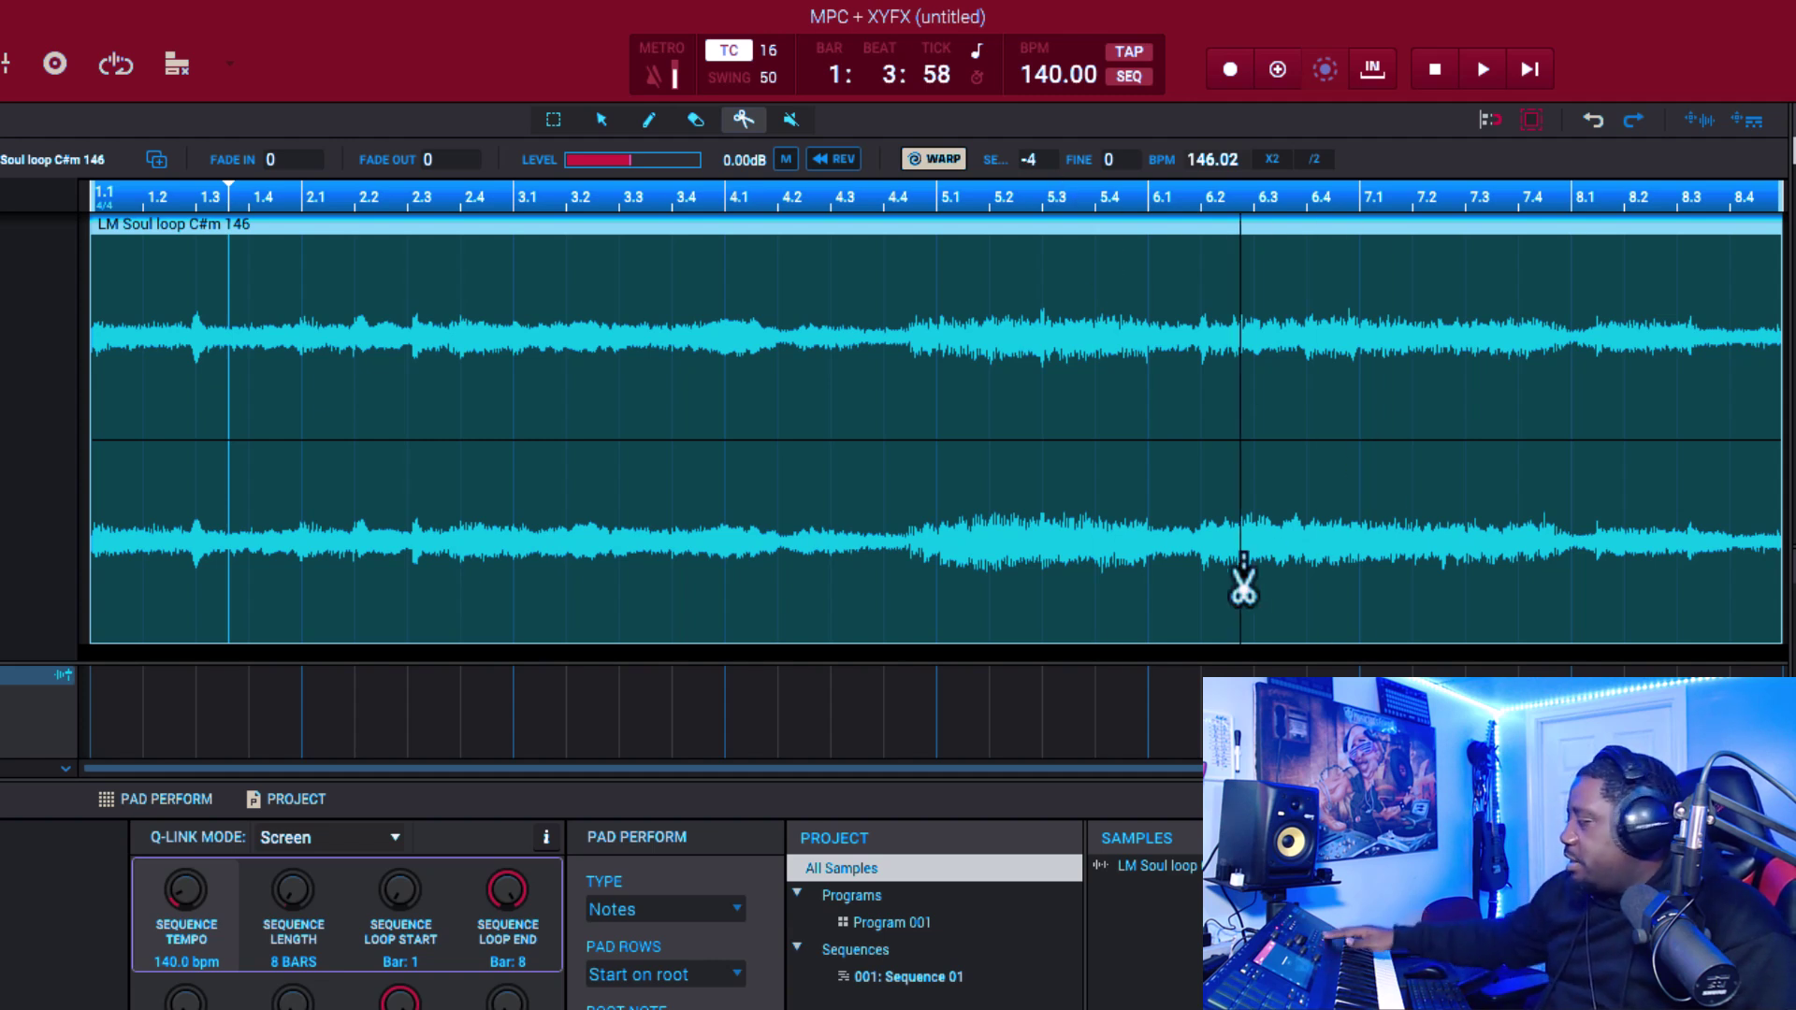
pyautogui.press('space')
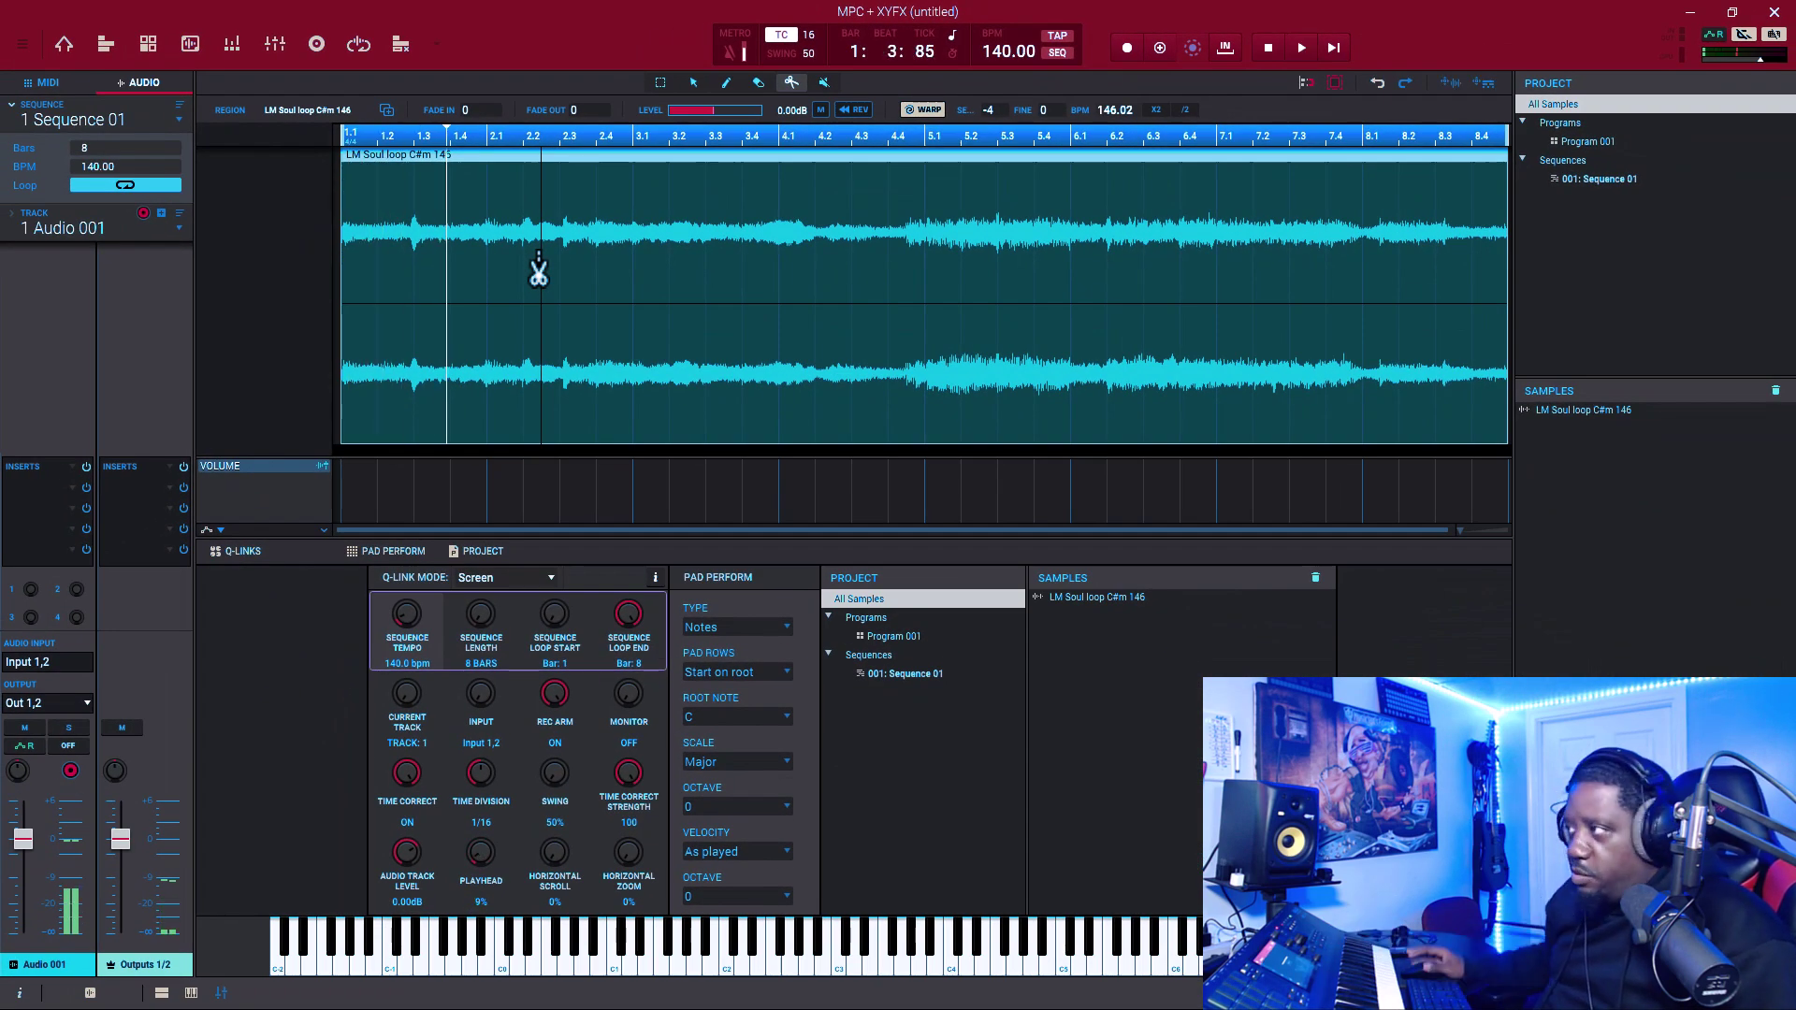
# - Split the loop region at every bar line from 2.1 to 8.1, making eight one-bar regions
pyautogui.click(484, 272)
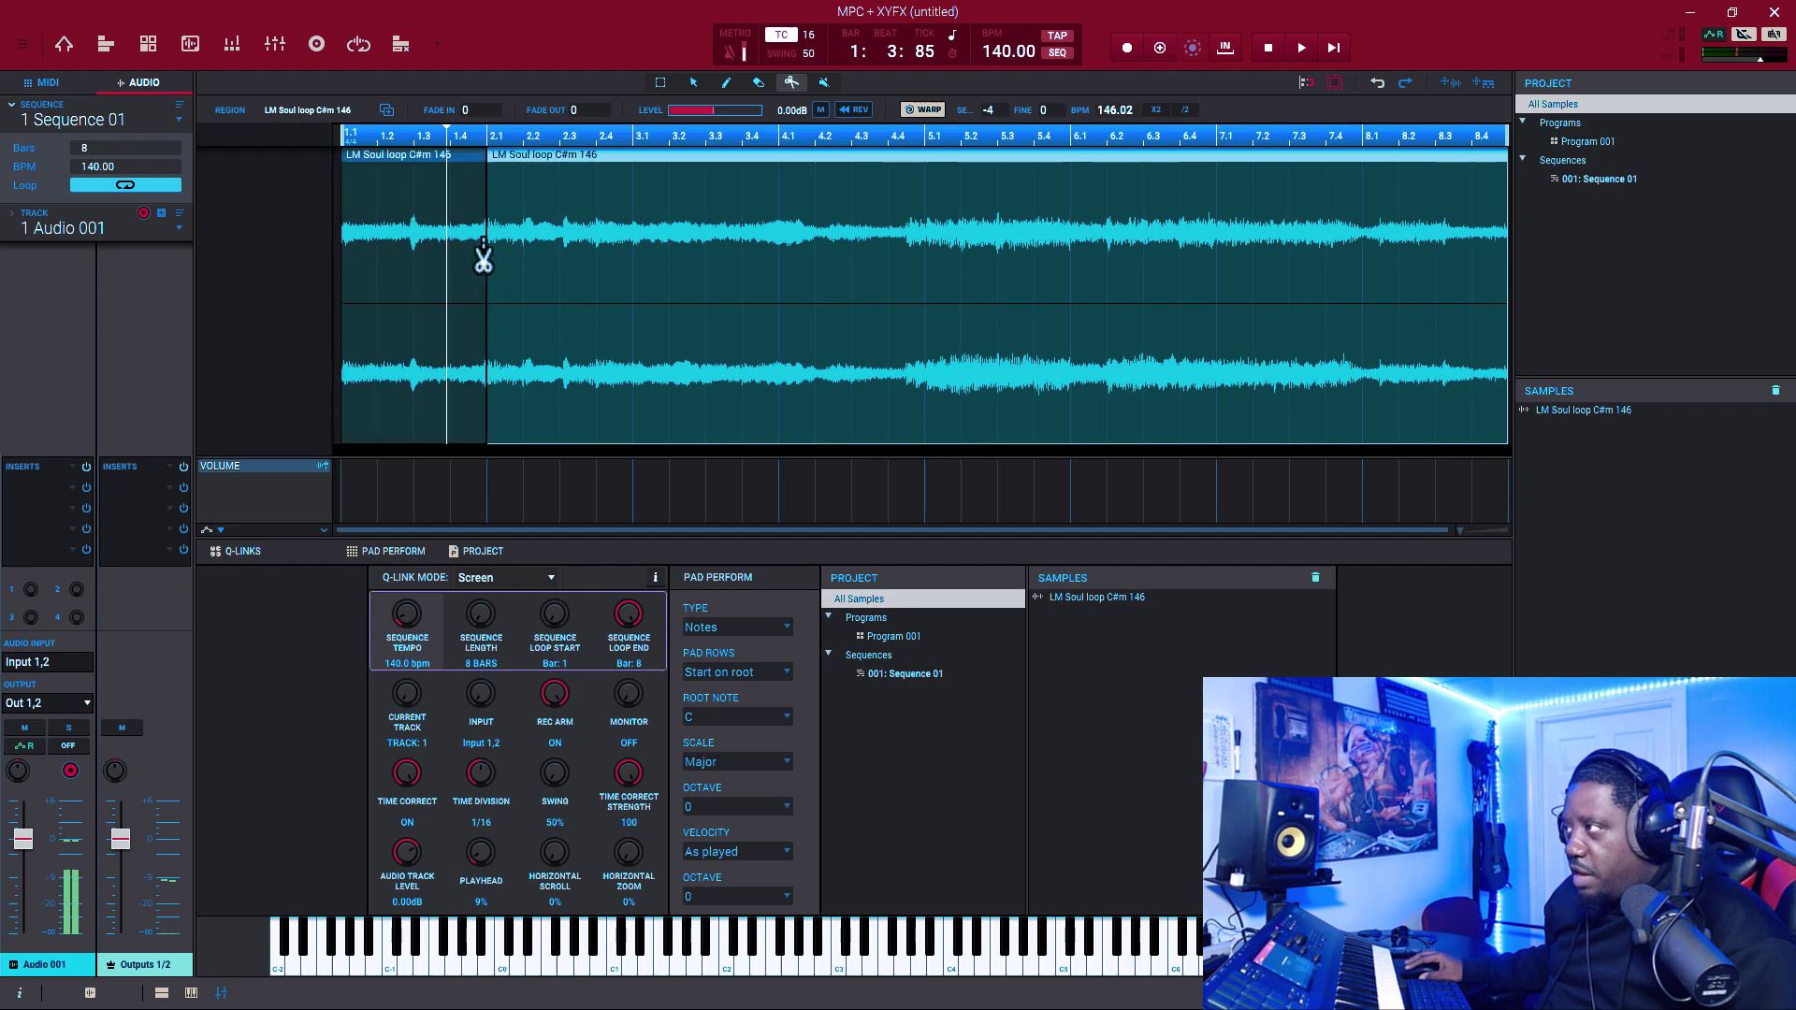
pyautogui.click(633, 279)
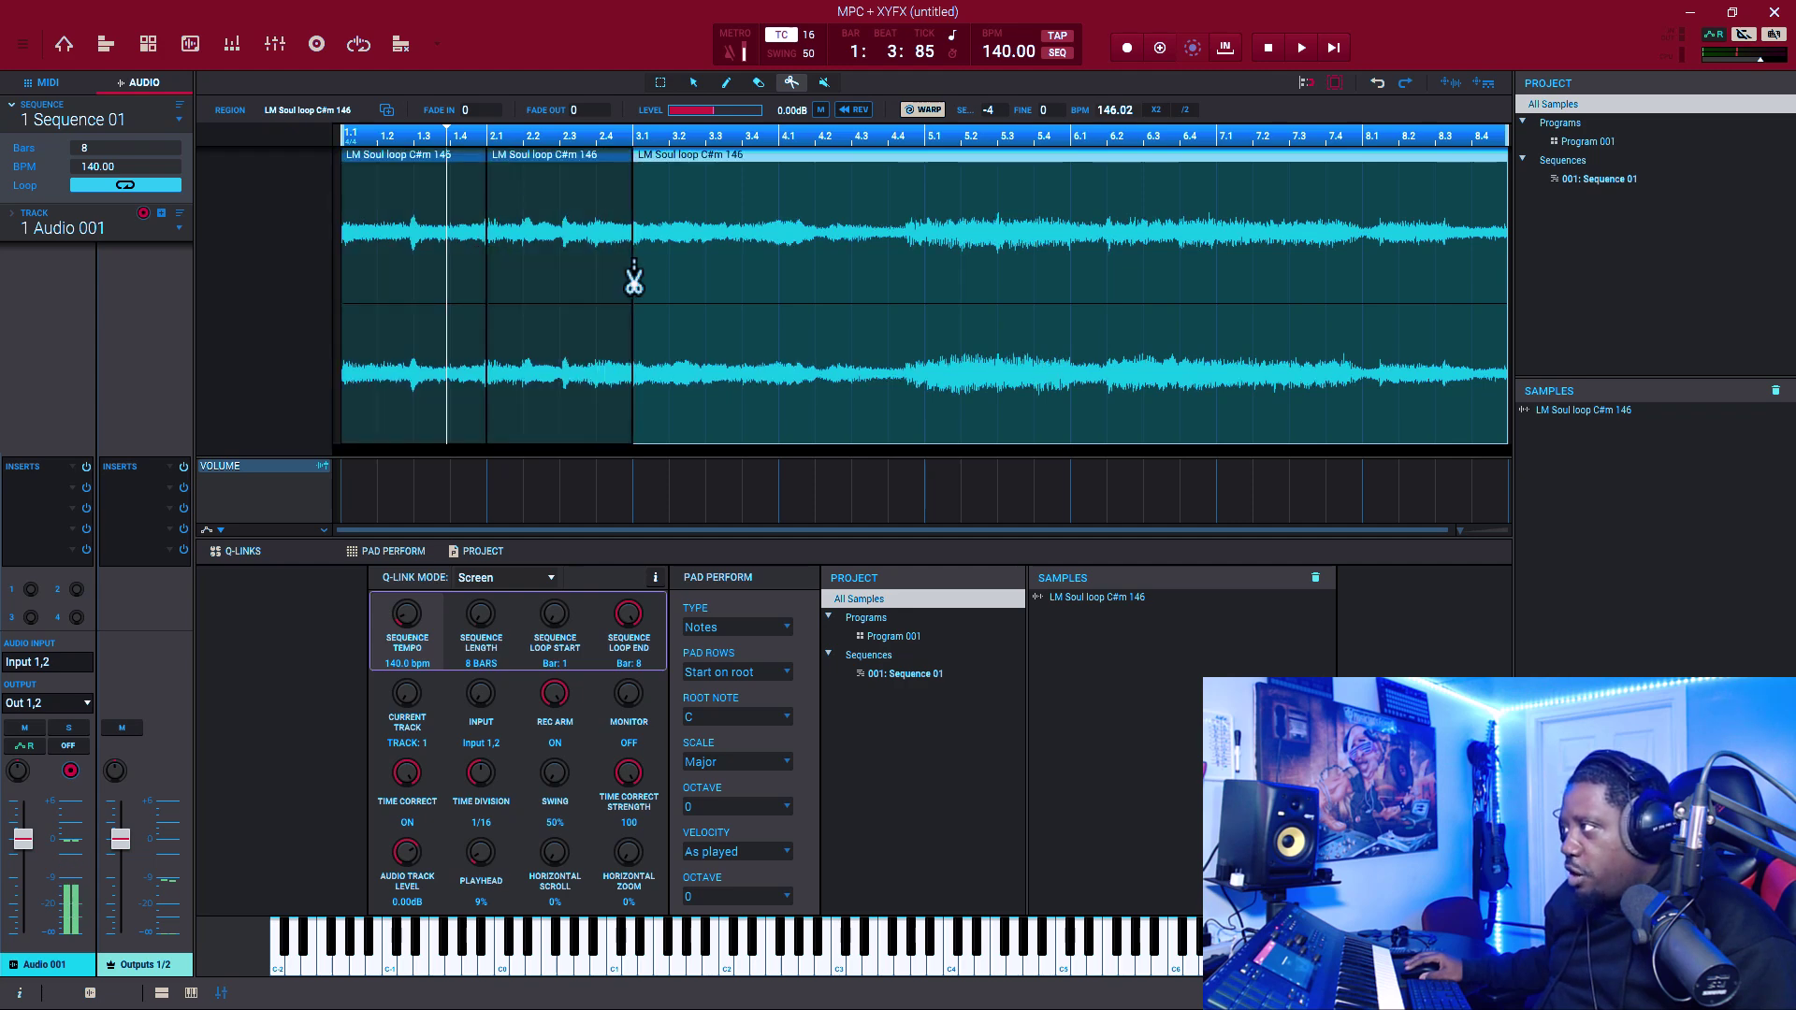
pyautogui.click(782, 295)
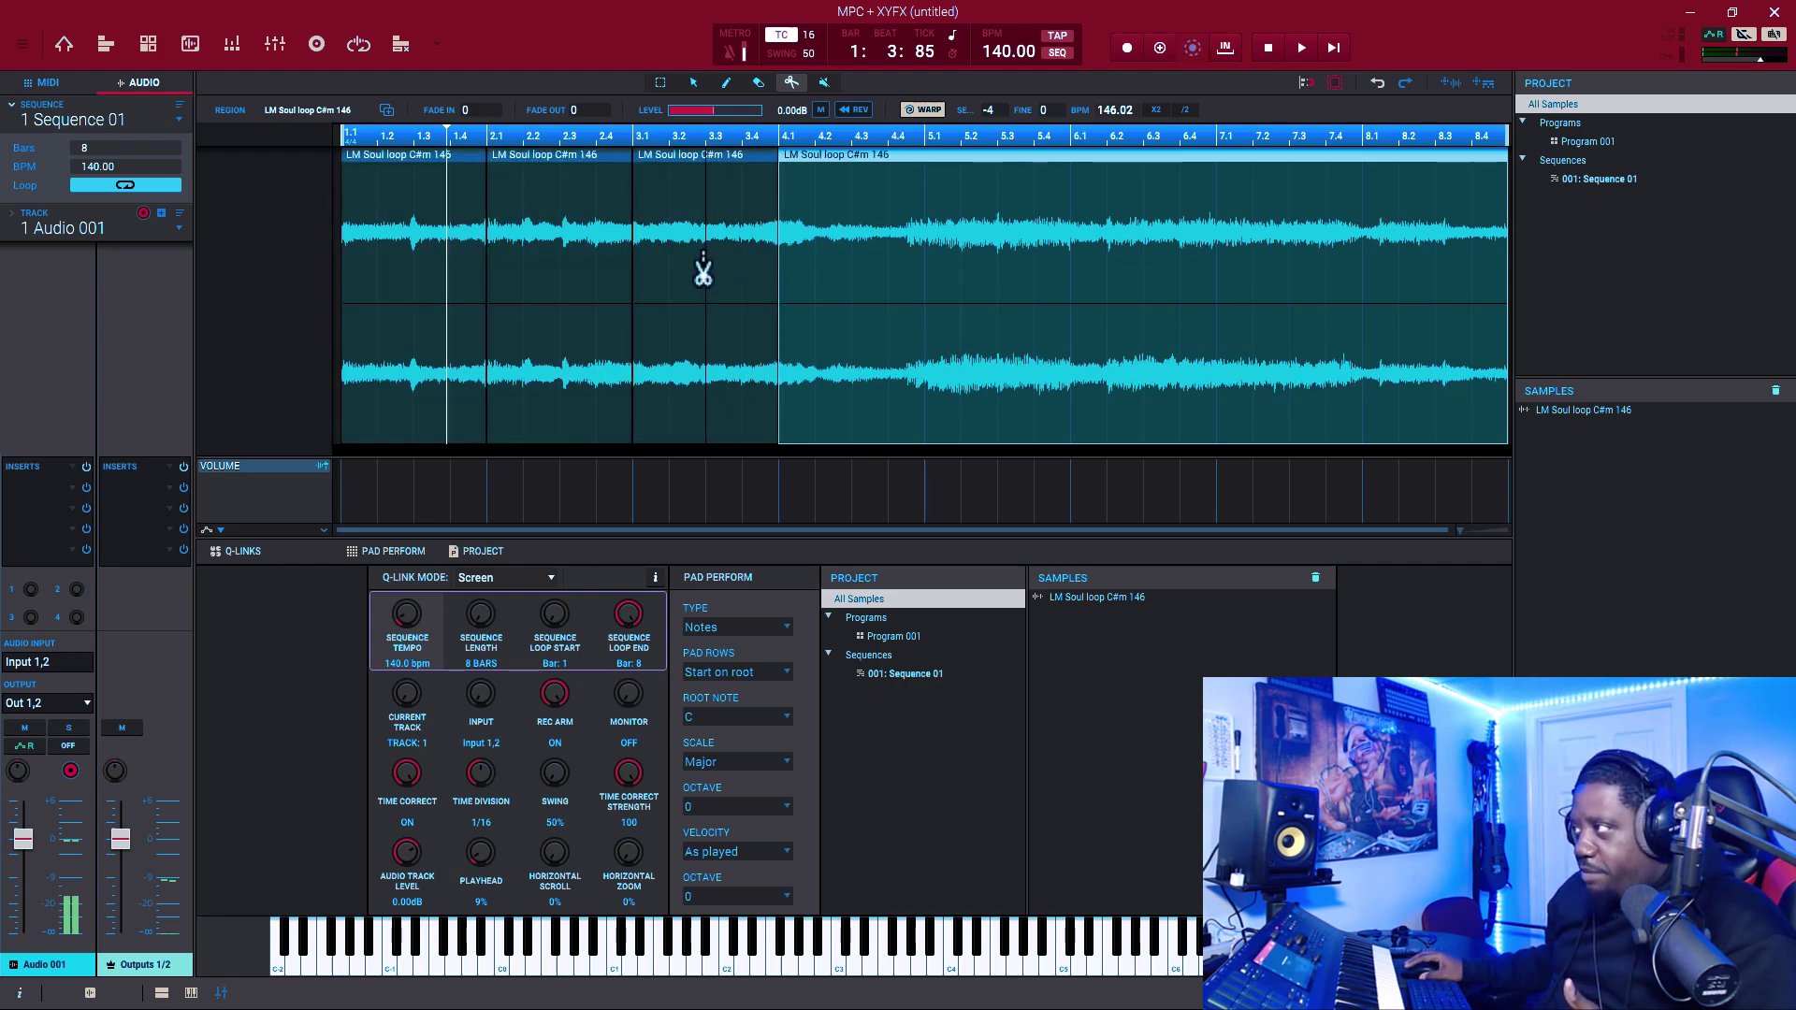
pyautogui.click(924, 247)
pyautogui.click(1071, 261)
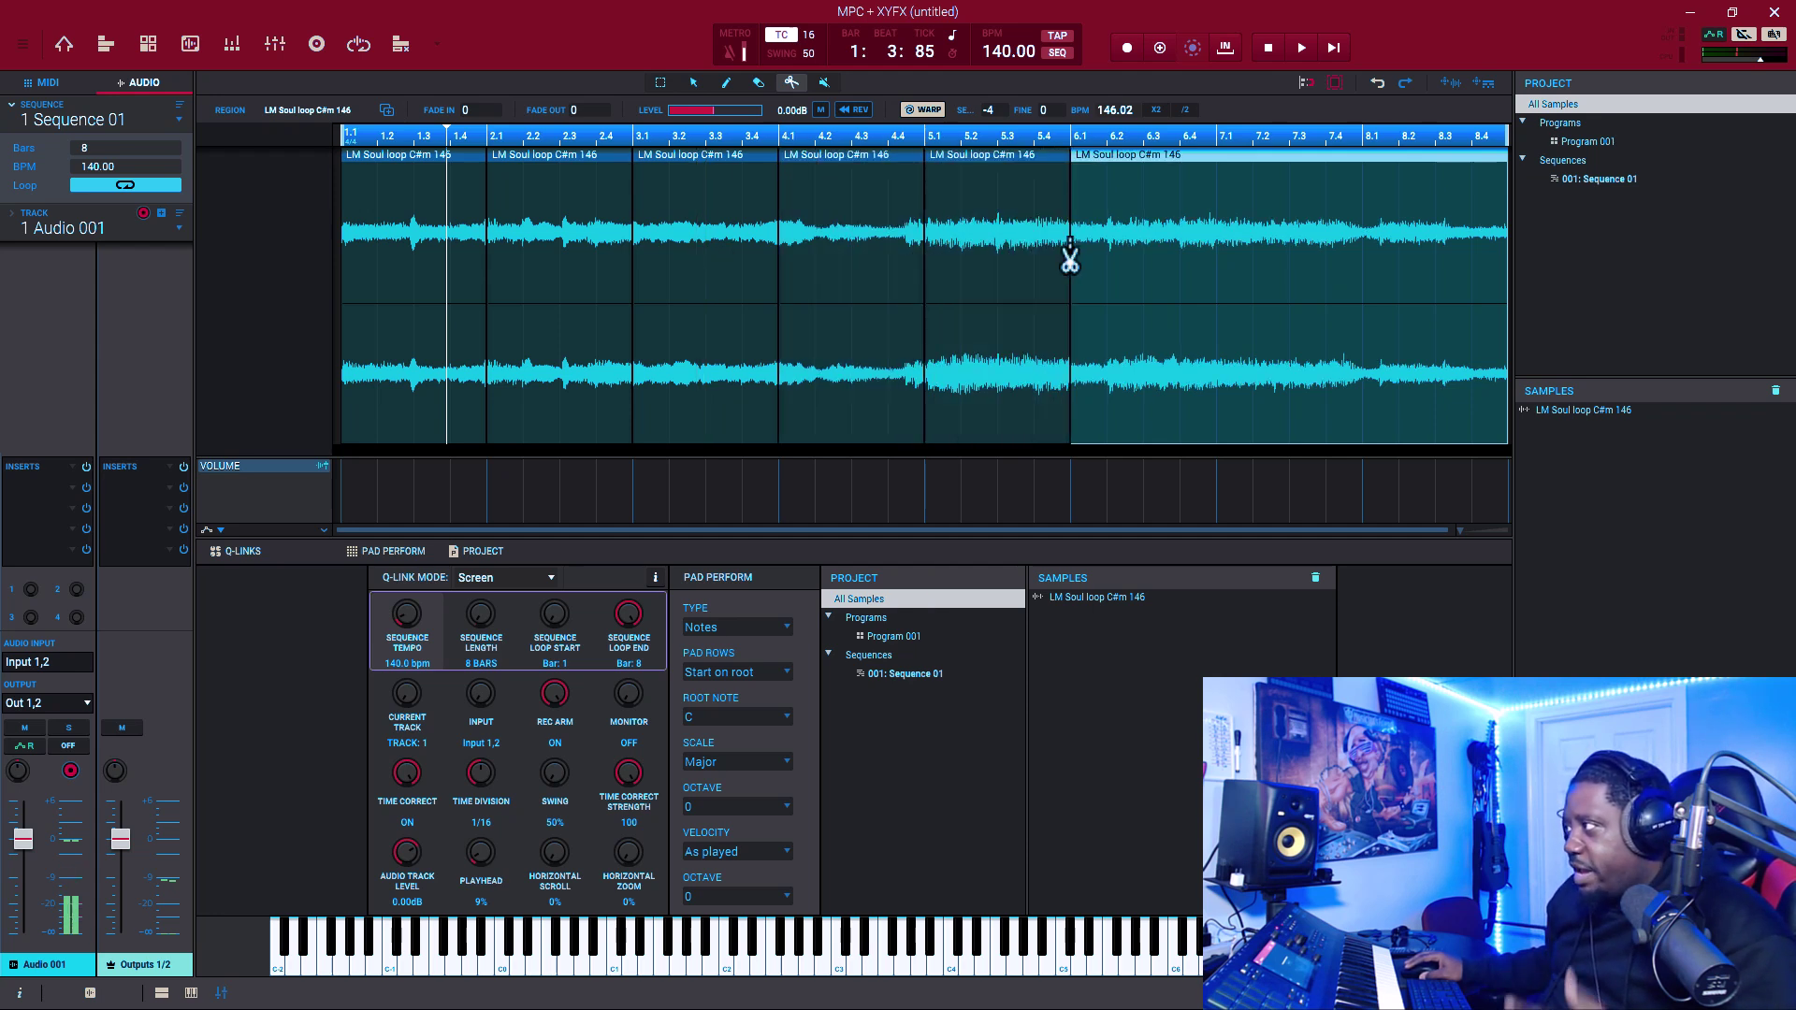
pyautogui.click(1216, 280)
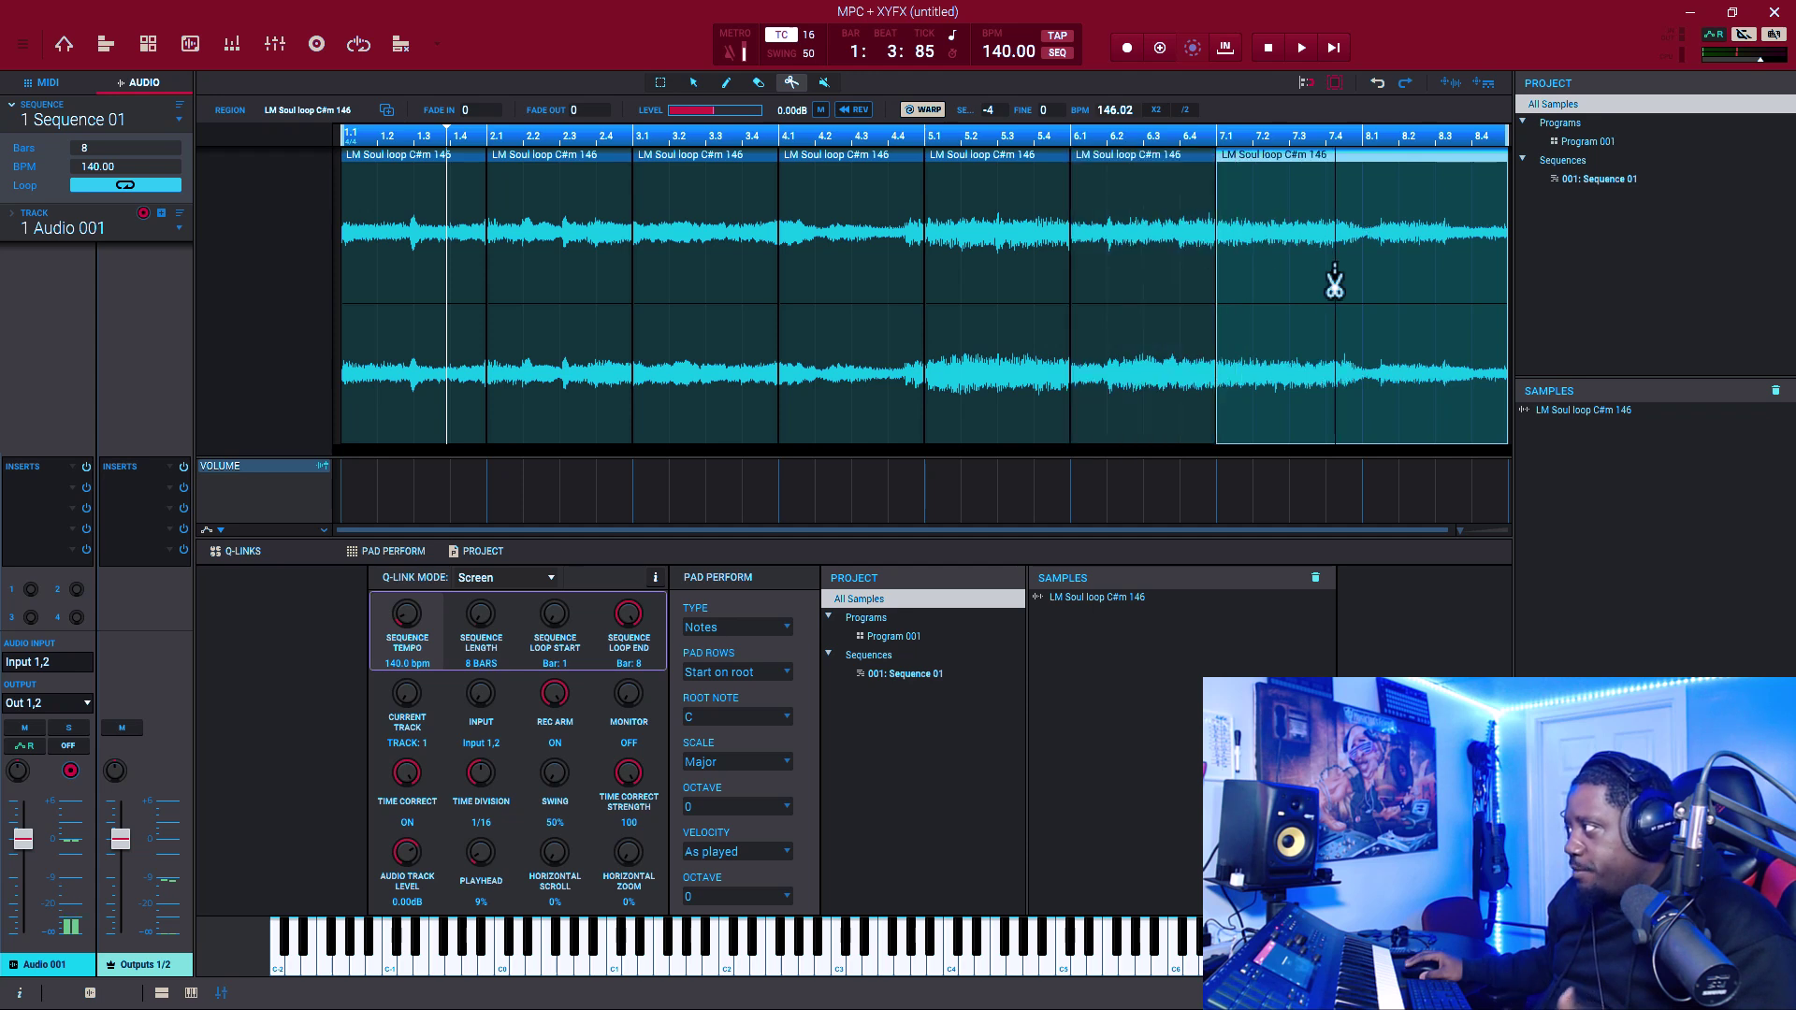
pyautogui.click(1365, 277)
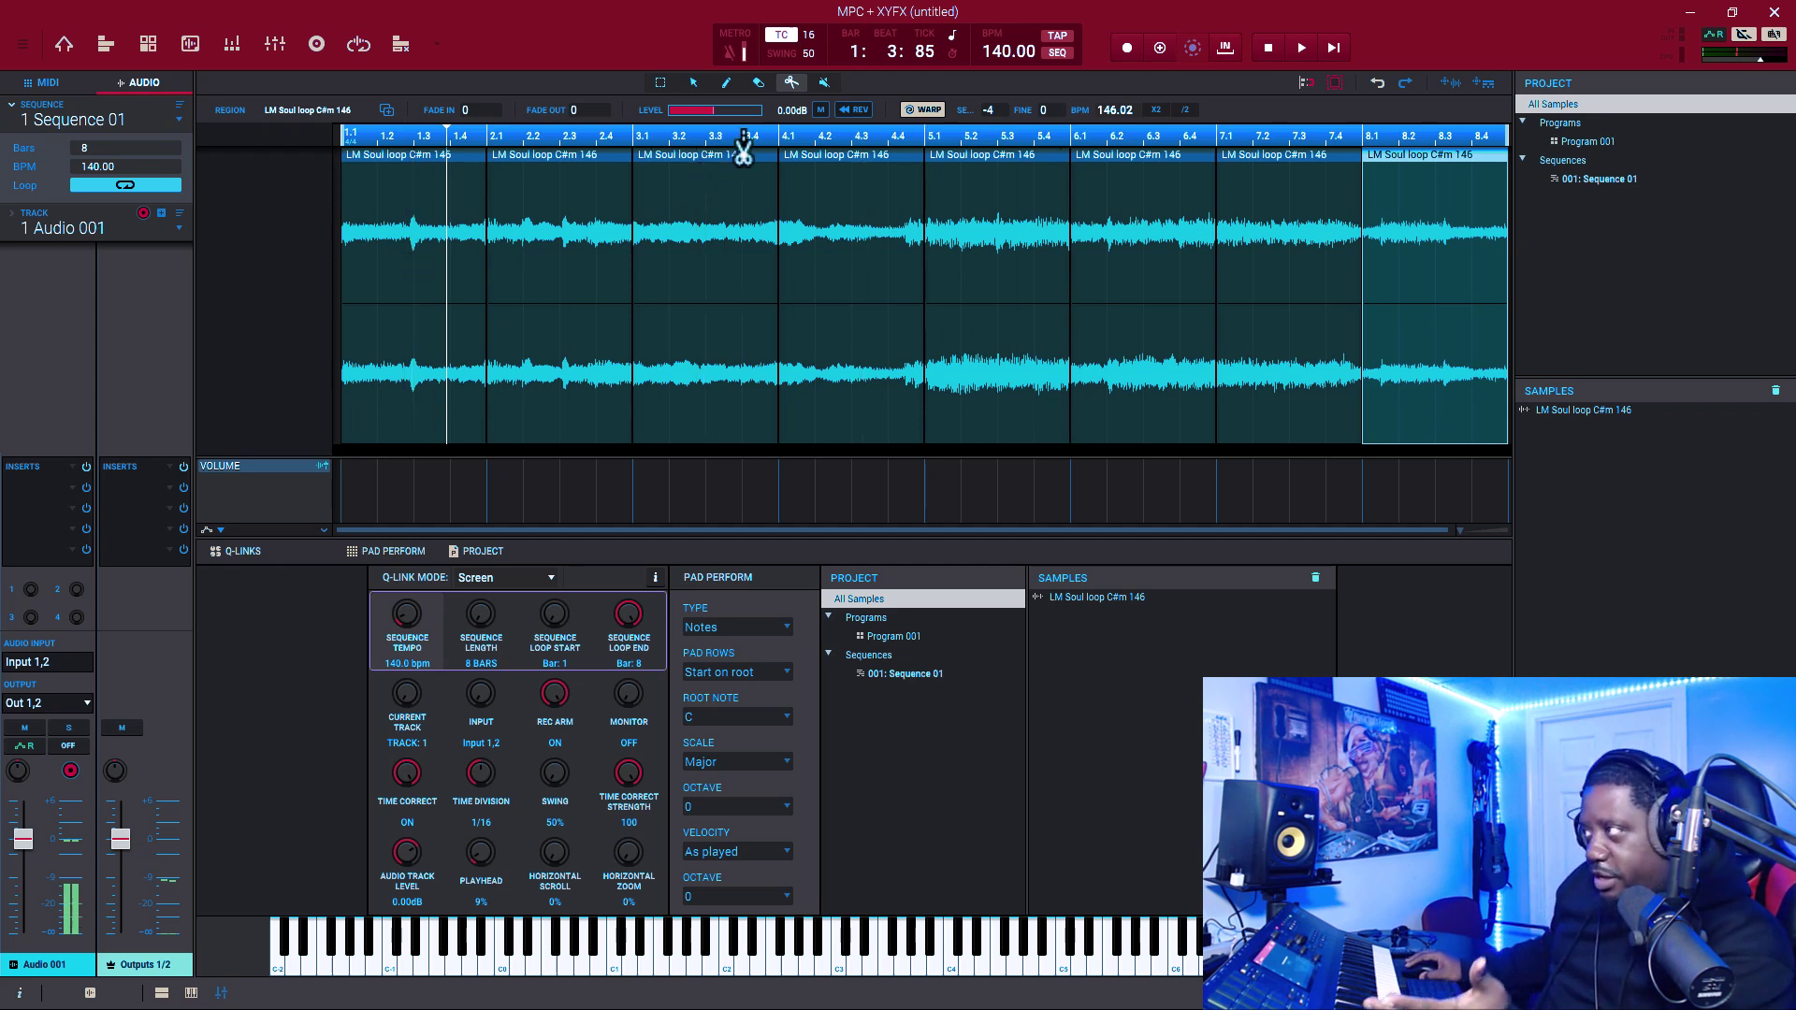
# - Select the one-bar loop regions in turn from bar 1 to bar 8 to show that each is a separate chop
pyautogui.click(695, 85)
pyautogui.click(459, 198)
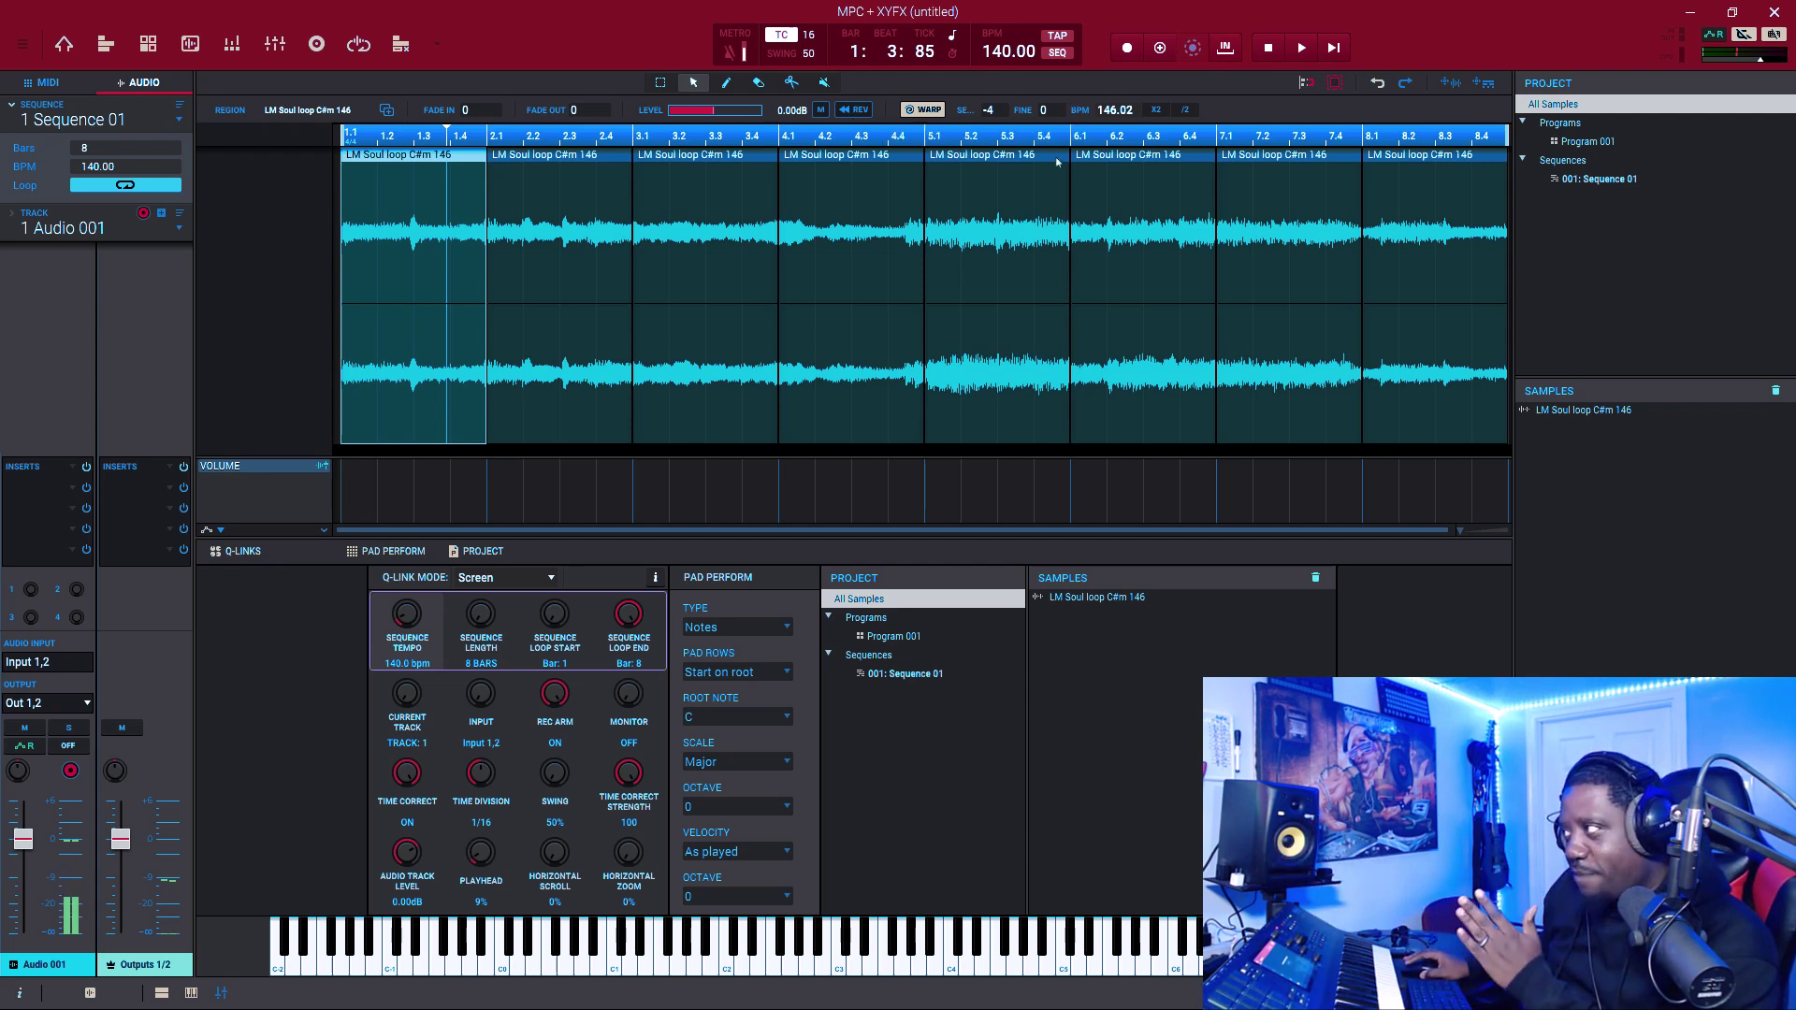
pyautogui.click(524, 181)
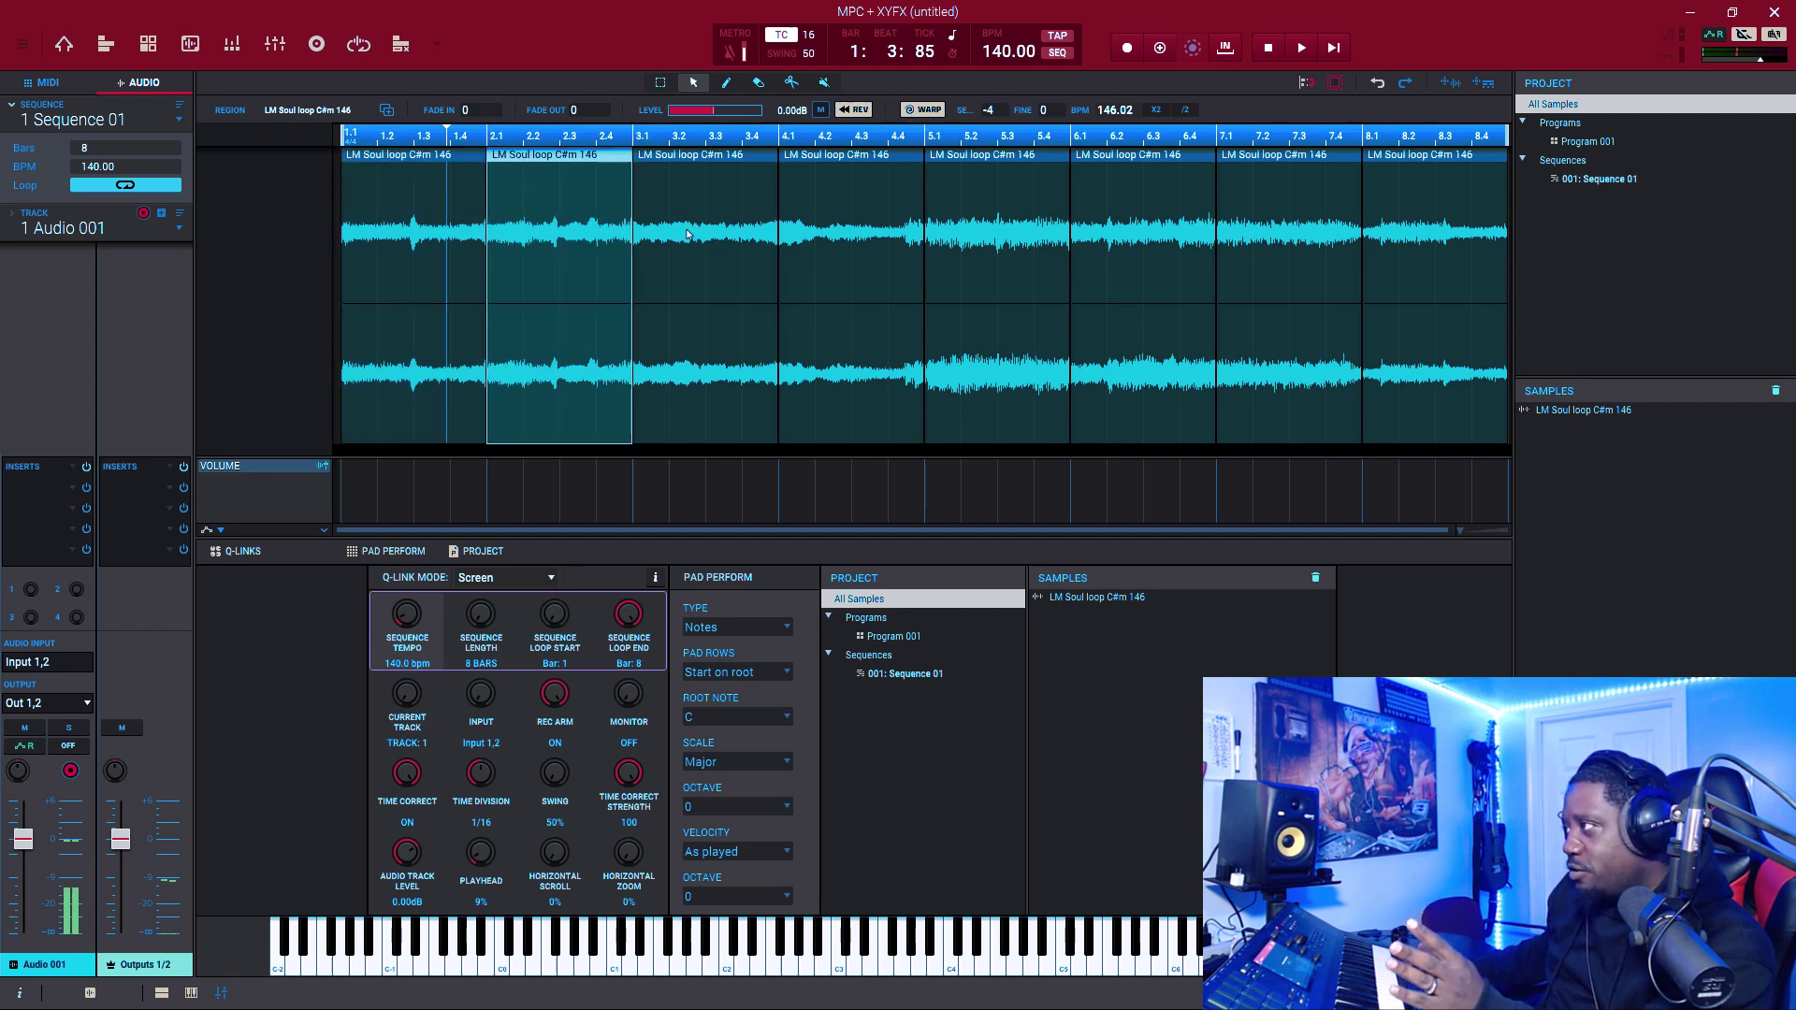
pyautogui.press('Right')
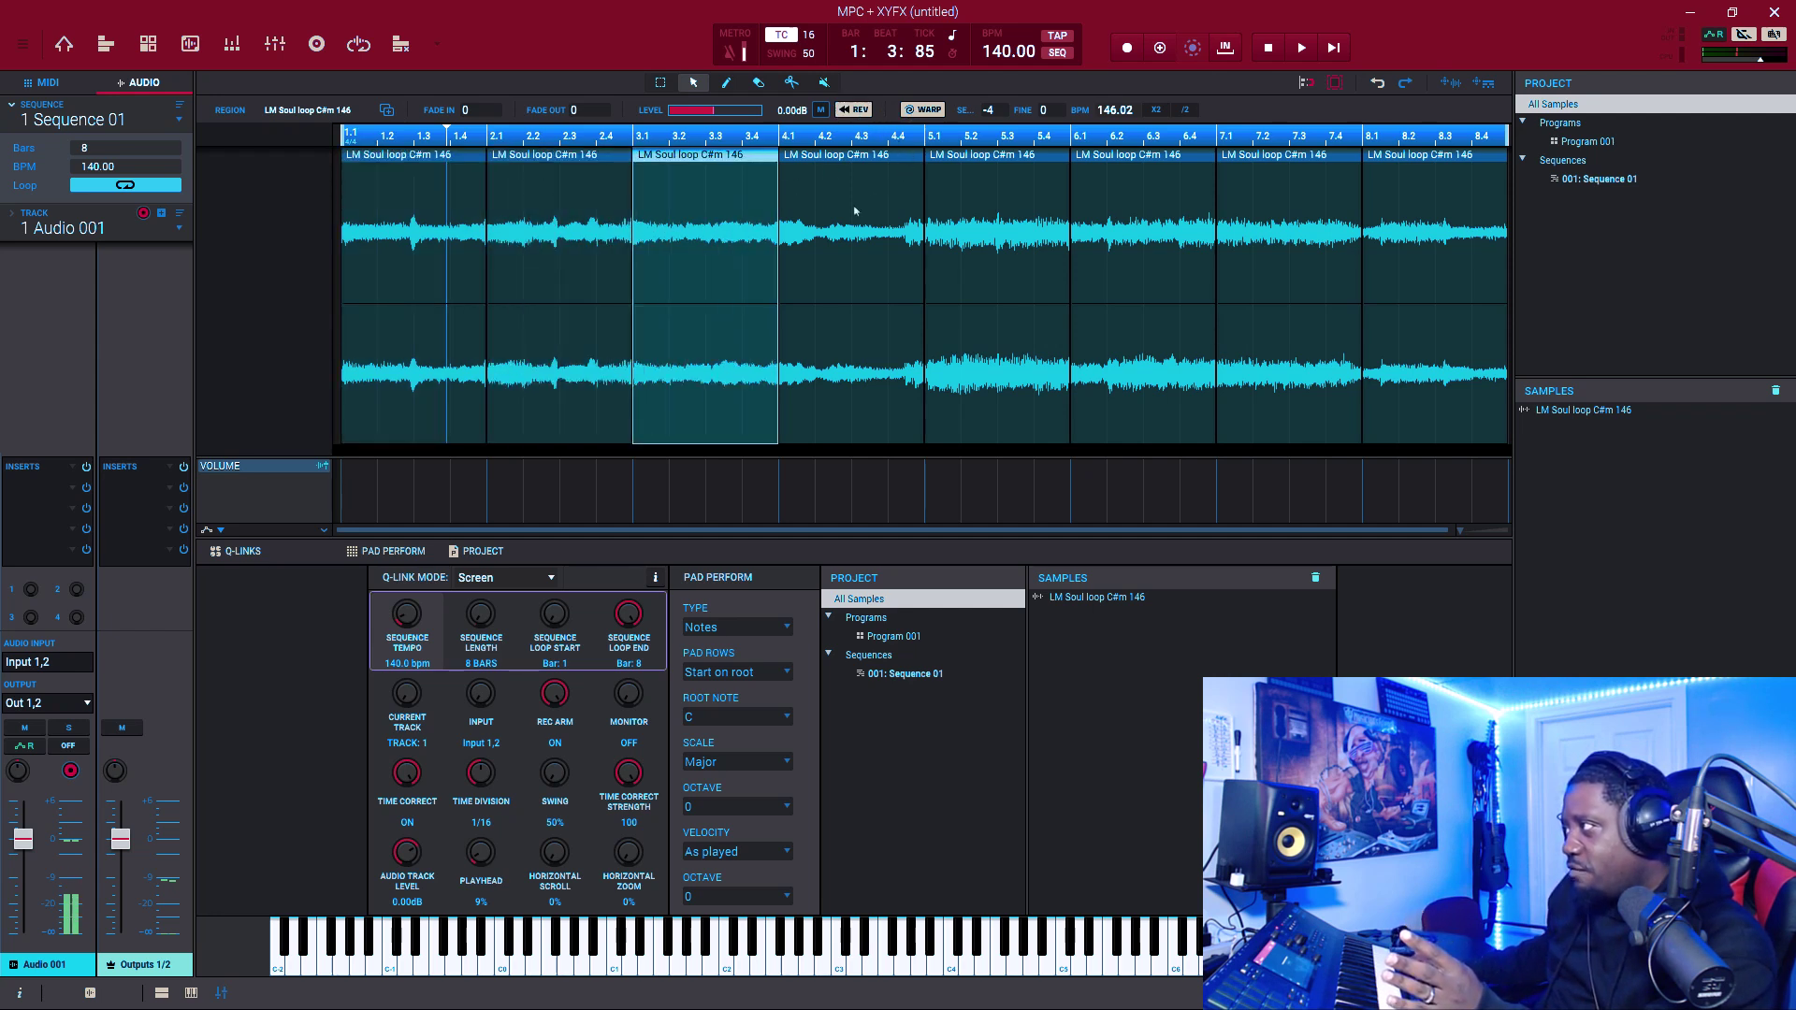
pyautogui.click(882, 151)
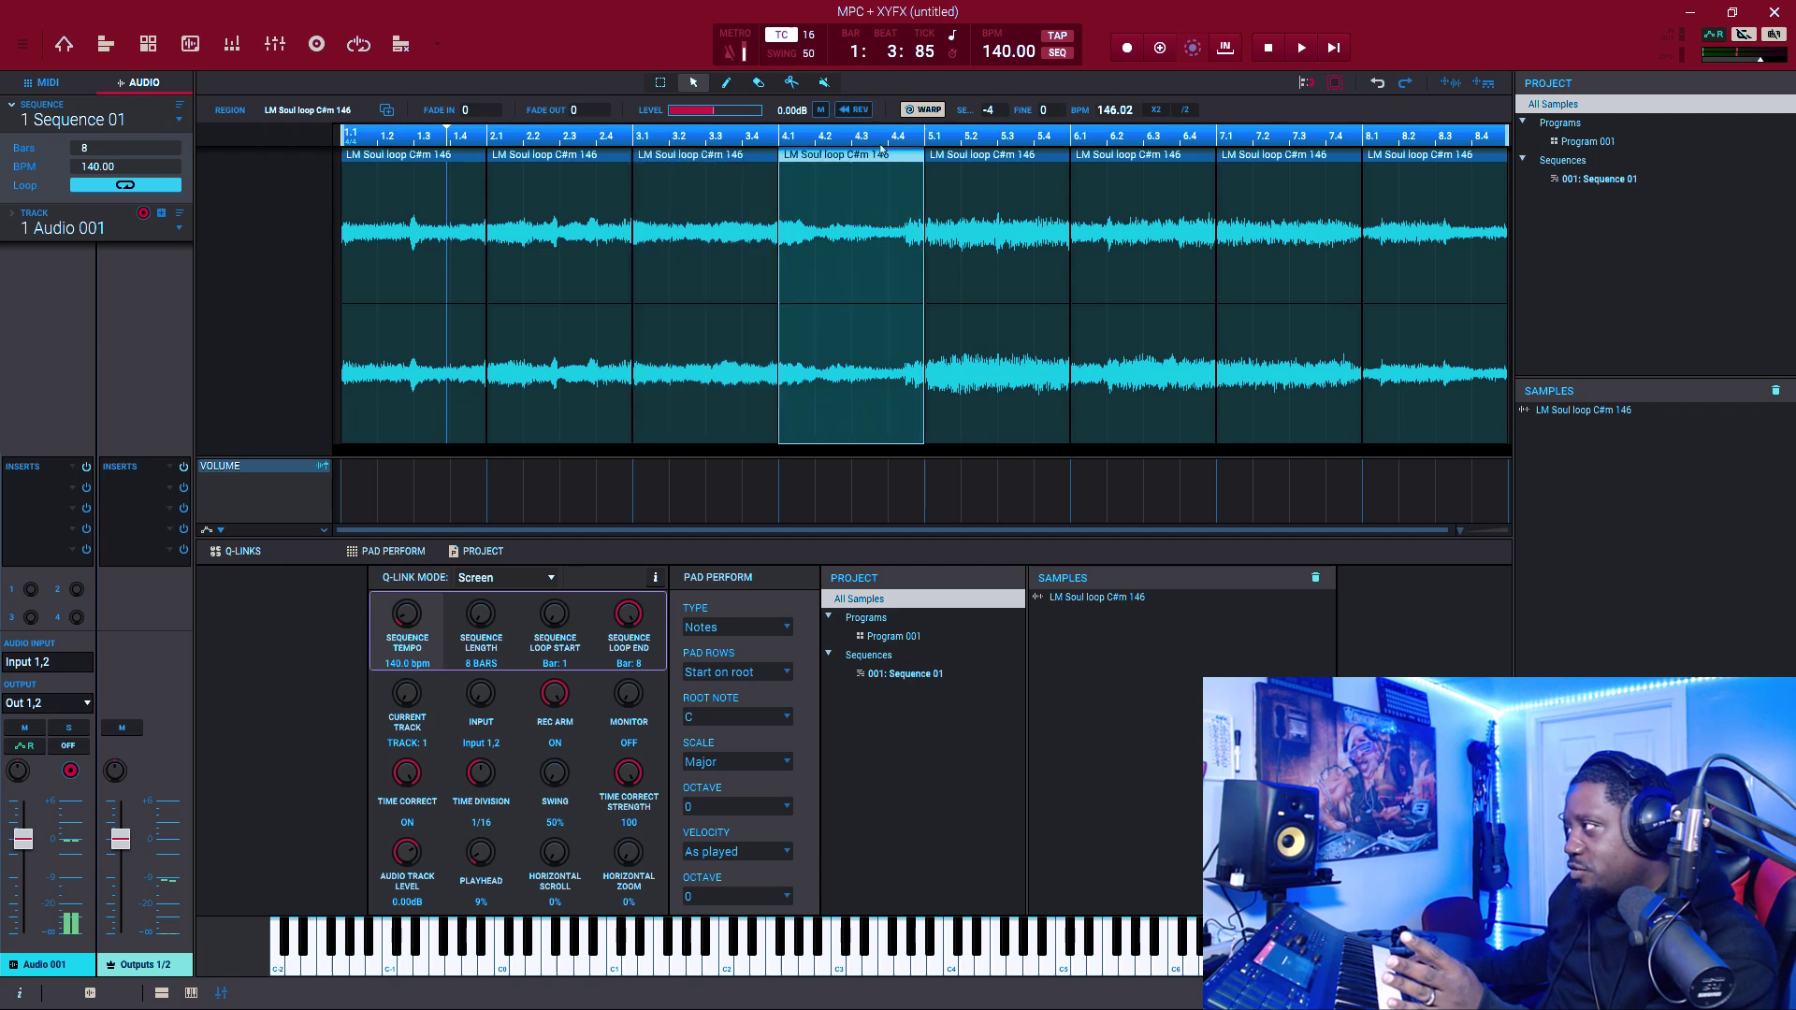
pyautogui.click(964, 180)
pyautogui.click(855, 110)
pyautogui.click(1127, 194)
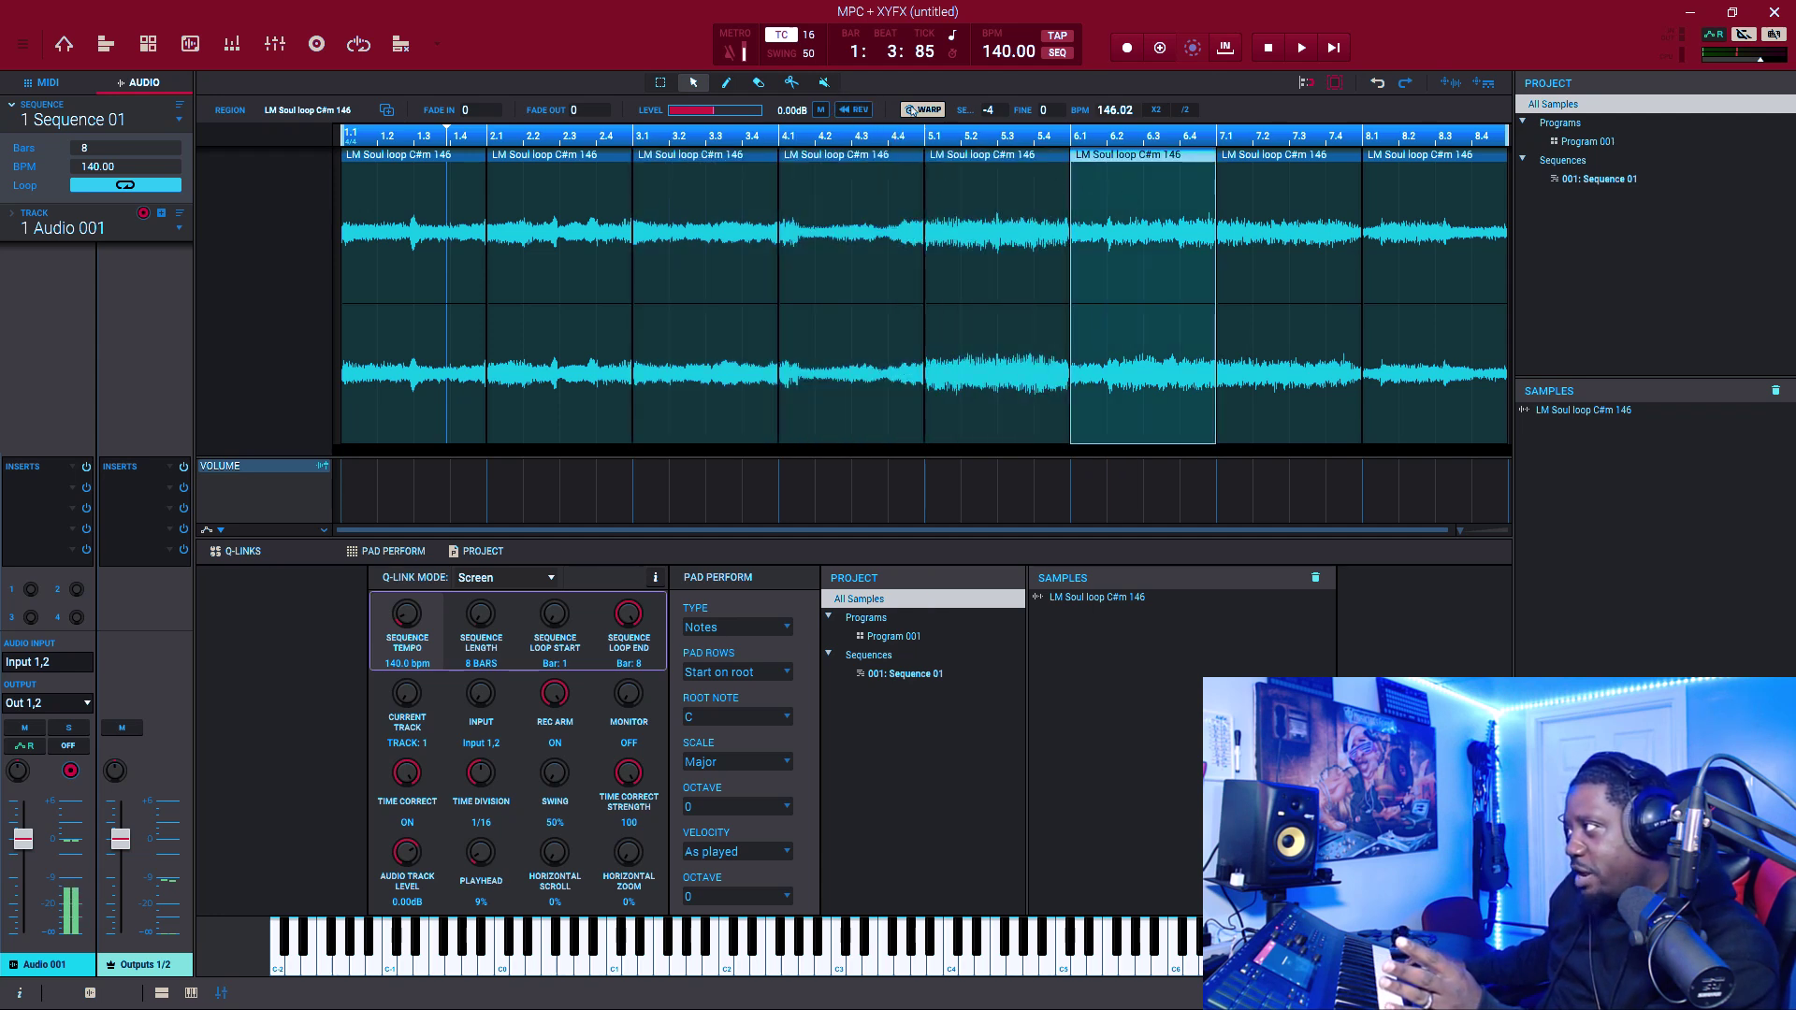
pyautogui.click(855, 111)
pyautogui.click(1265, 187)
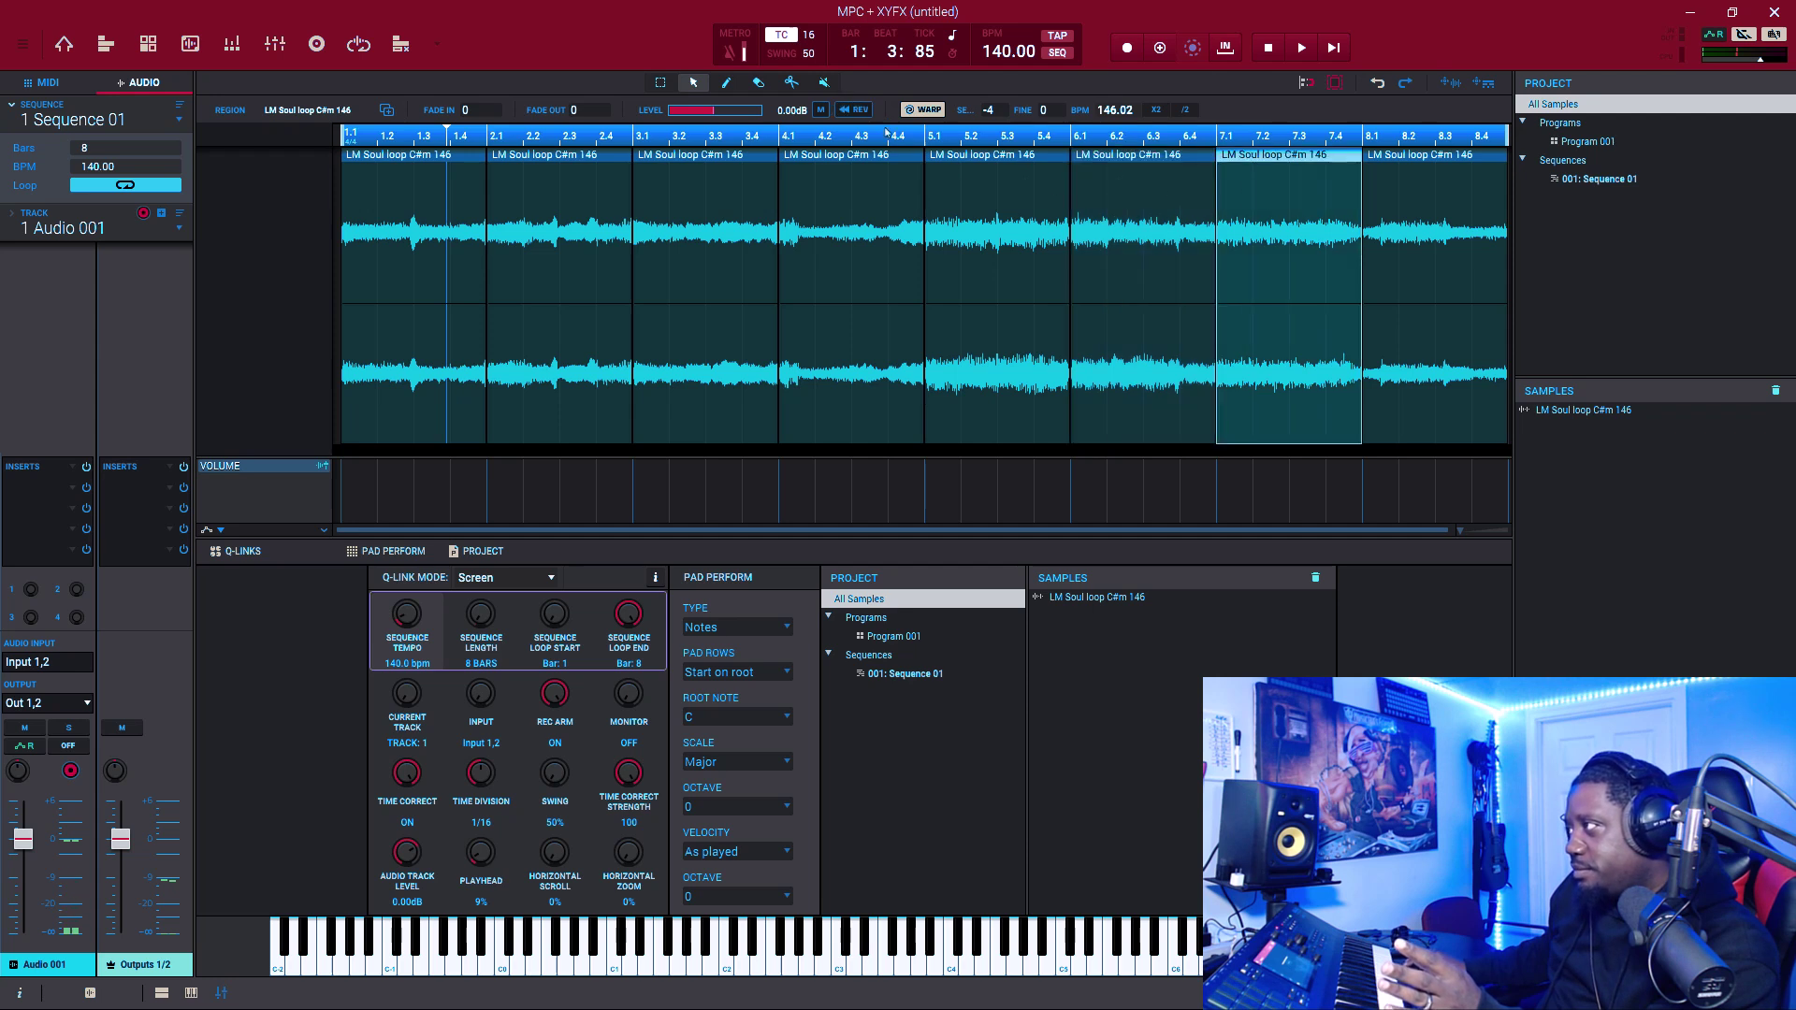
pyautogui.click(1403, 213)
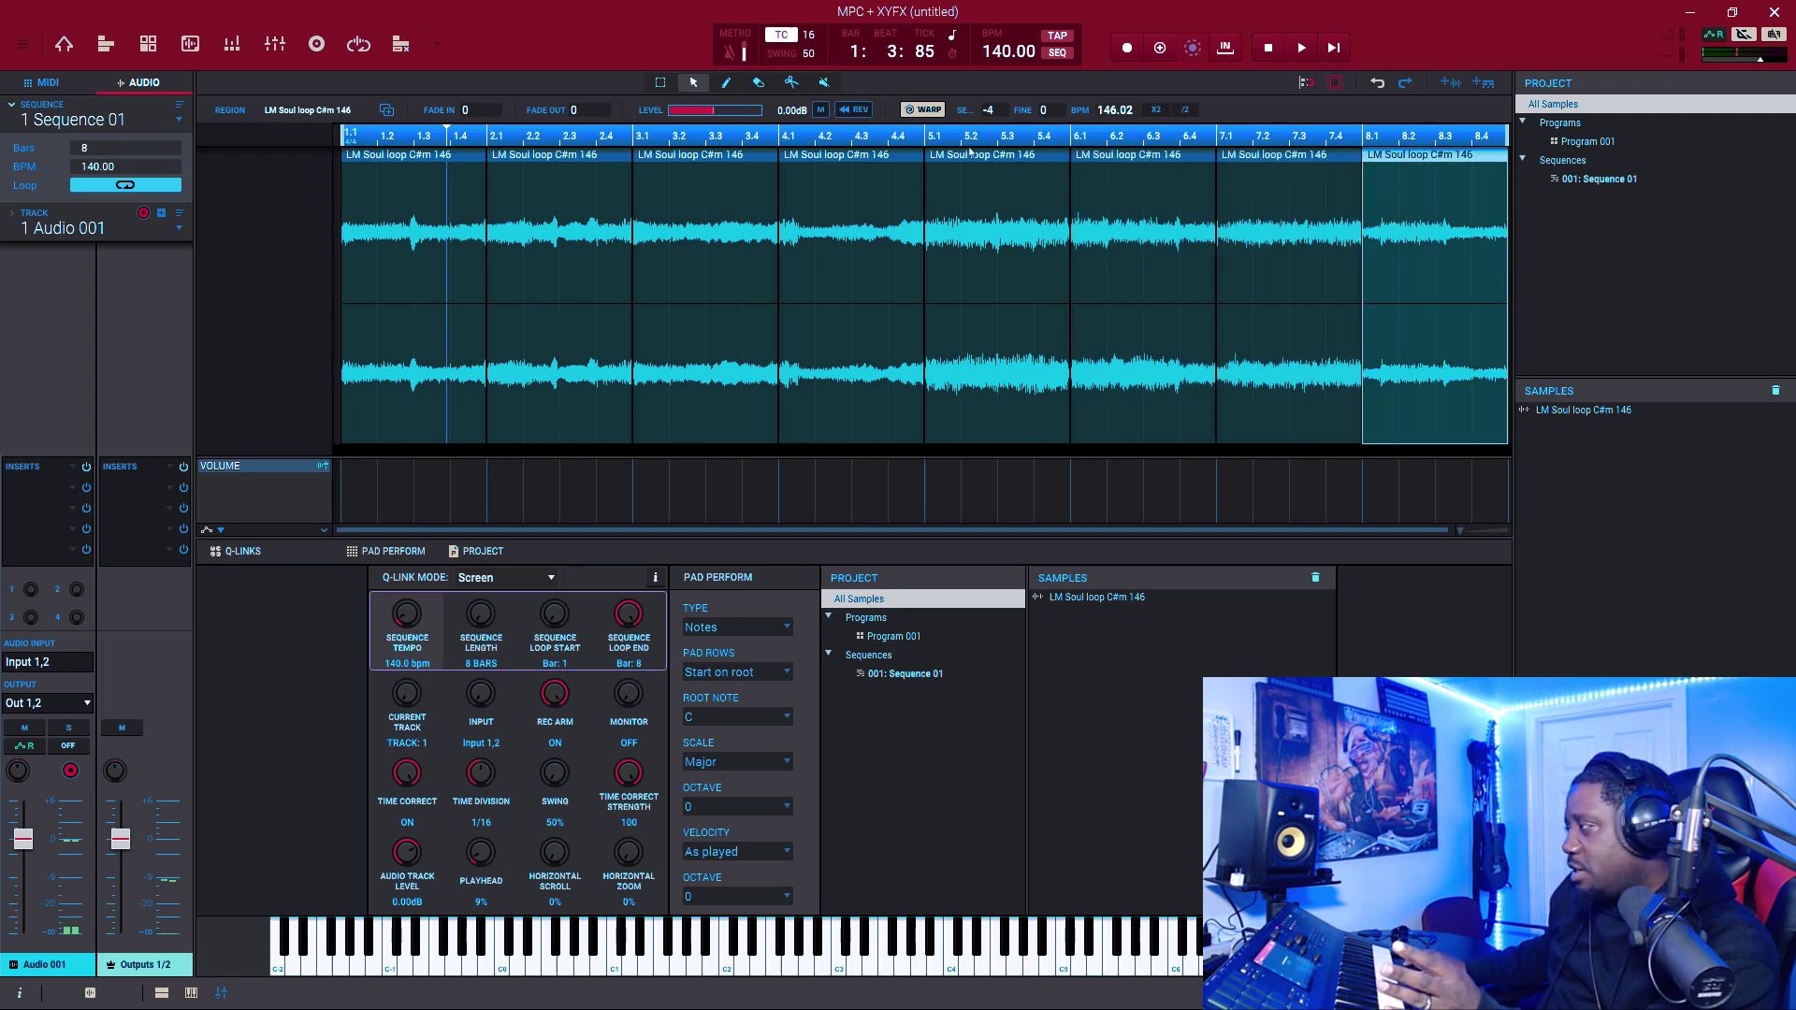
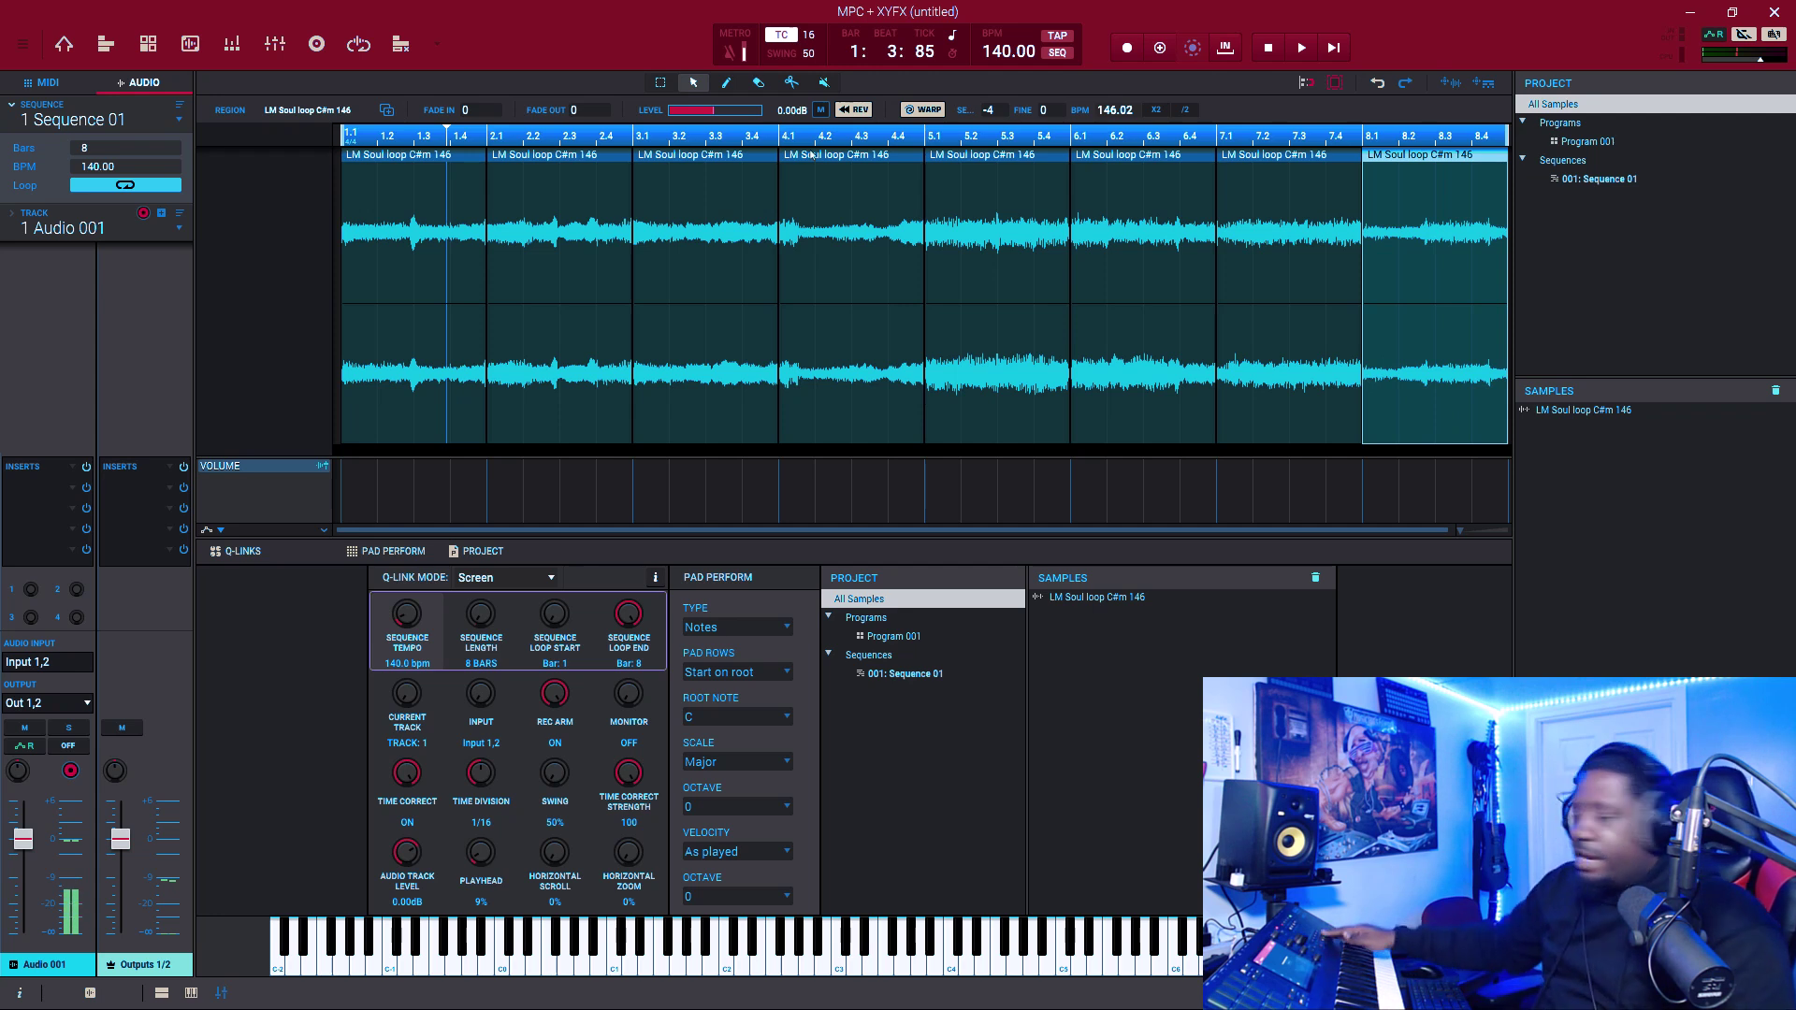
# - Play the sequence to audition the chopped regions, select the bar 1 region, and stop playback
pyautogui.press('space')
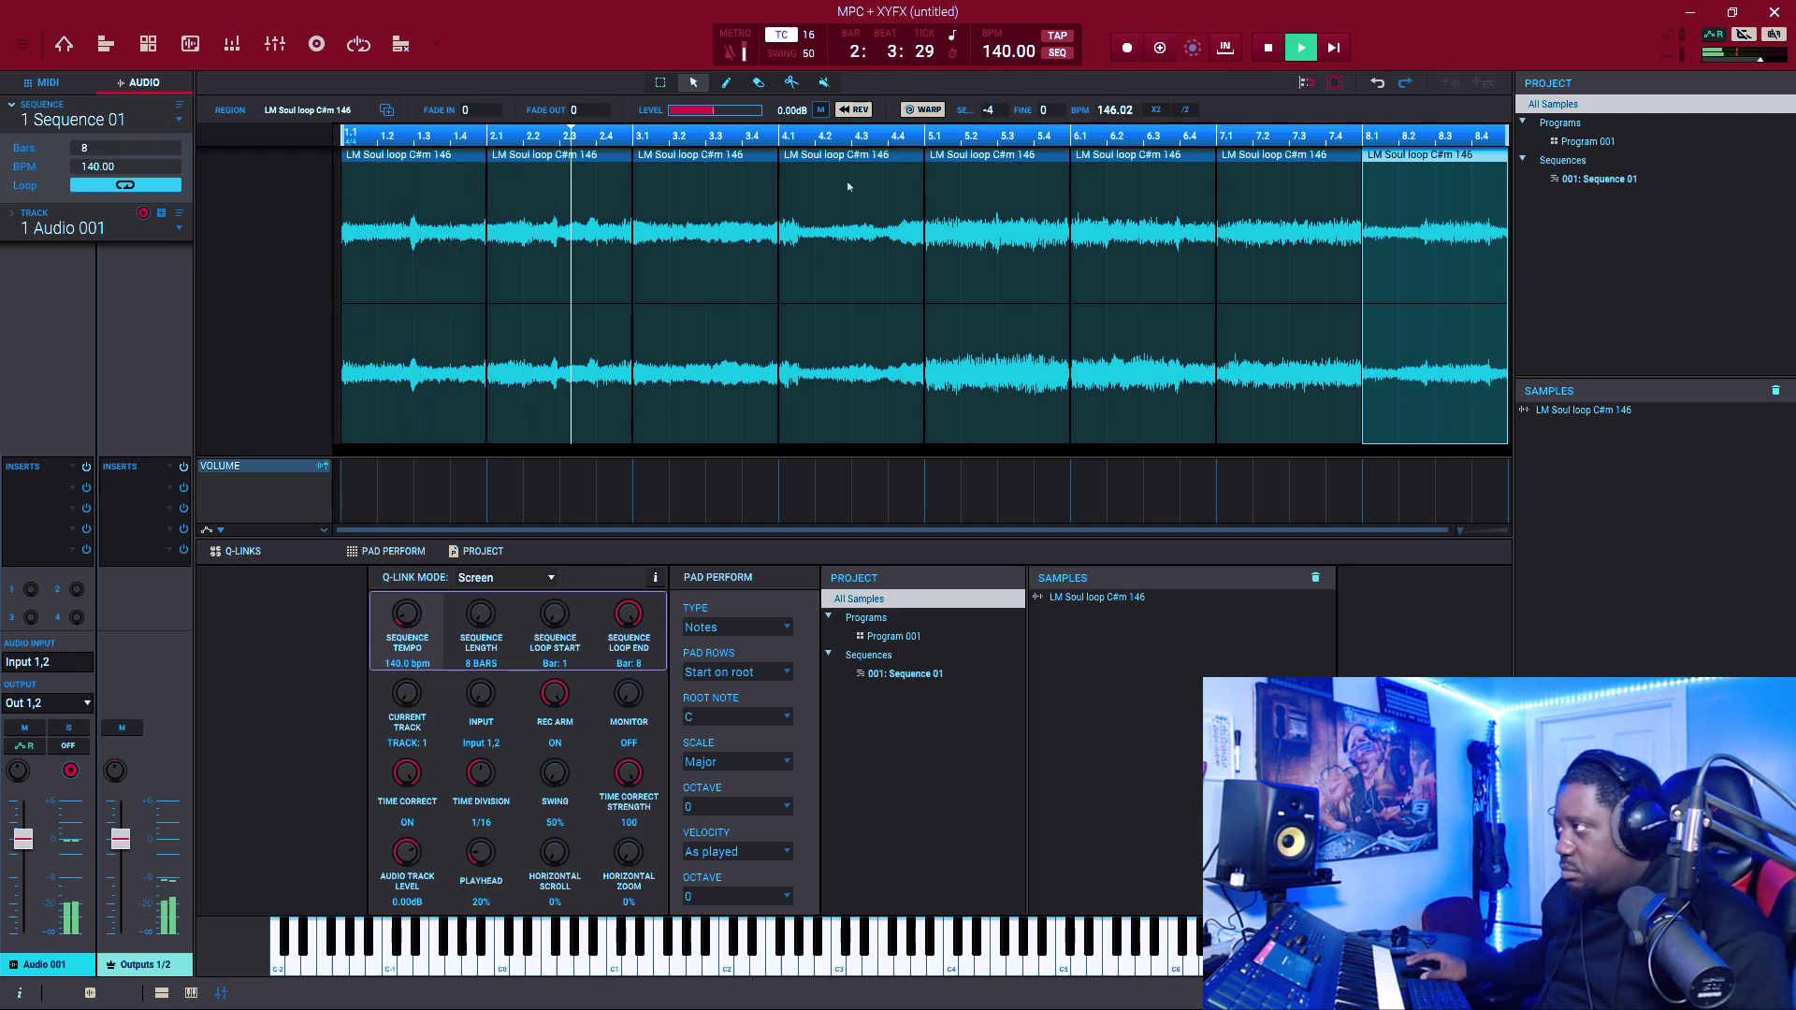
pyautogui.click(429, 178)
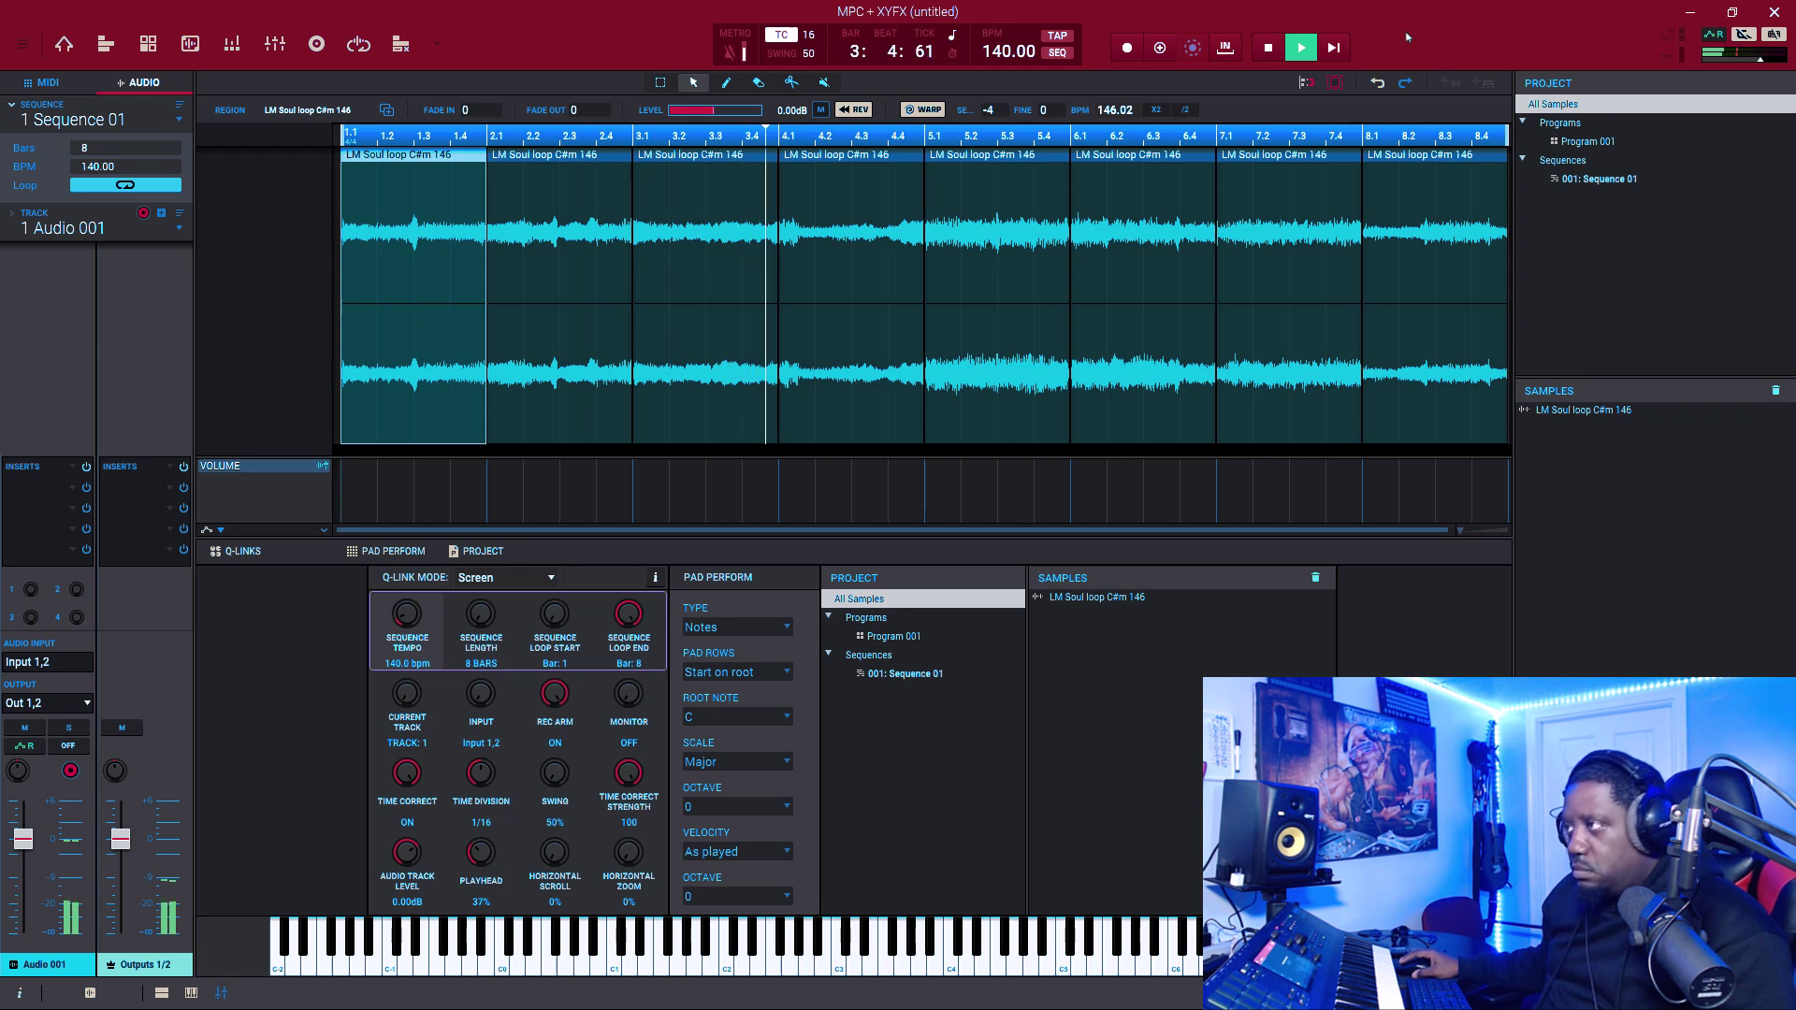
pyautogui.press('space')
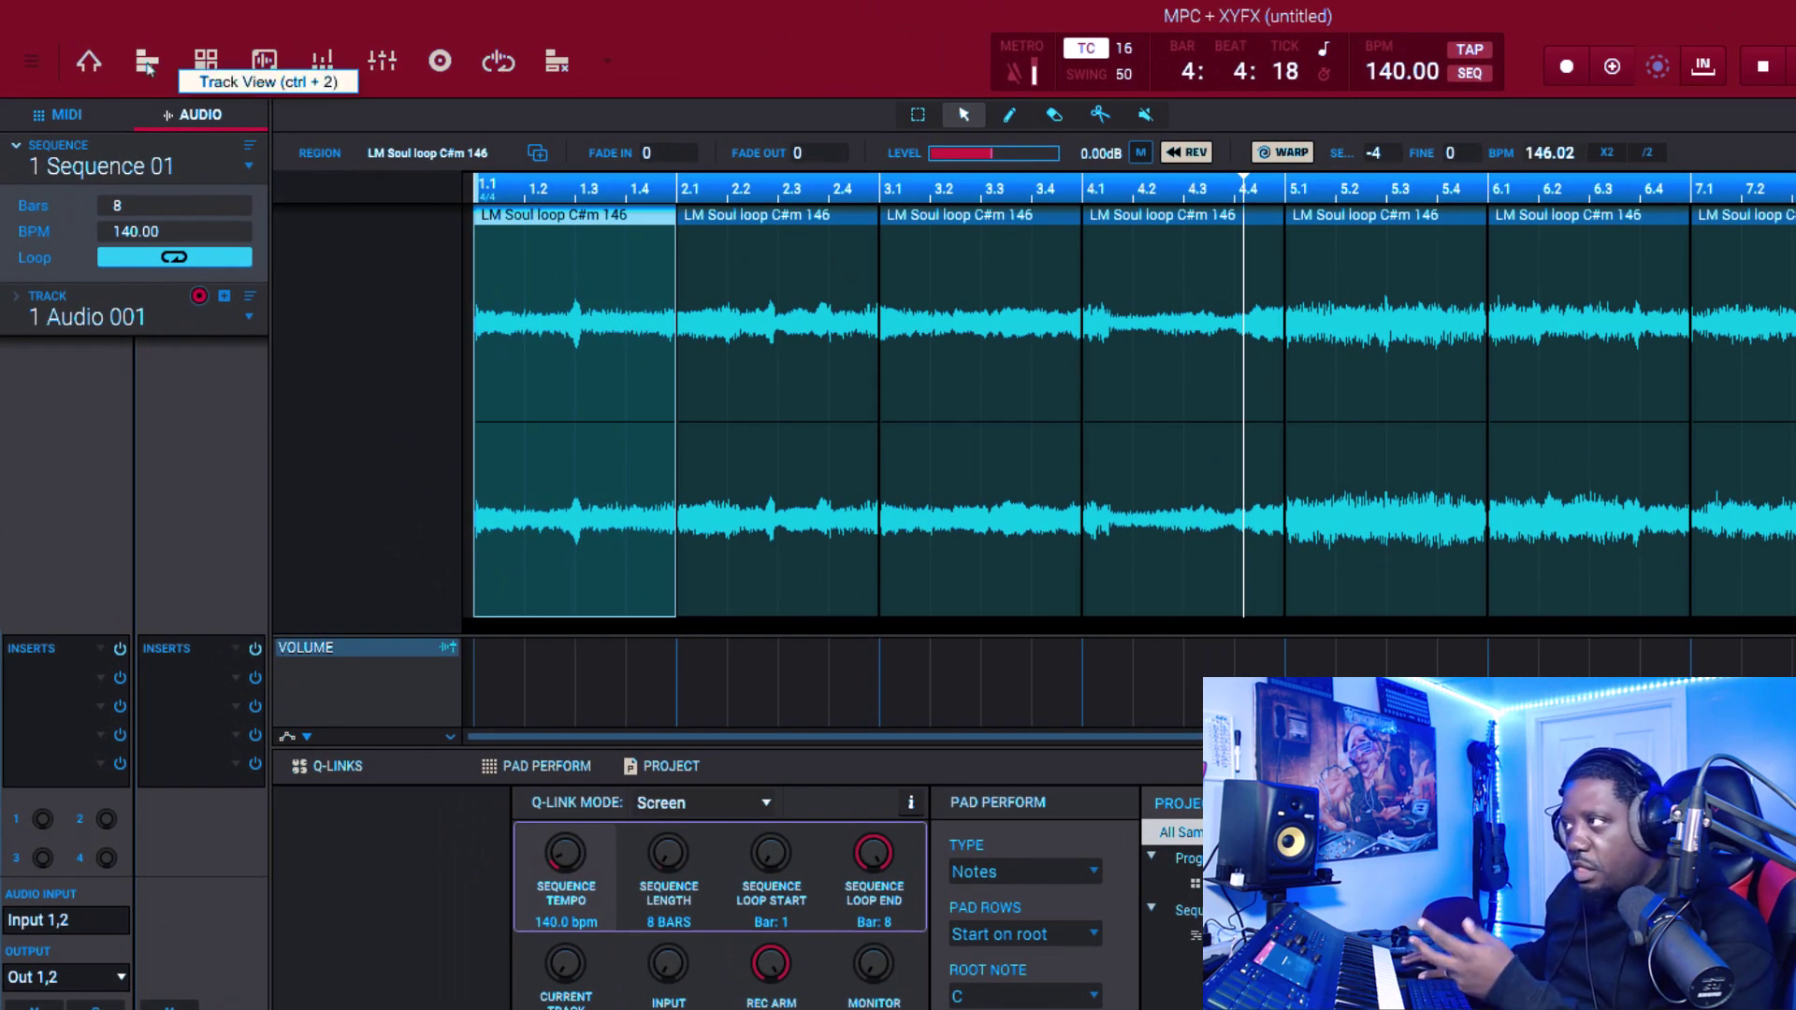
# - Show all tracks in Track View and add a second audio track below Audio 001
pyautogui.click(147, 62)
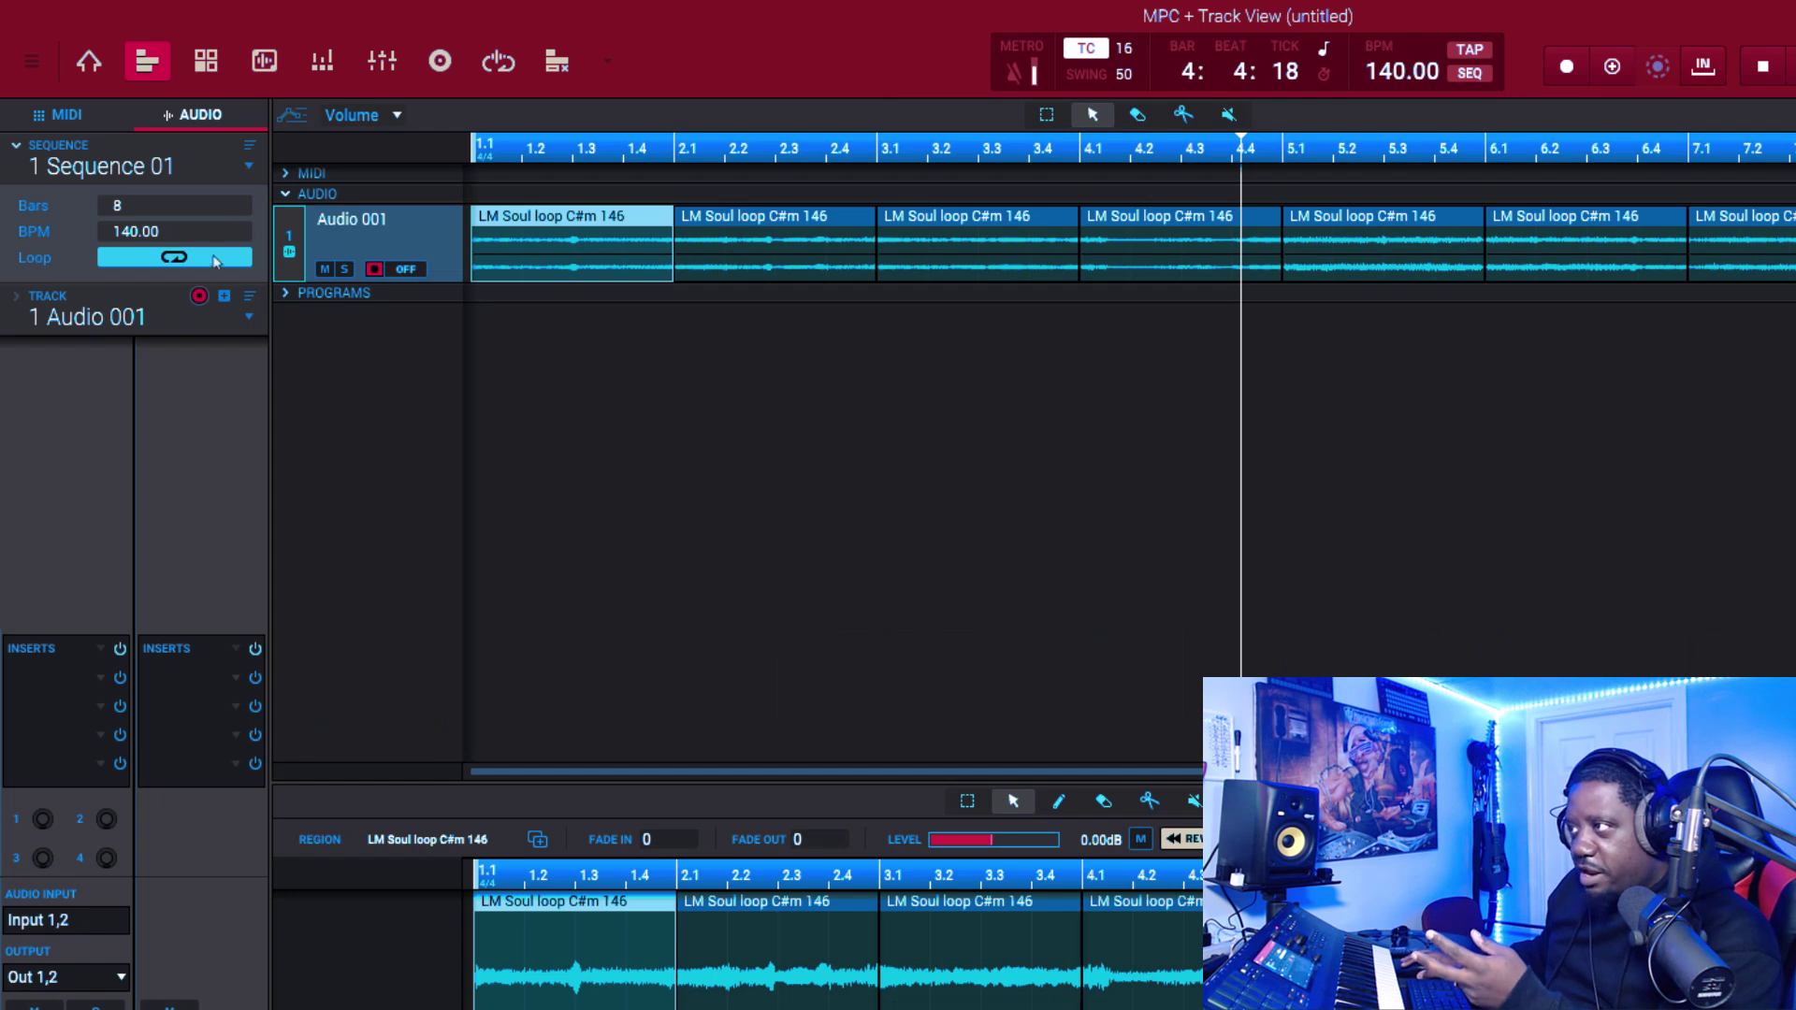
pyautogui.click(226, 297)
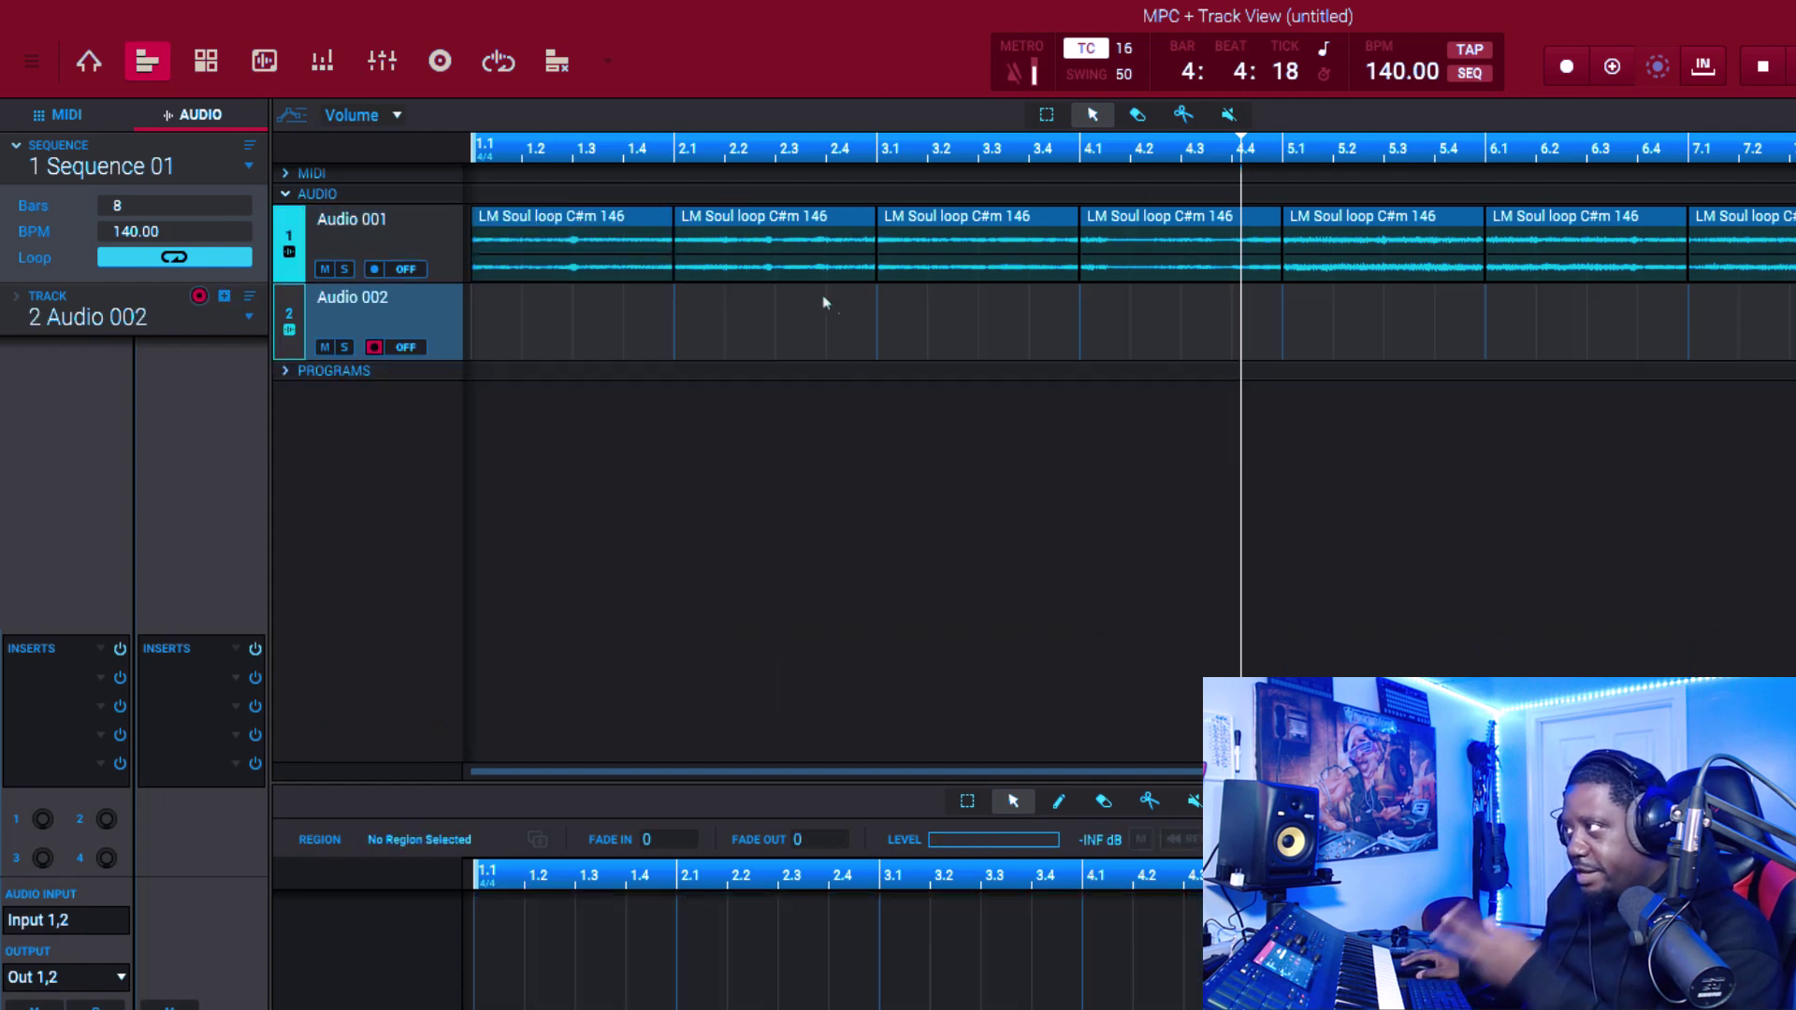
# - Try moving individual one-bar regions from Audio 001 down to Audio 002 and return them to their original places
pyautogui.moveTo(830, 243); pyautogui.dragTo(835, 339)
pyautogui.moveTo(610, 246); pyautogui.dragTo(803, 252)
pyautogui.moveTo(804, 327); pyautogui.dragTo(610, 252)
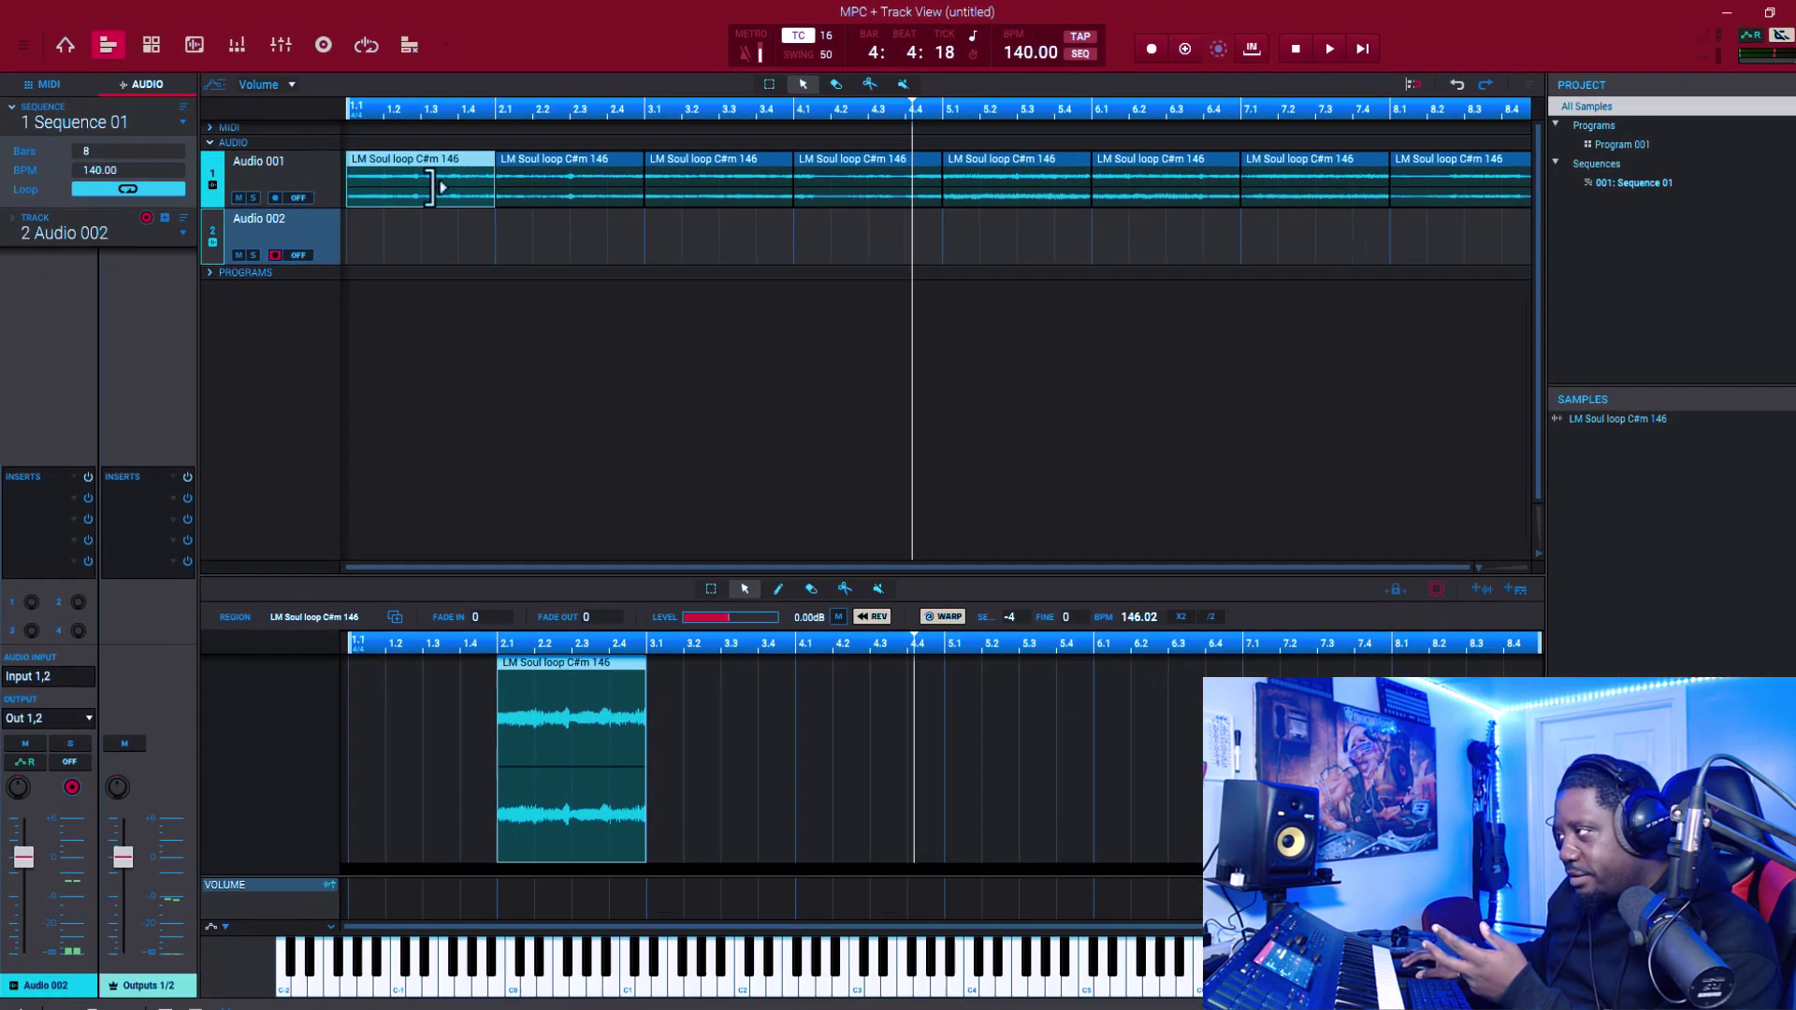
pyautogui.click(510, 116)
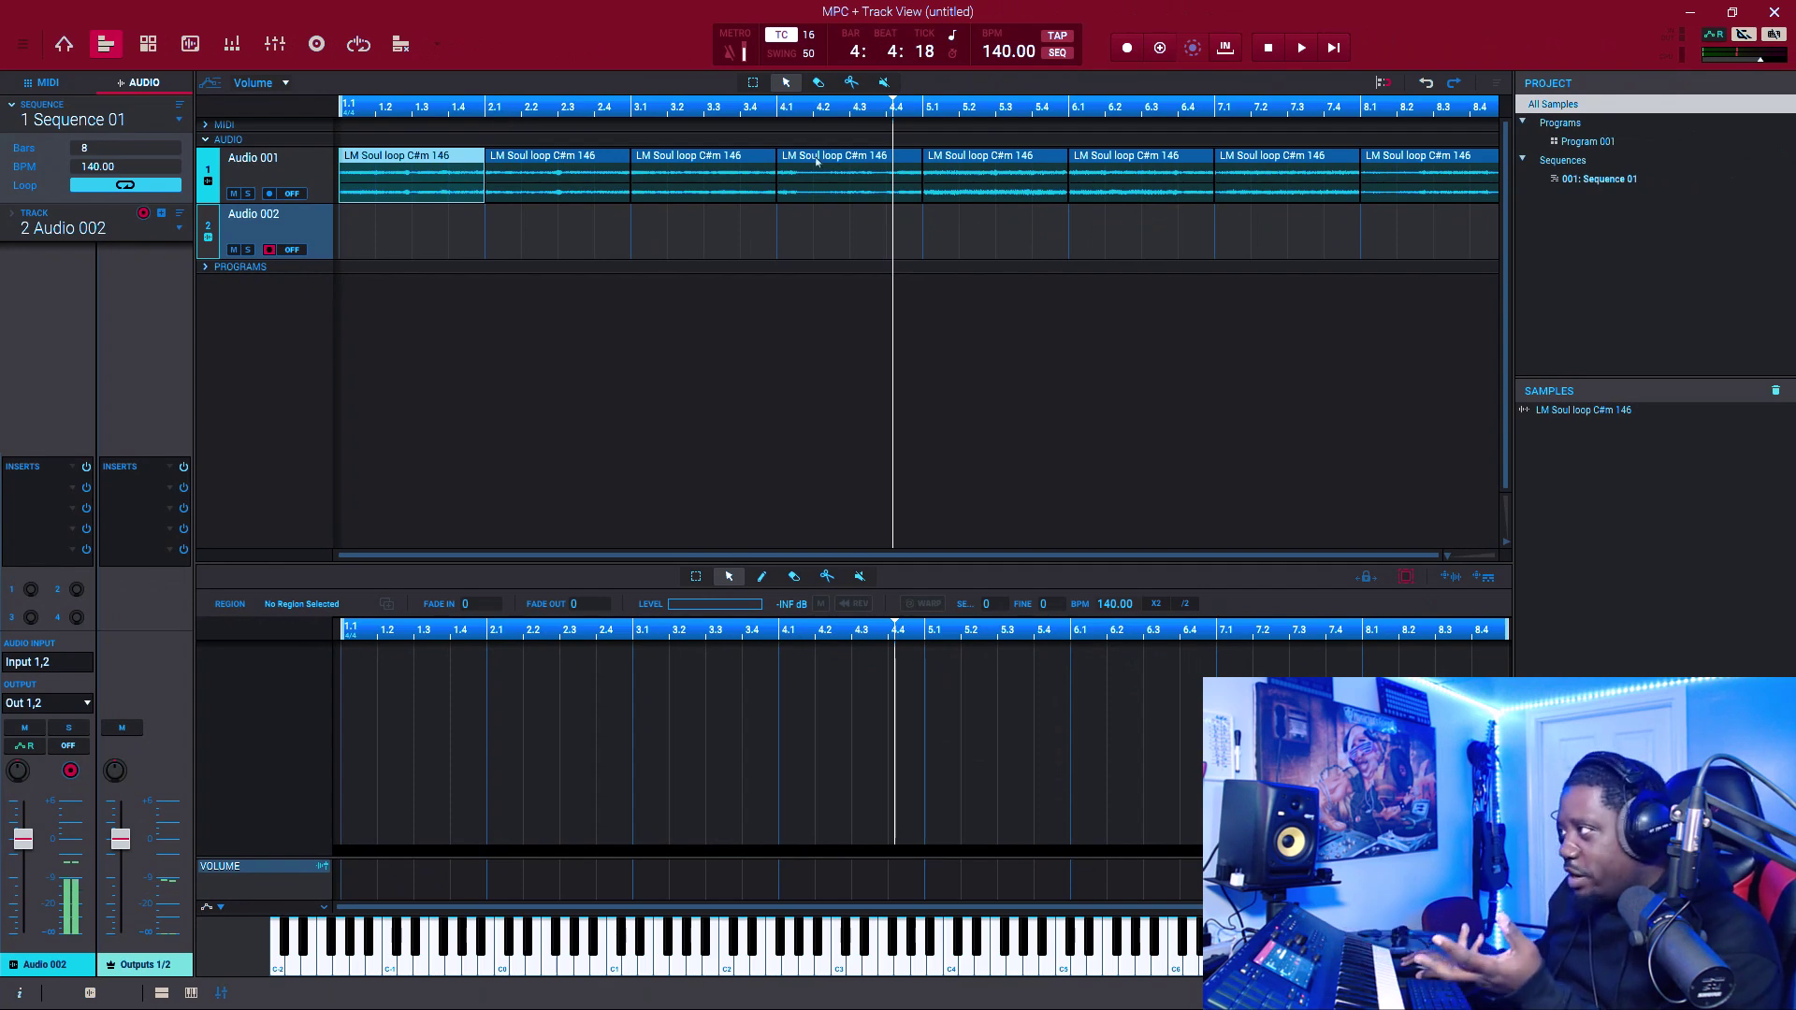
pyautogui.moveTo(815, 163); pyautogui.dragTo(815, 219)
pyautogui.moveTo(1253, 175)
pyautogui.mouseDown()
pyautogui.moveTo(817, 184)
pyautogui.moveTo(1143, 228)
pyautogui.moveTo(1281, 196)
pyautogui.mouseUp()
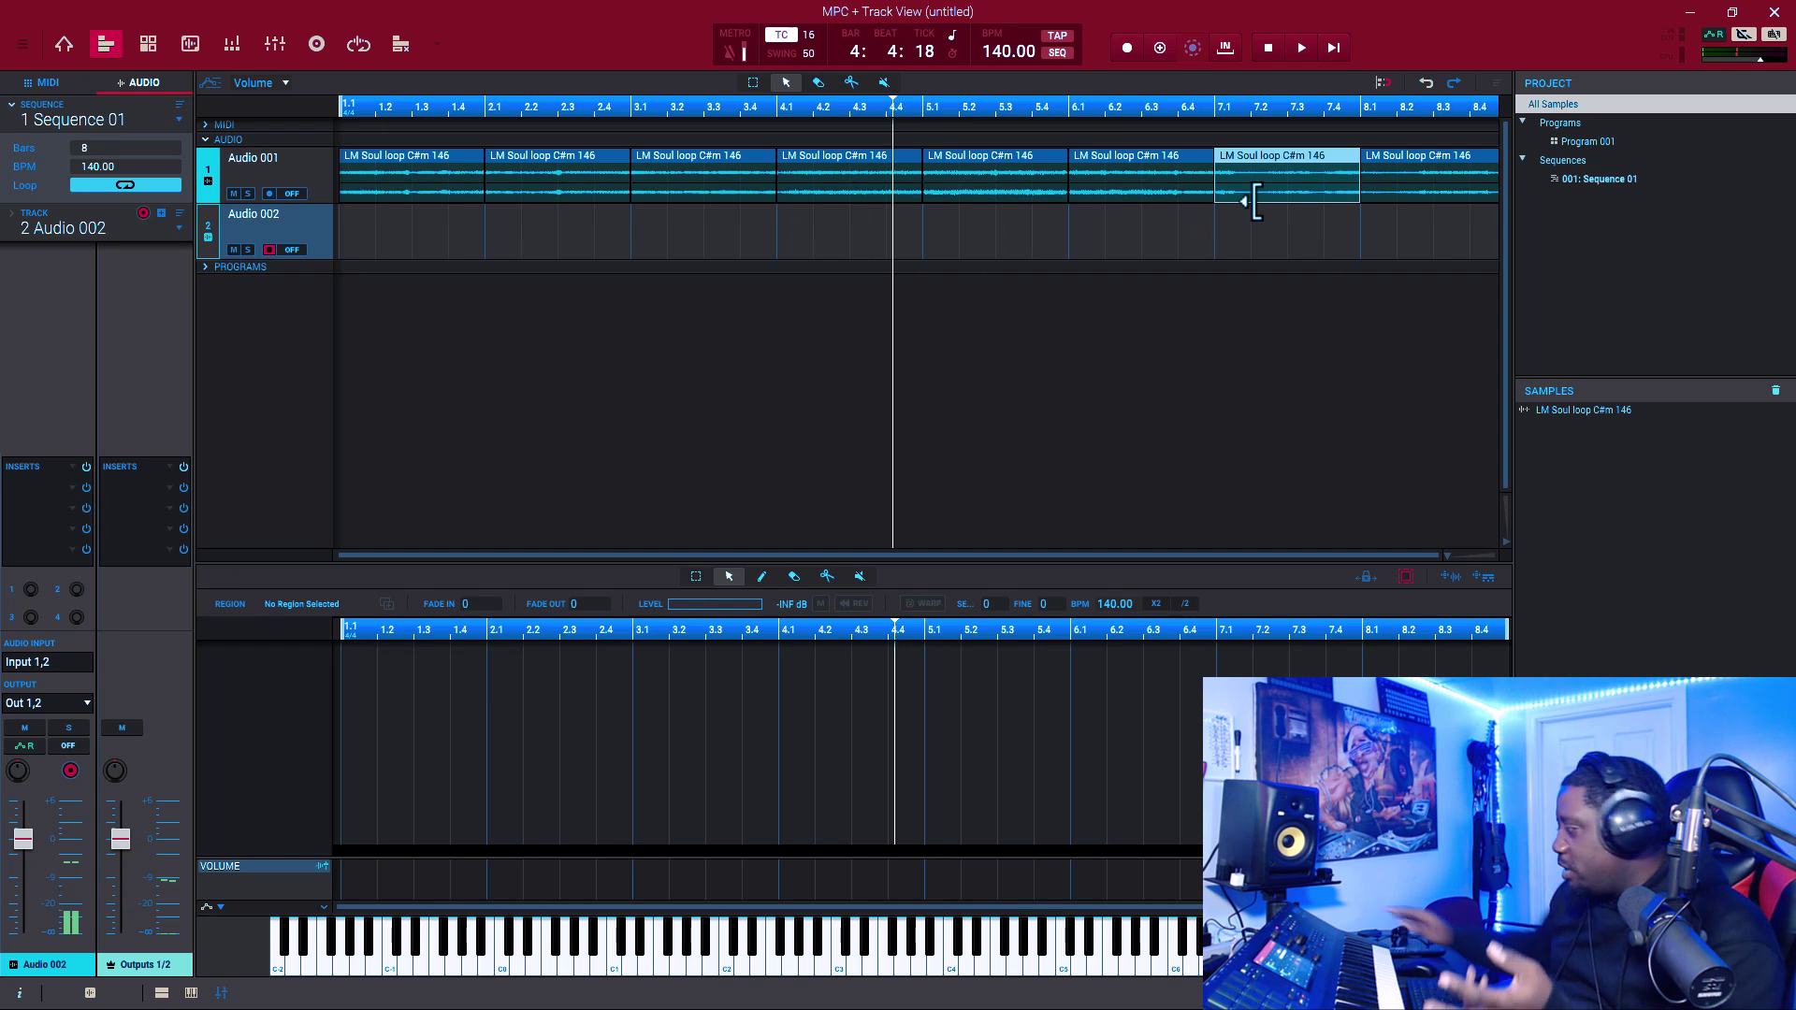
# - Play the arranged one-bar regions in Track View and stop playback
pyautogui.press('space')
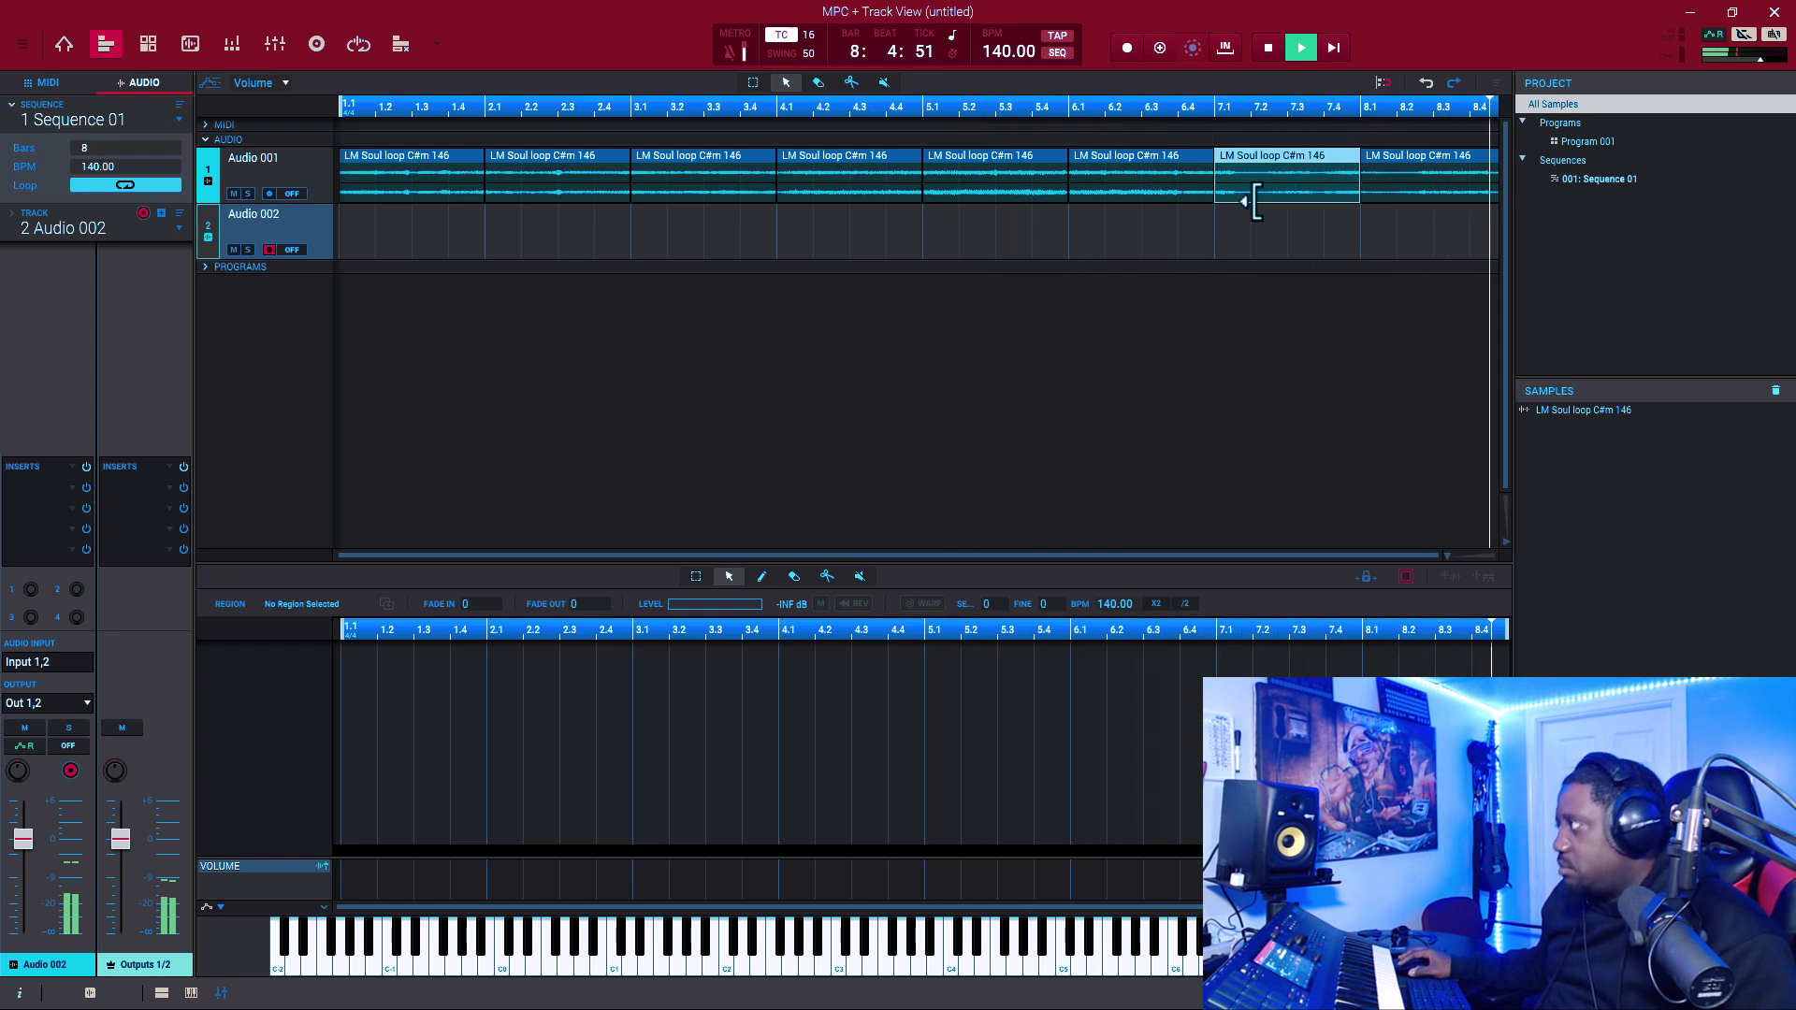
pyautogui.press('space')
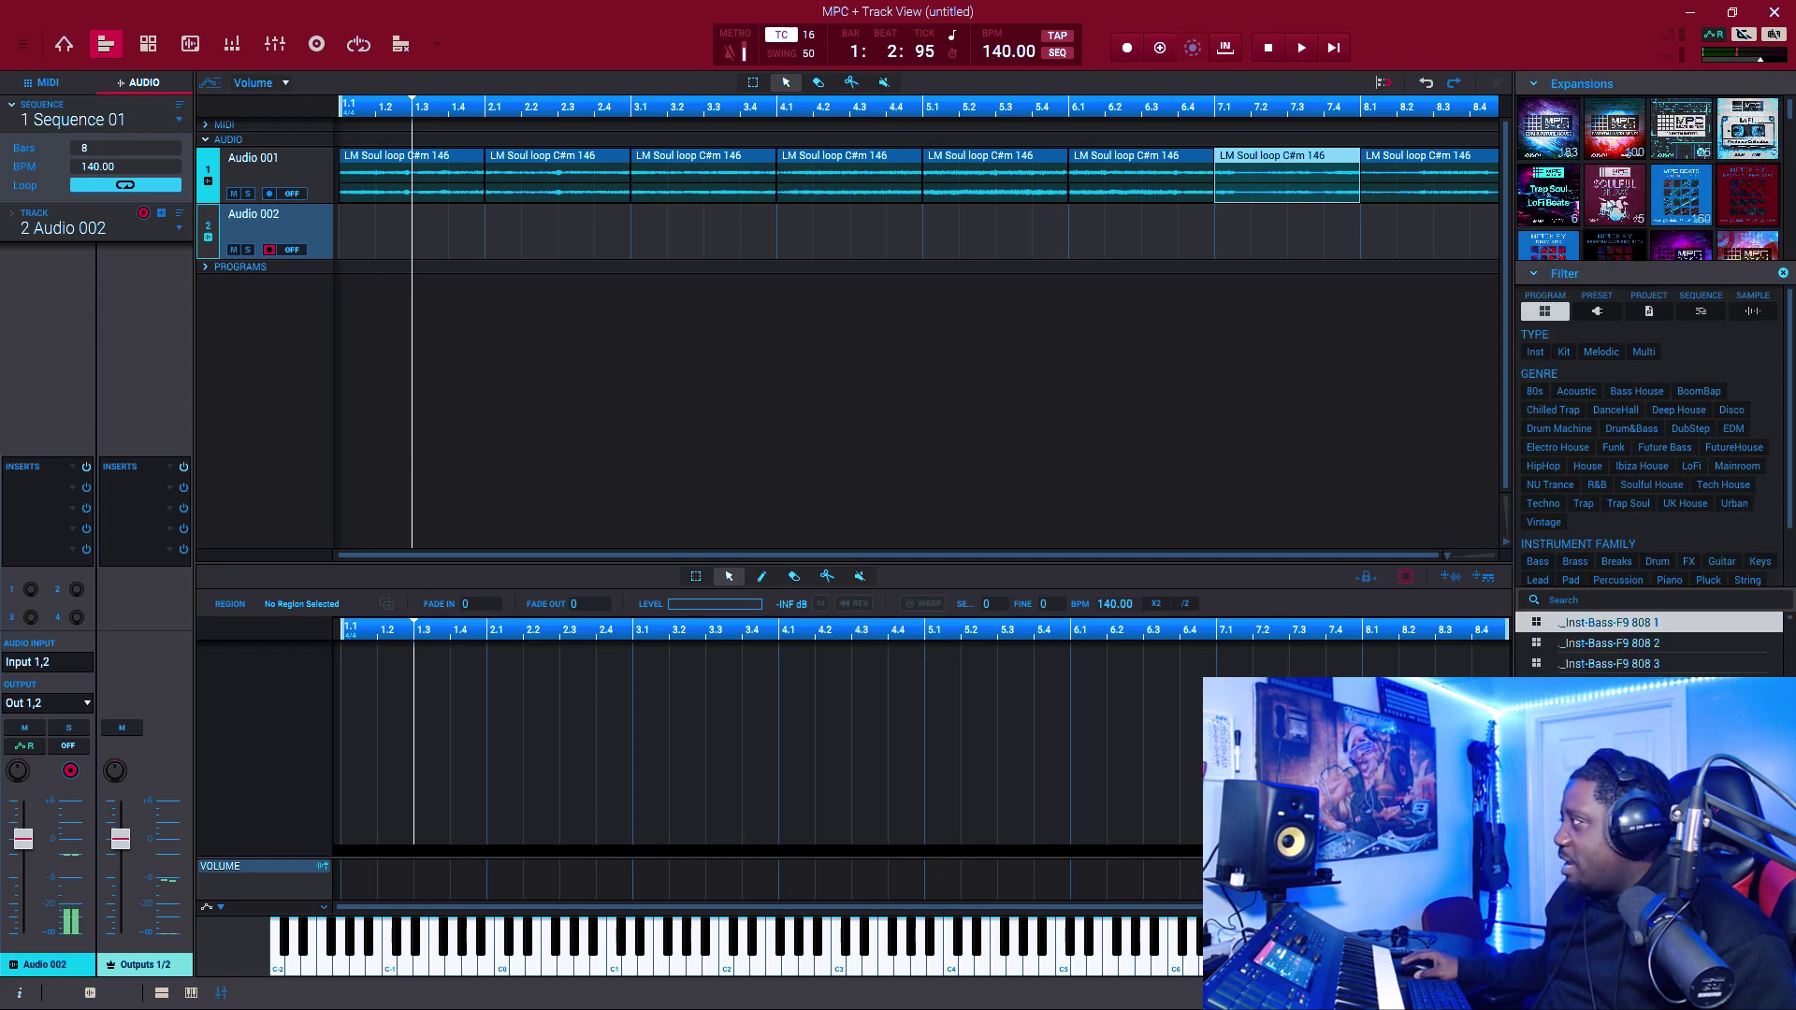
# - Browse the library for 808 samples and open the Tuner to check the pitch of the 808 in Program 002
pyautogui.scroll(-3, 1579, 136)
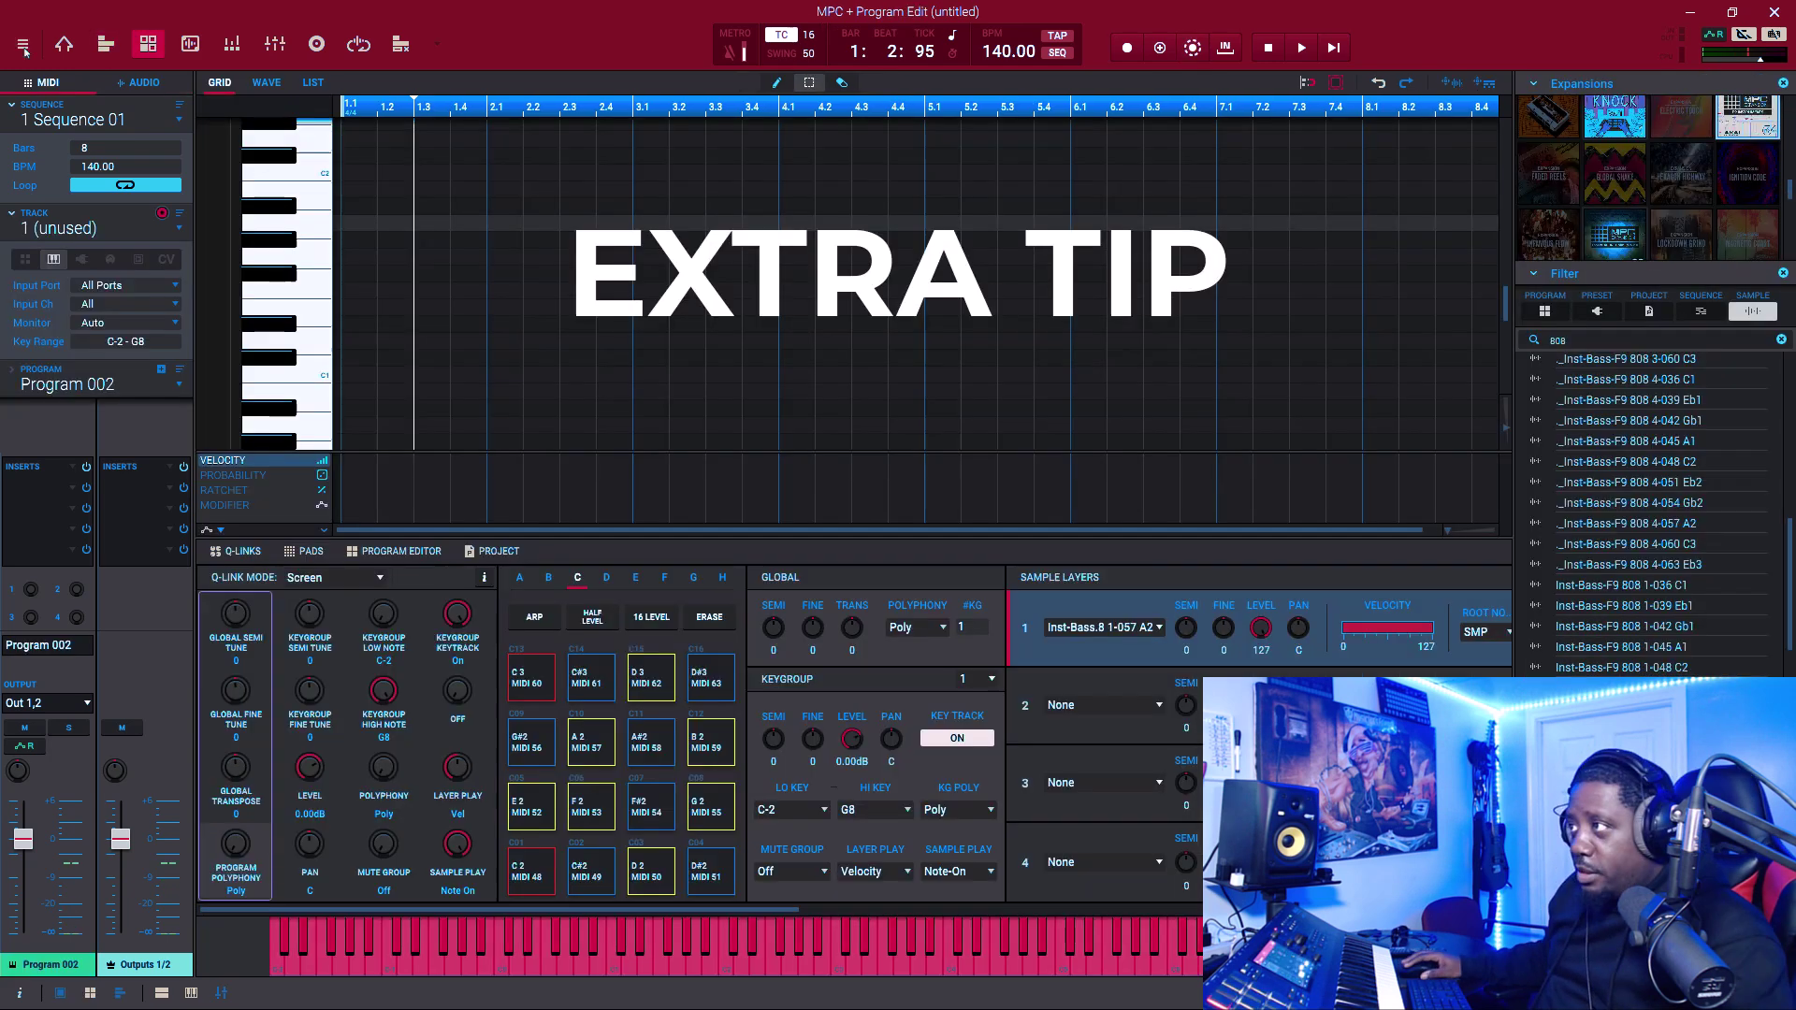
pyautogui.click(23, 46)
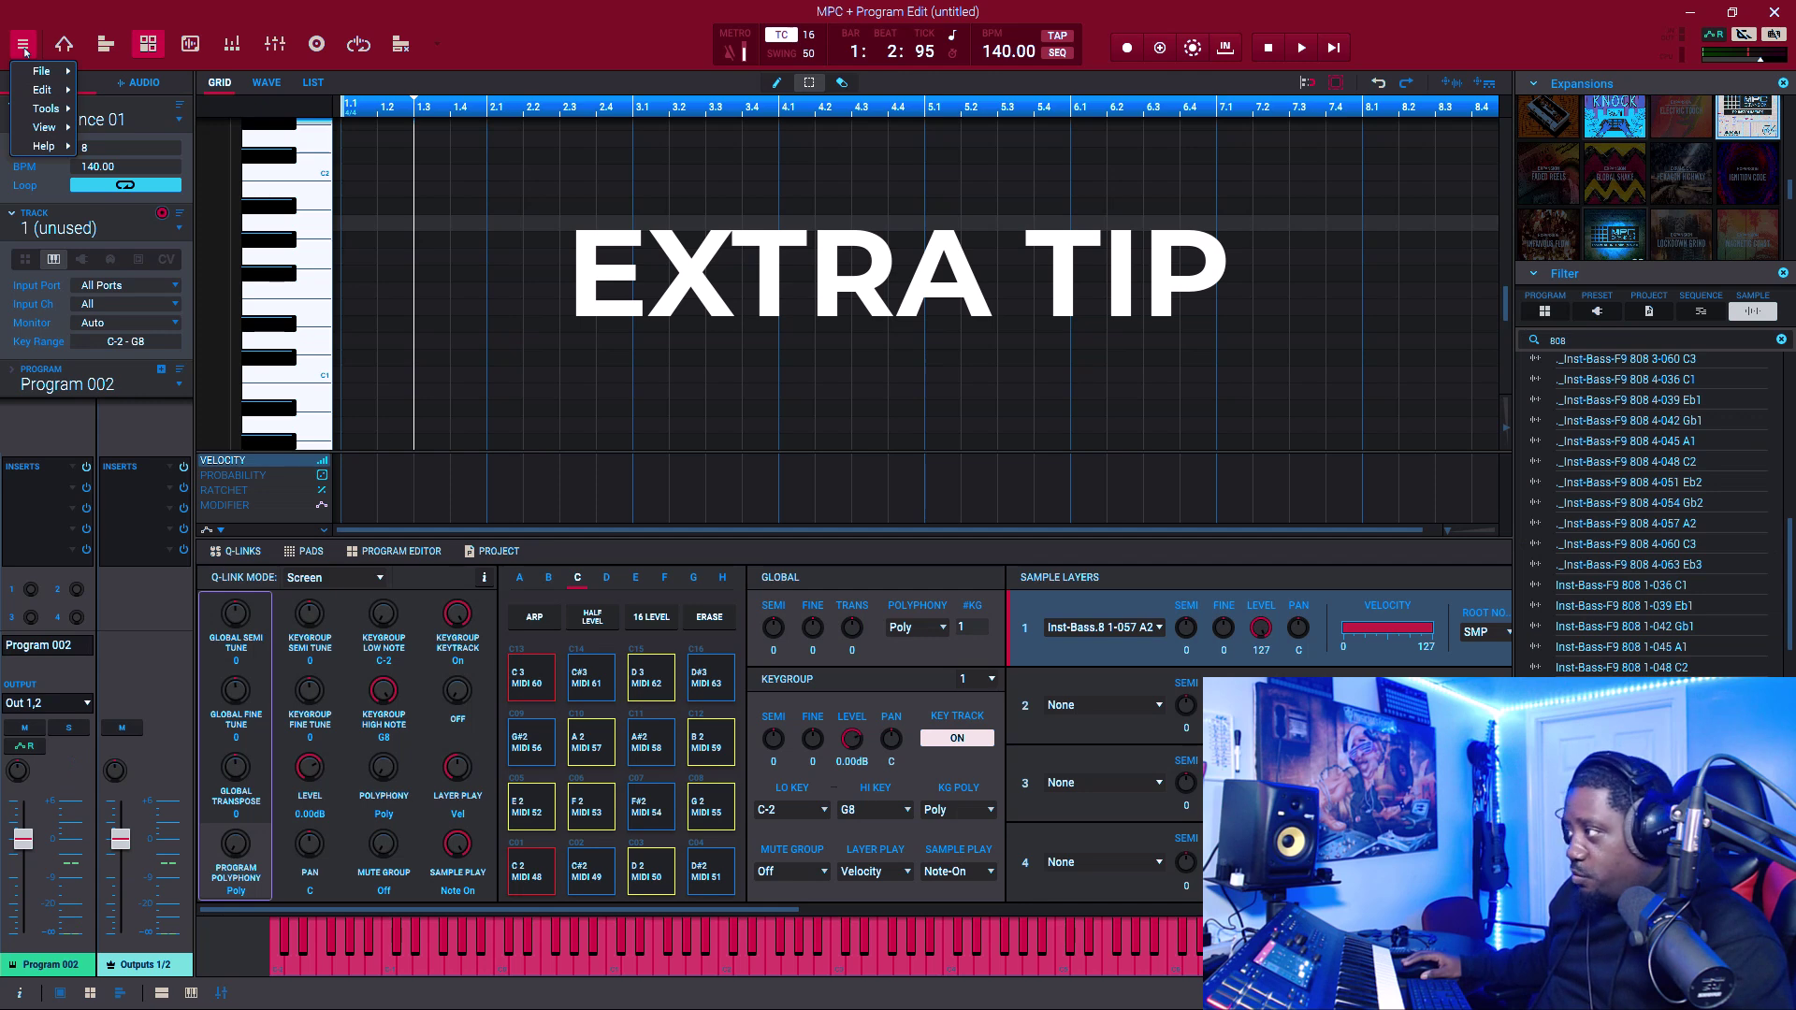
pyautogui.moveTo(46, 110)
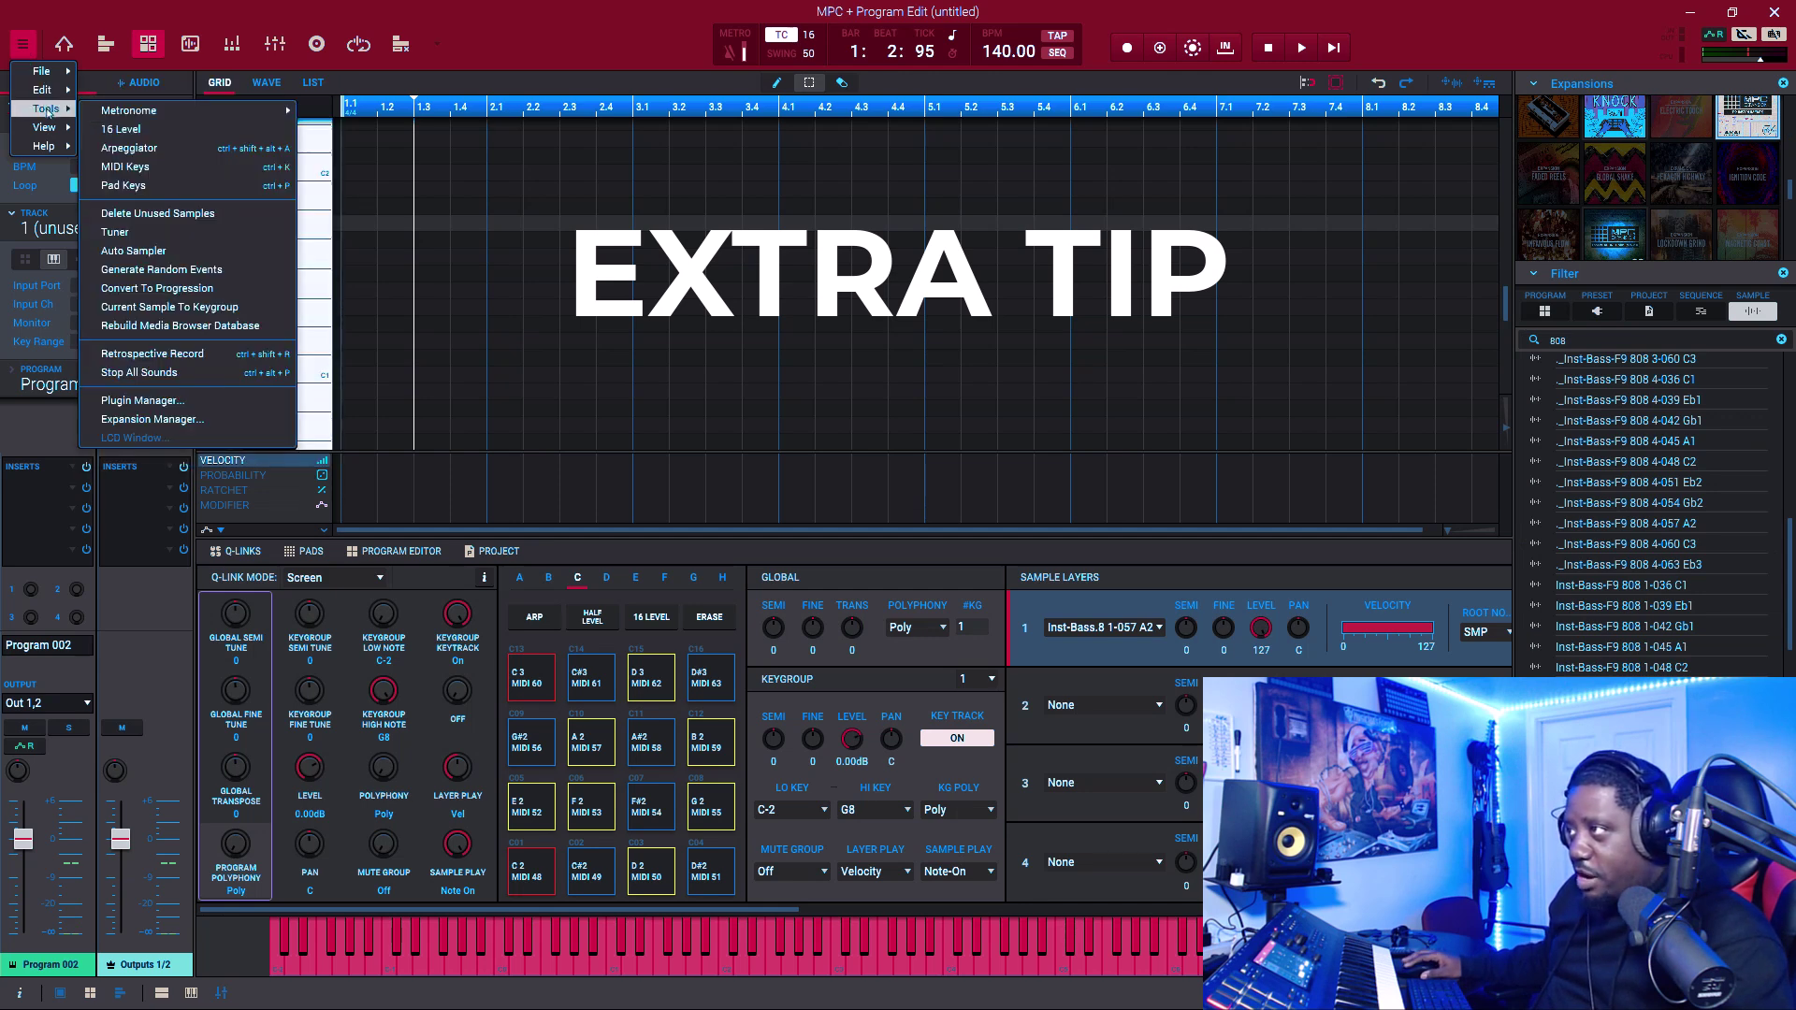
pyautogui.click(151, 232)
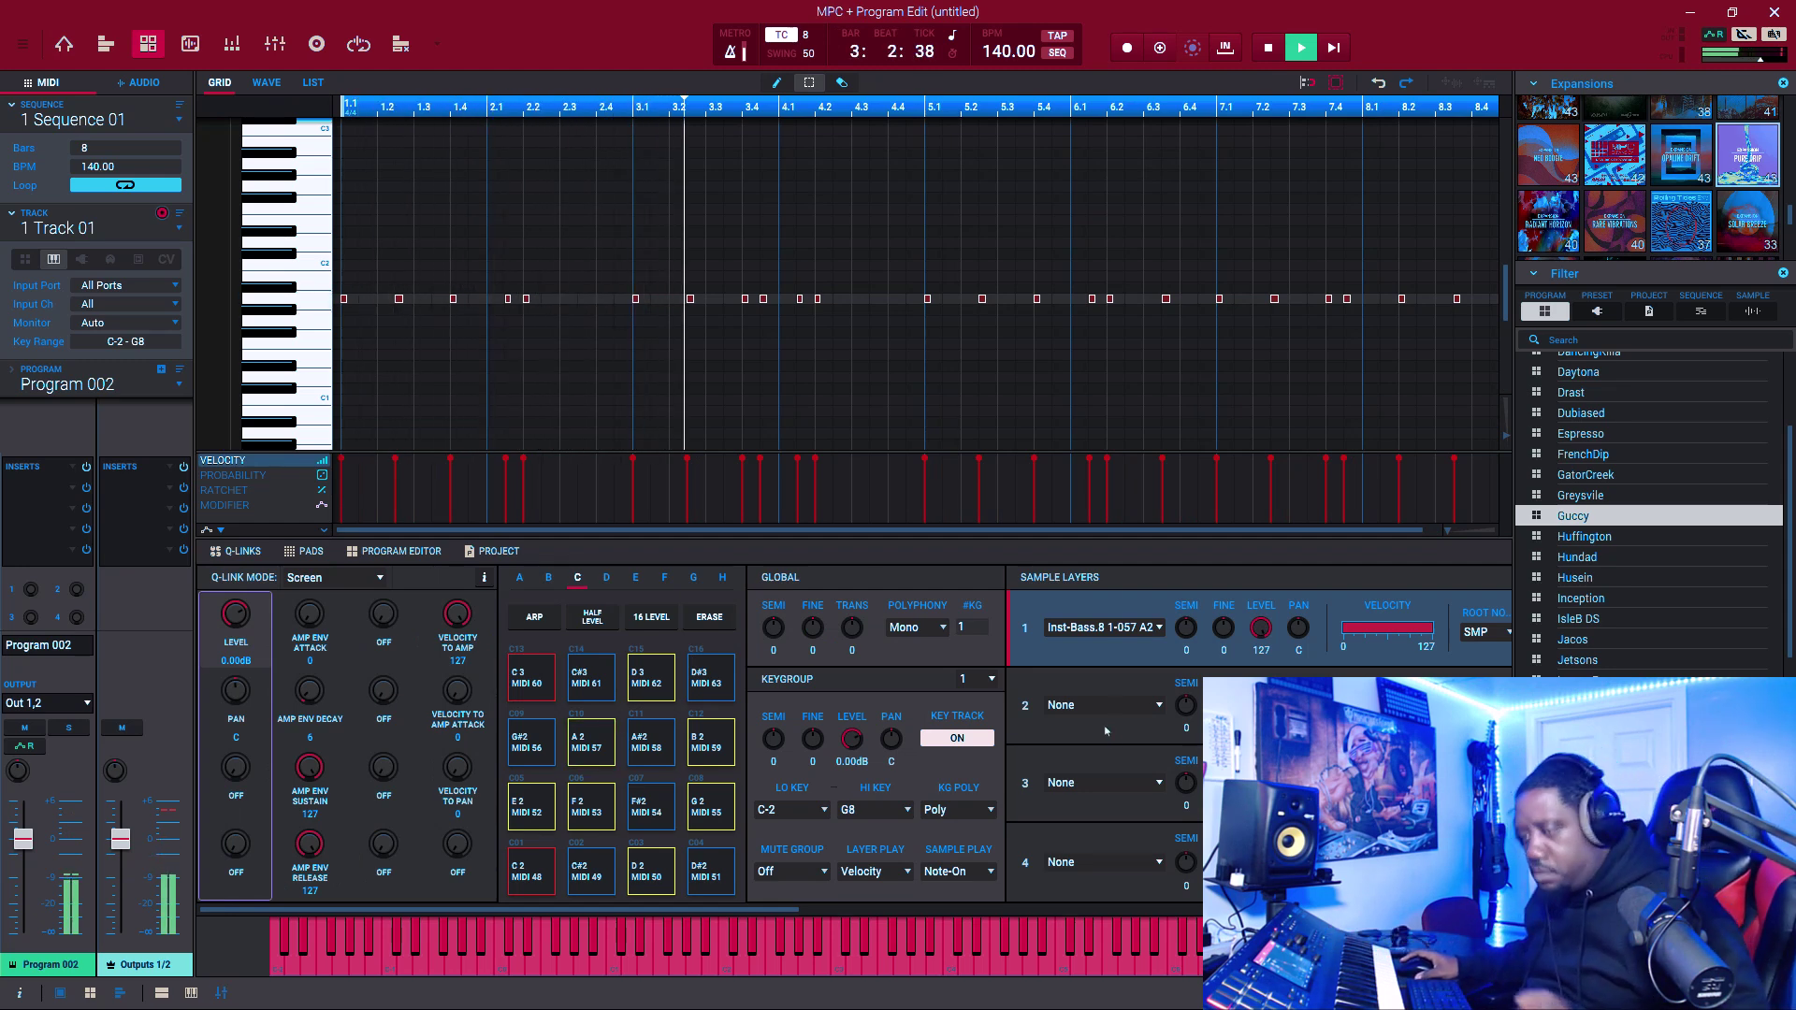
# - Review the recorded 808 notes on Track 01 in the piano roll during playback, and stop the sequence
pyautogui.scroll(2, 1090, 398)
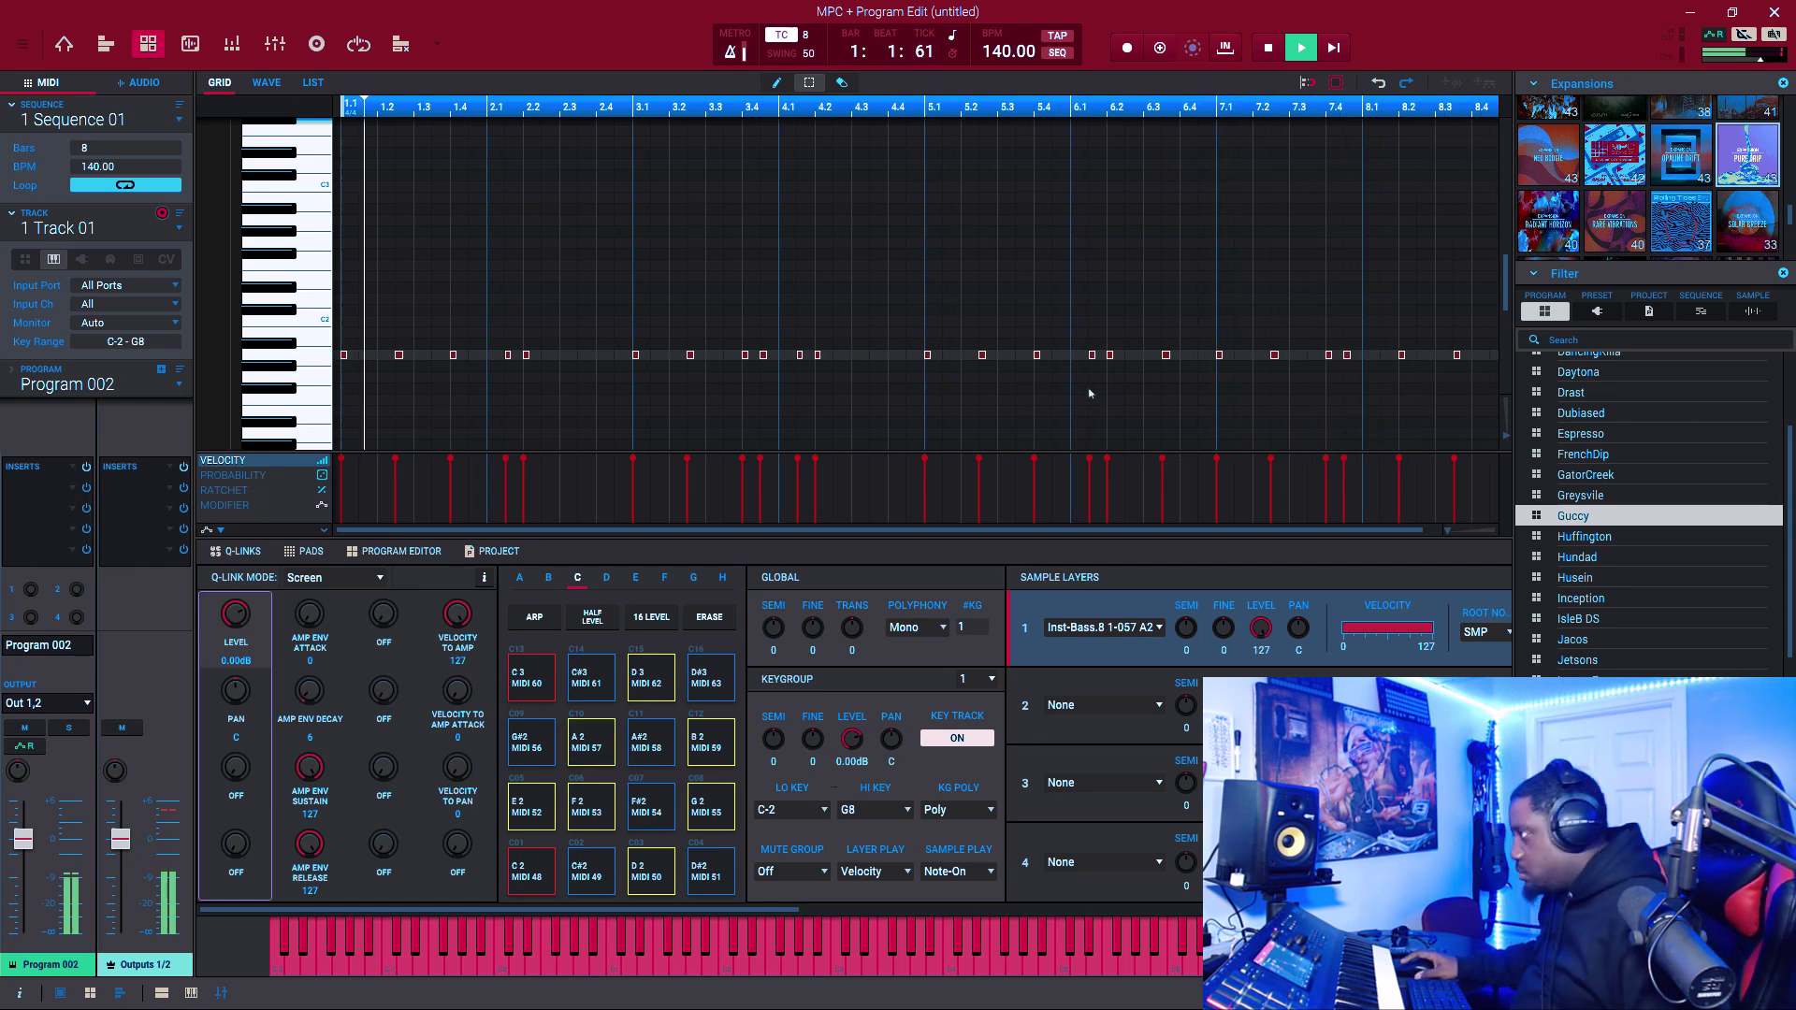
pyautogui.press('space')
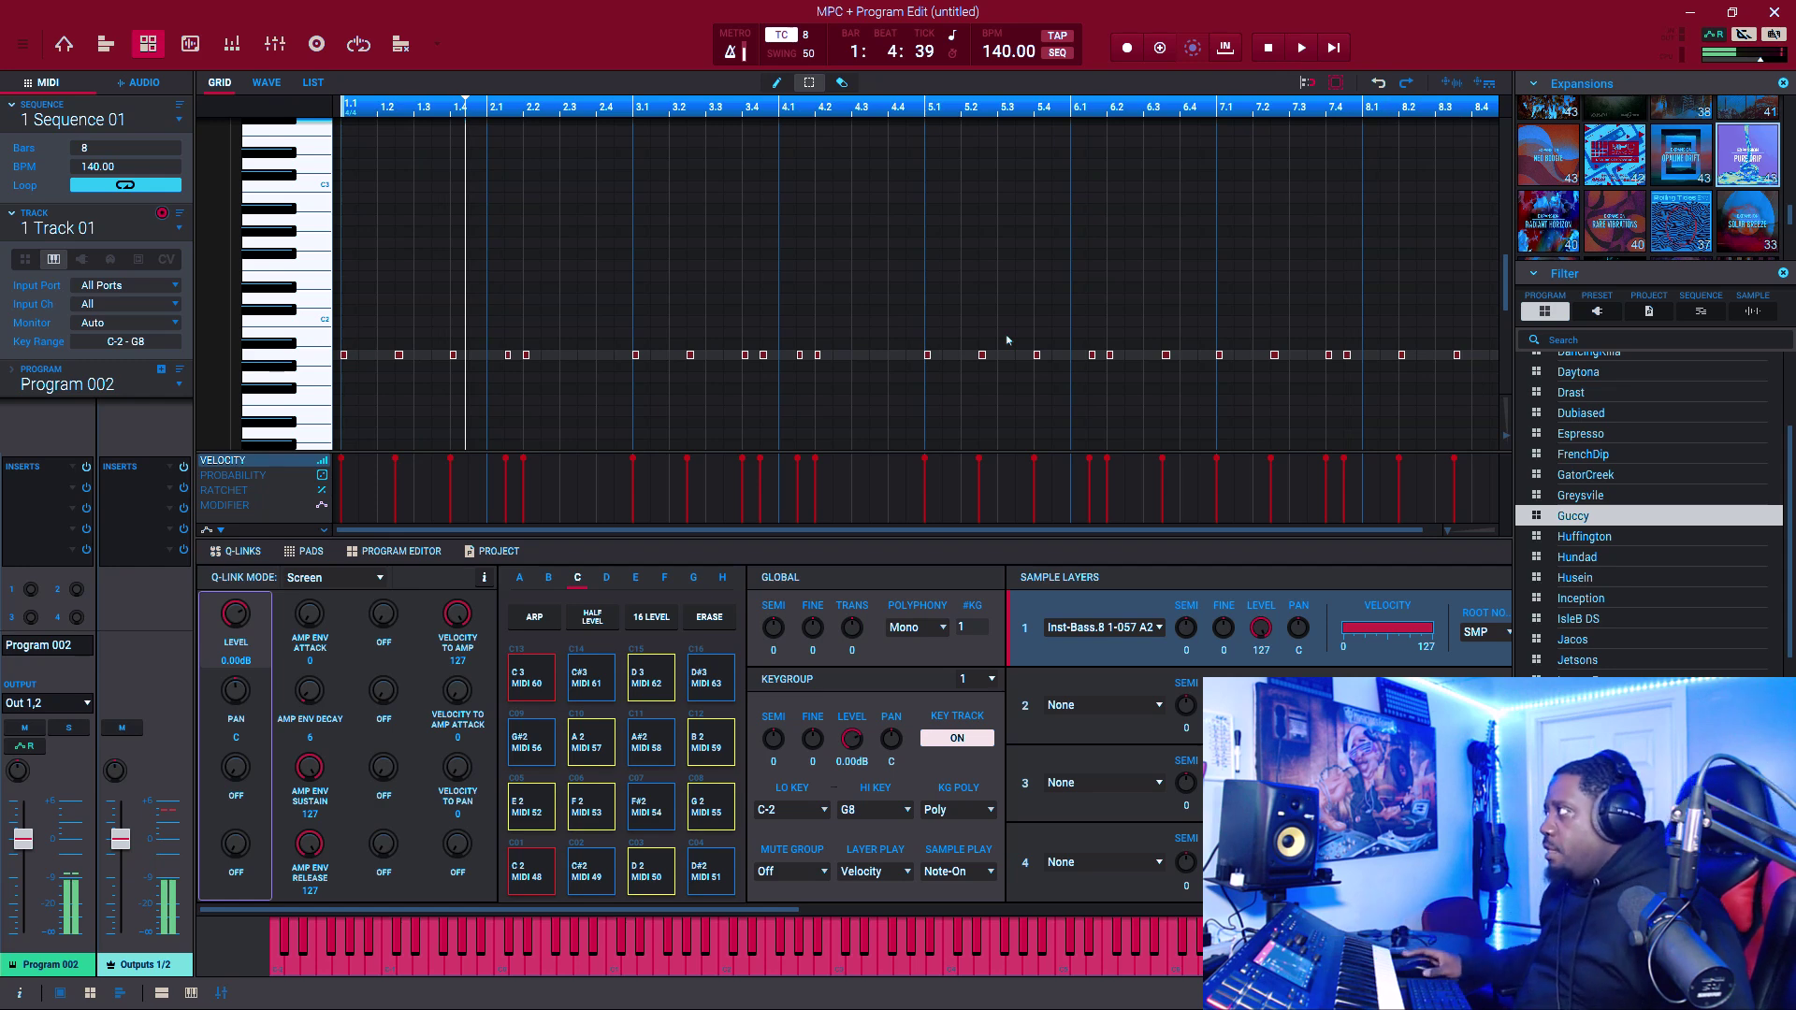